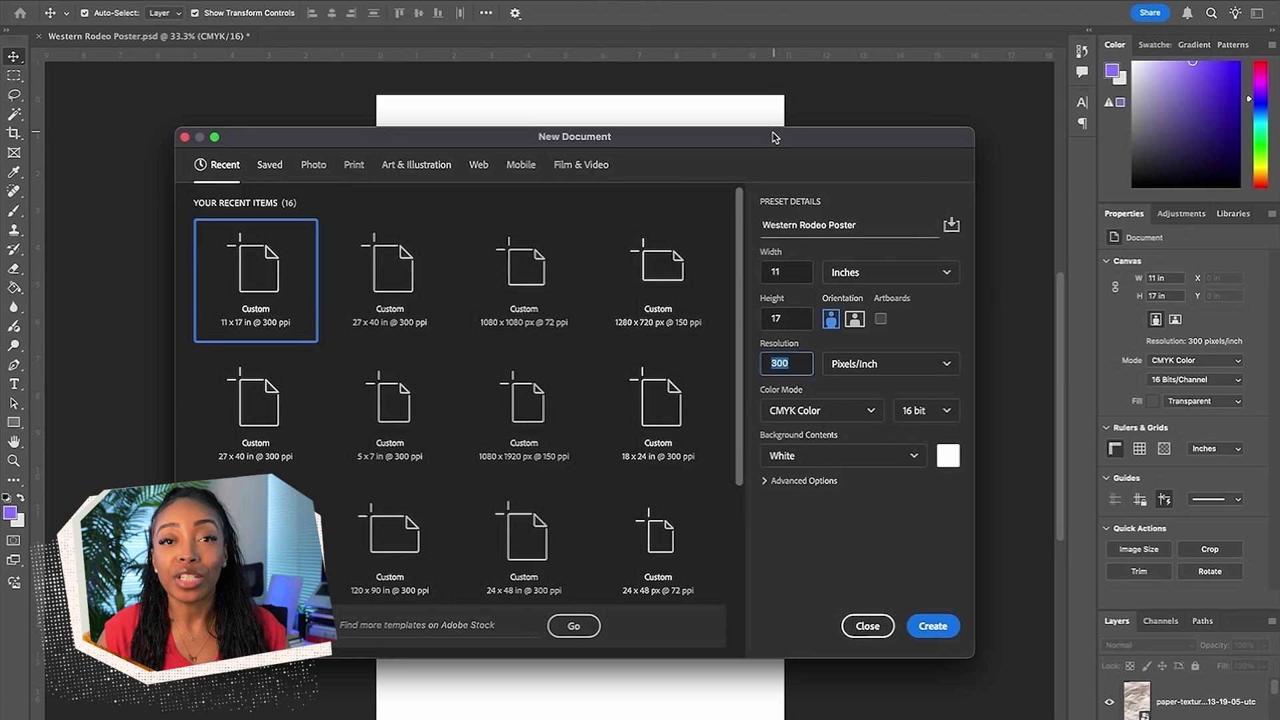
Examine the color mode setting of the 11 x 17 inch, 300 pixels/inch Western Rodeo Poster document.
drag(773, 137, 769, 139)
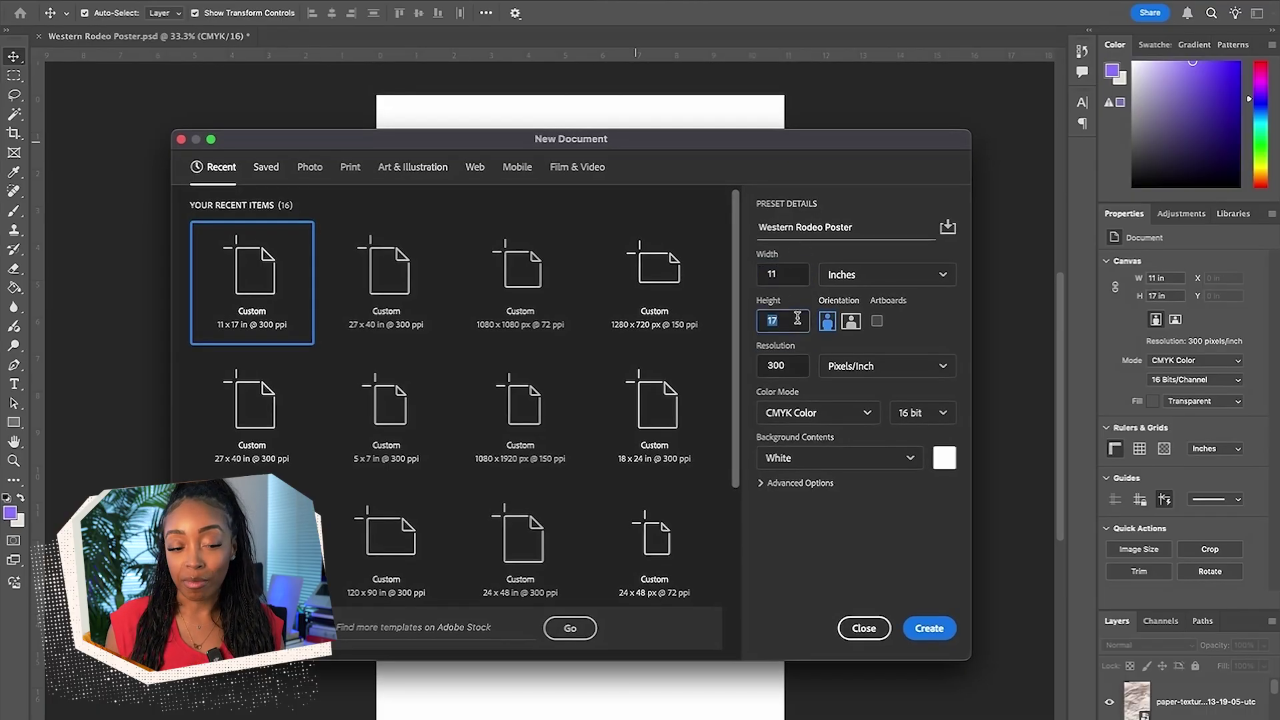
click(834, 415)
click(833, 415)
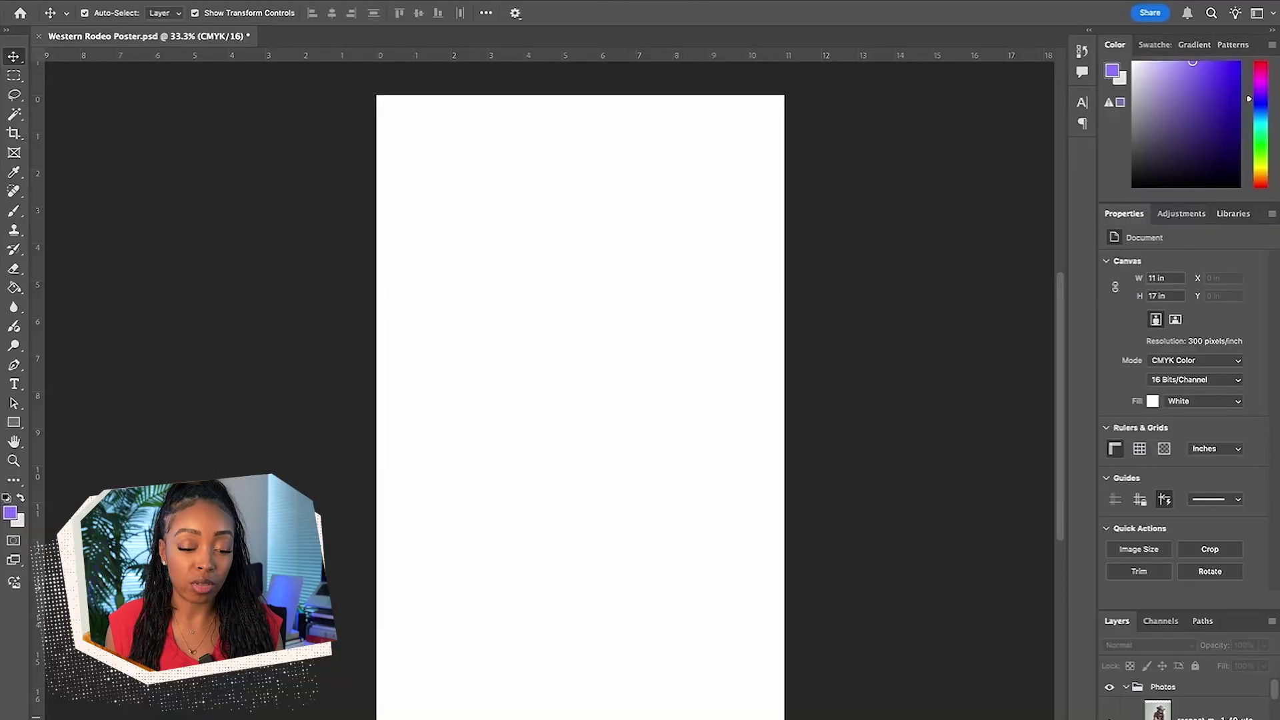
Preview the cowgirl photos in the Photos group by toggling the visibility of their layers.
click(1110, 717)
click(1145, 708)
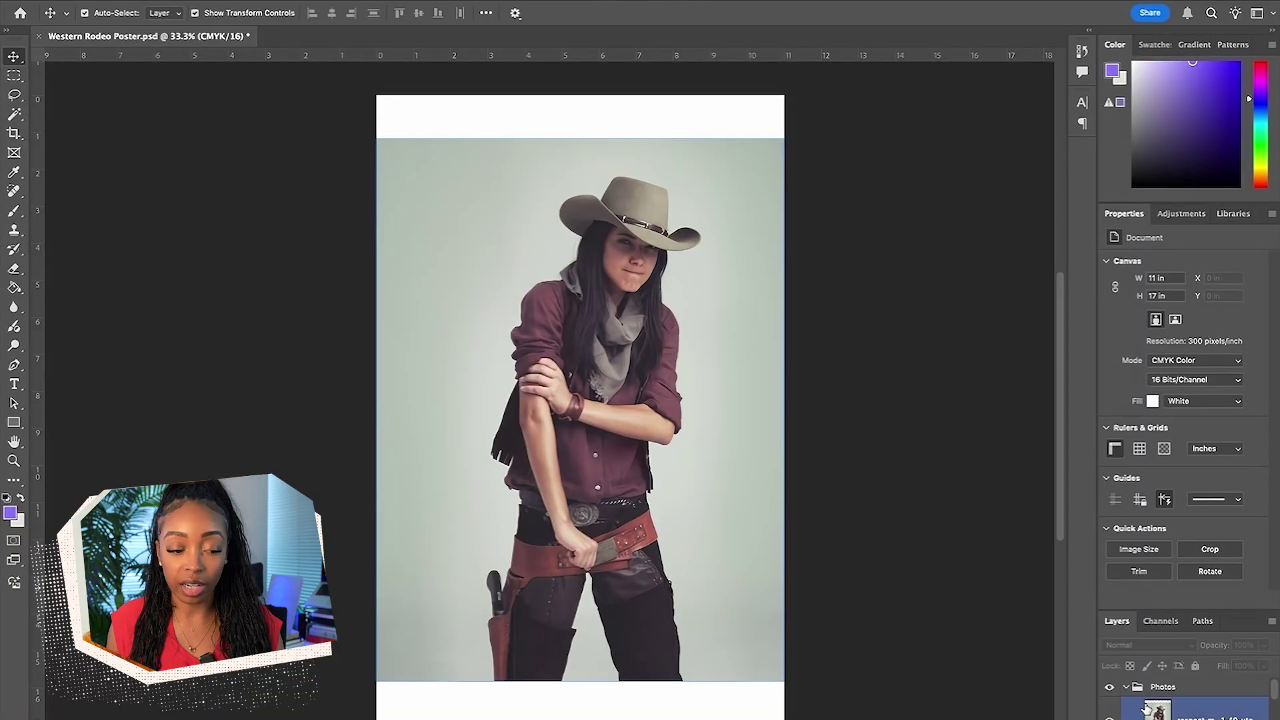
click(1109, 717)
scroll(1133, 708, down, 2)
click(1109, 716)
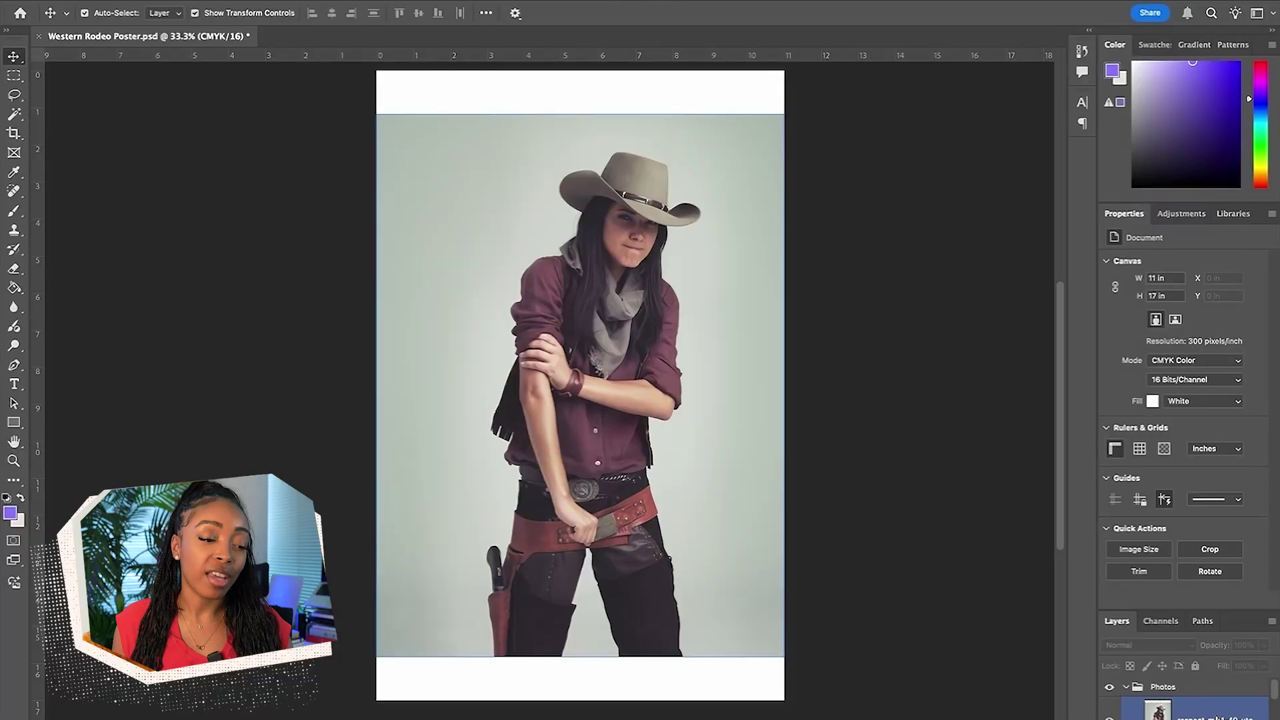
Hide the crossed-arms cowgirl photo, and show and select the Key Art 3 layer instead.
scroll(1212, 716, down, 3)
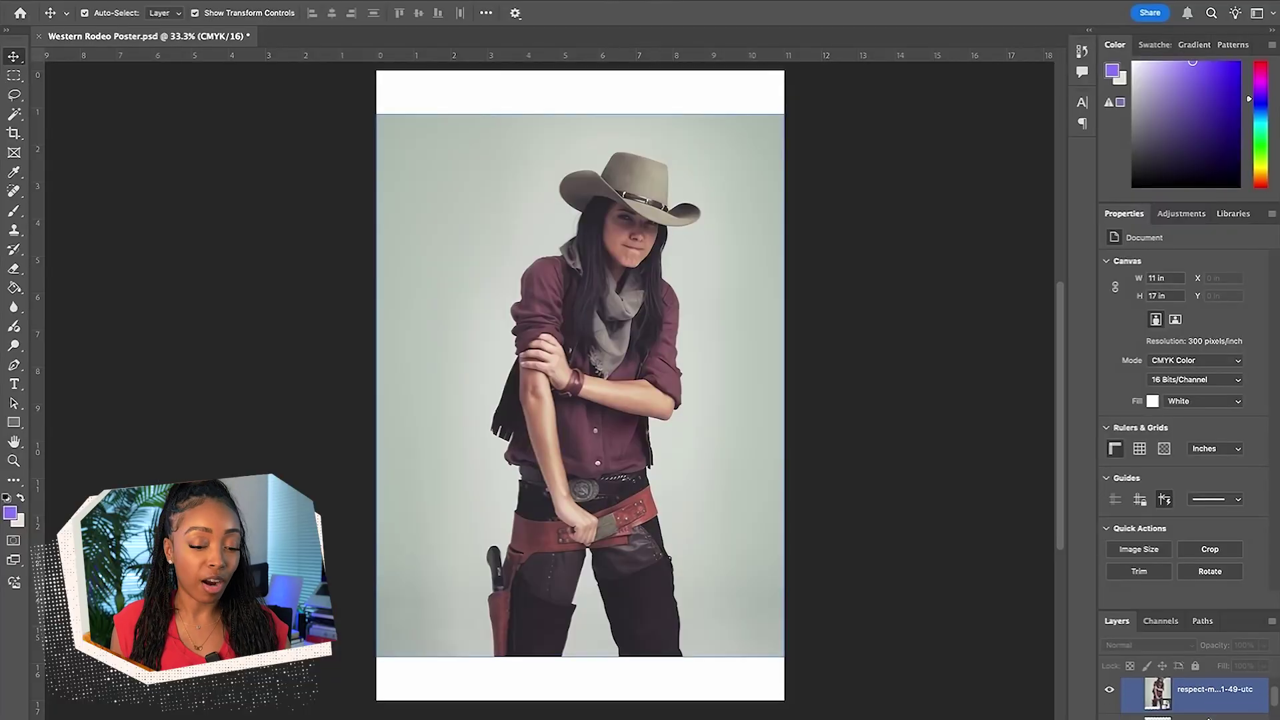
scroll(1212, 717, up, 3)
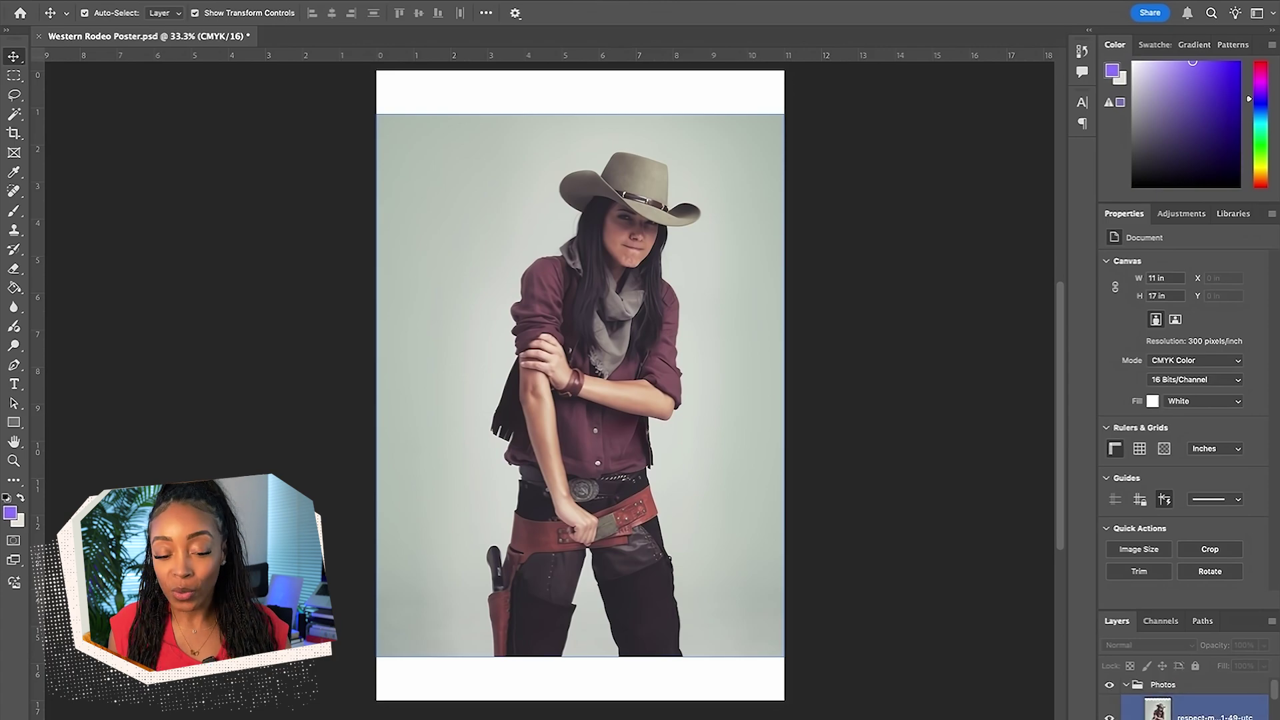
scroll(1178, 714, down, 2)
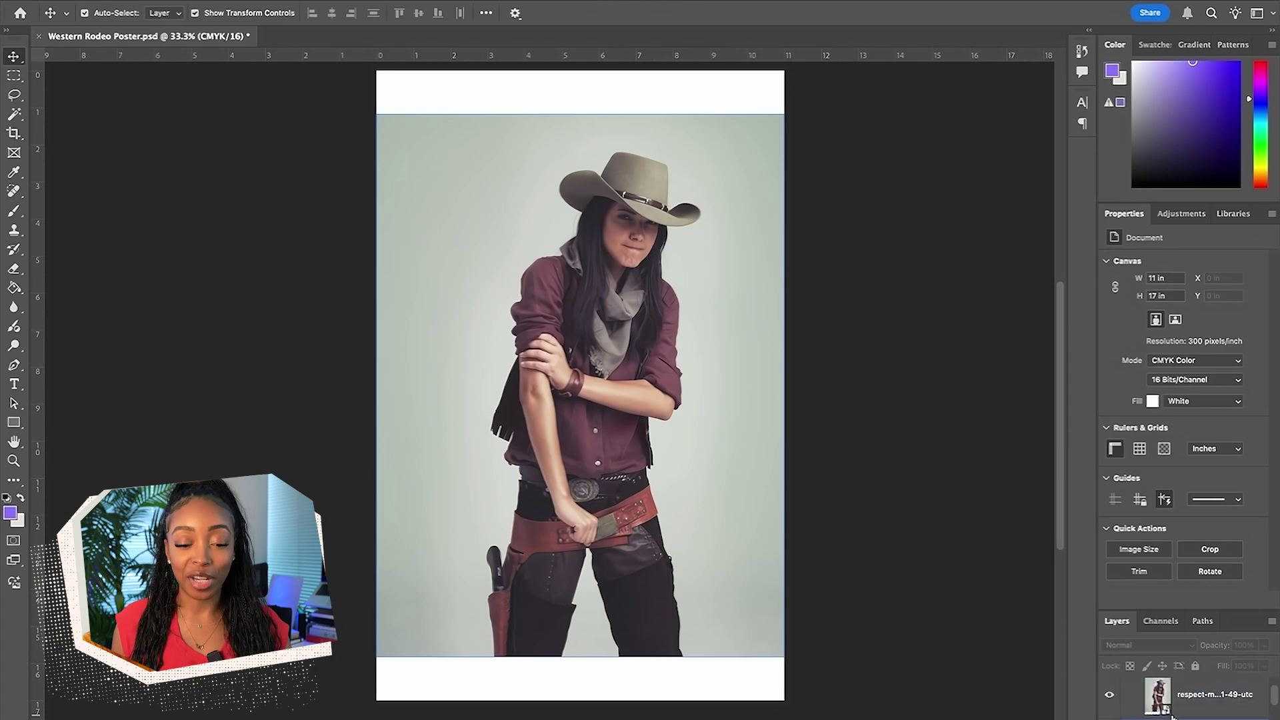
click(1110, 697)
click(1110, 718)
scroll(1112, 717, down, 1)
click(1193, 713)
Remove the background from the Key Art 3 photo and check the edges of the cutout.
drag(411, 717, 194, 560)
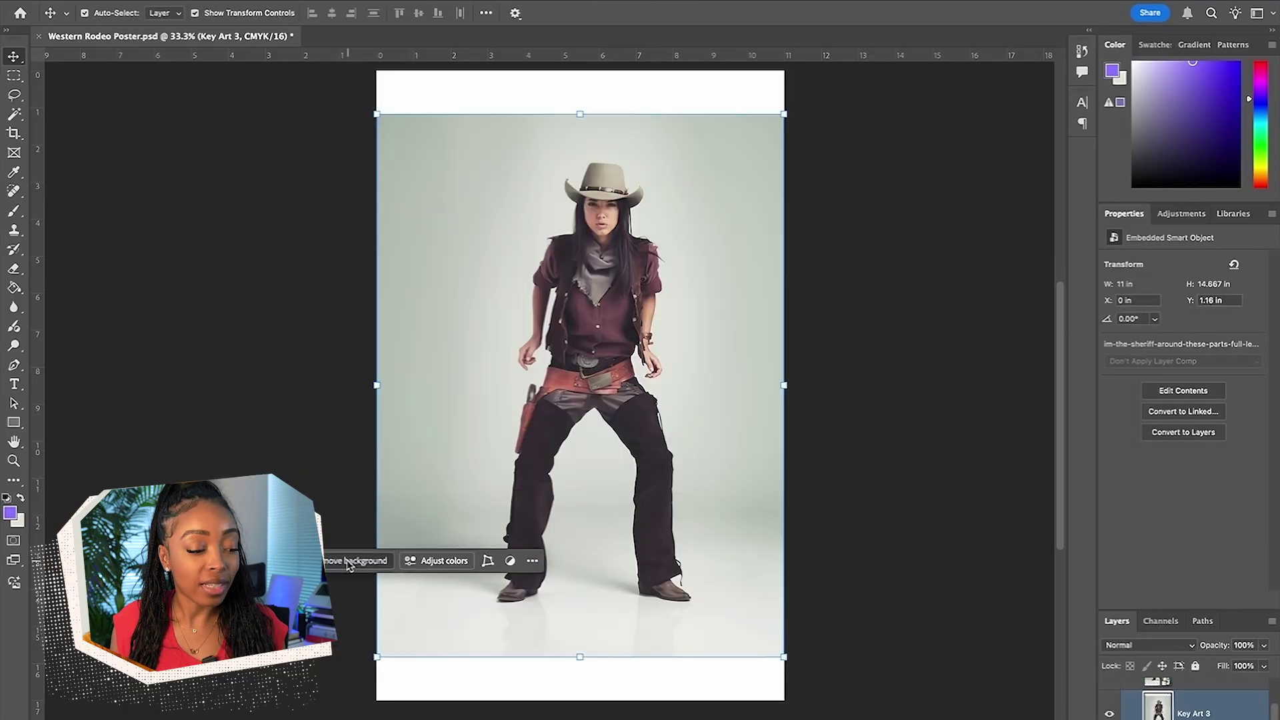
click(349, 564)
click(864, 418)
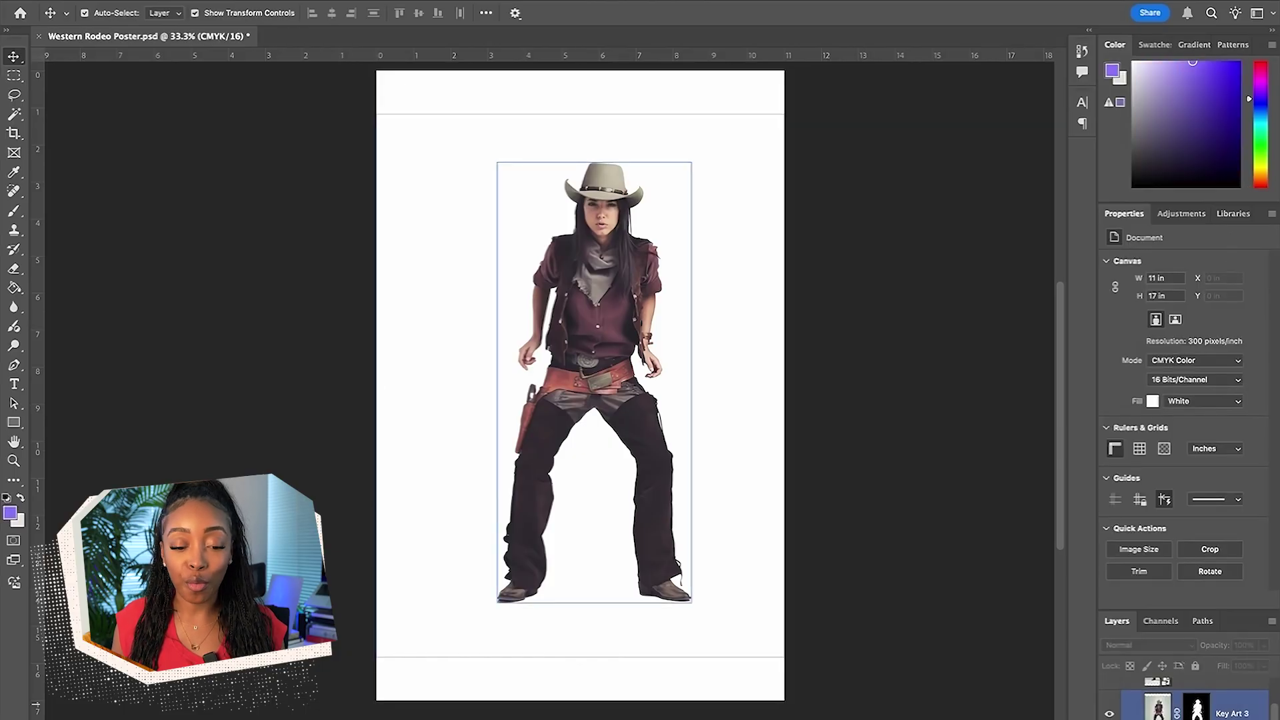
key(ctrl+plus)
key(ctrl+plus)
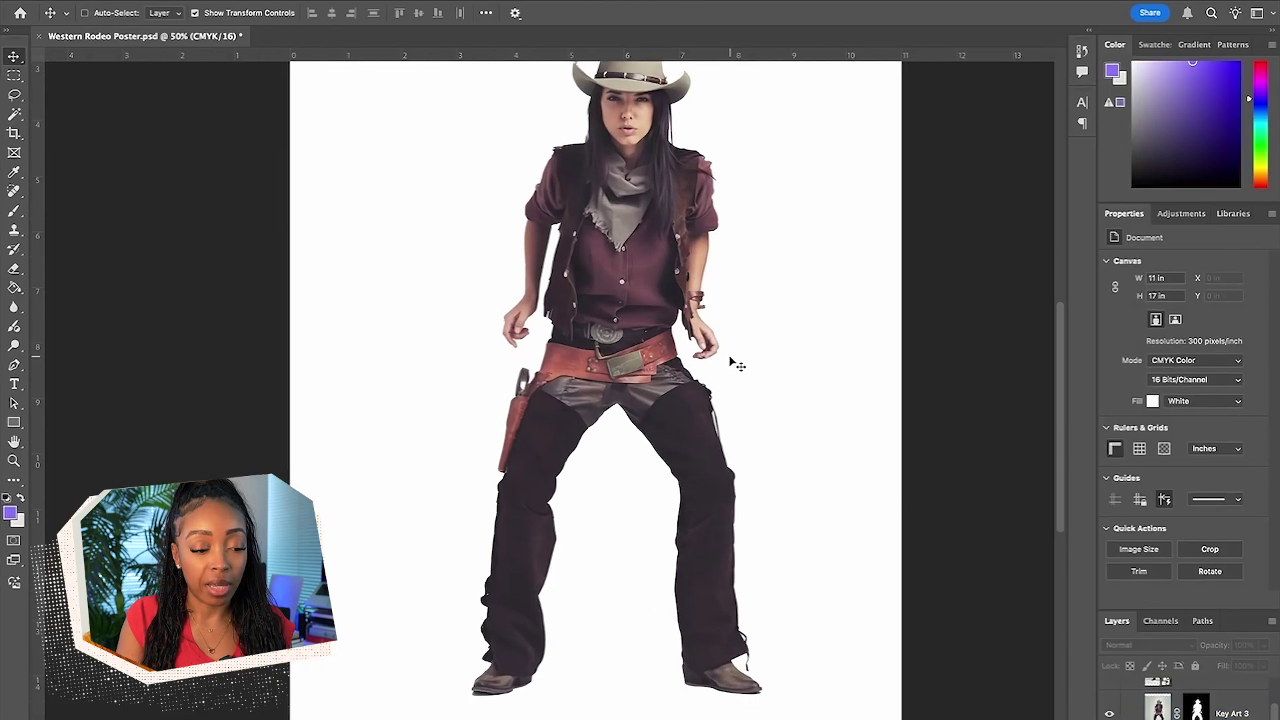
drag(898, 212, 894, 418)
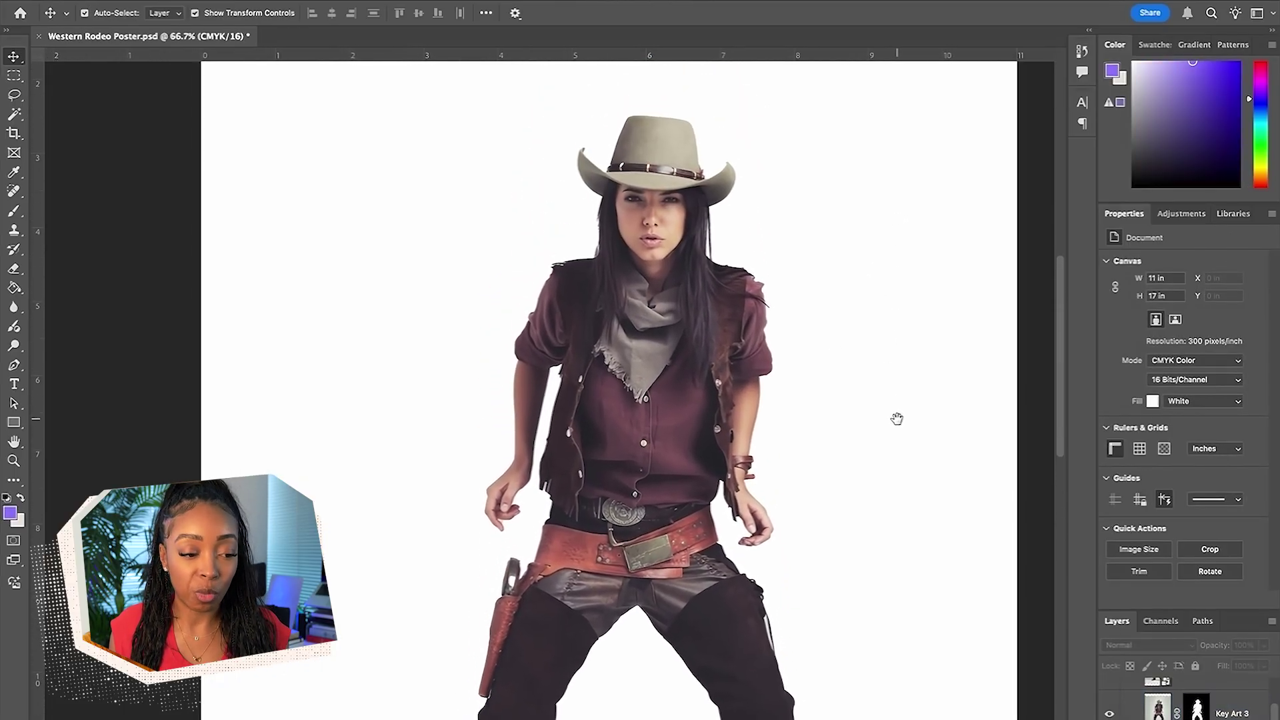
key(ctrl+minus)
key(ctrl+minus)
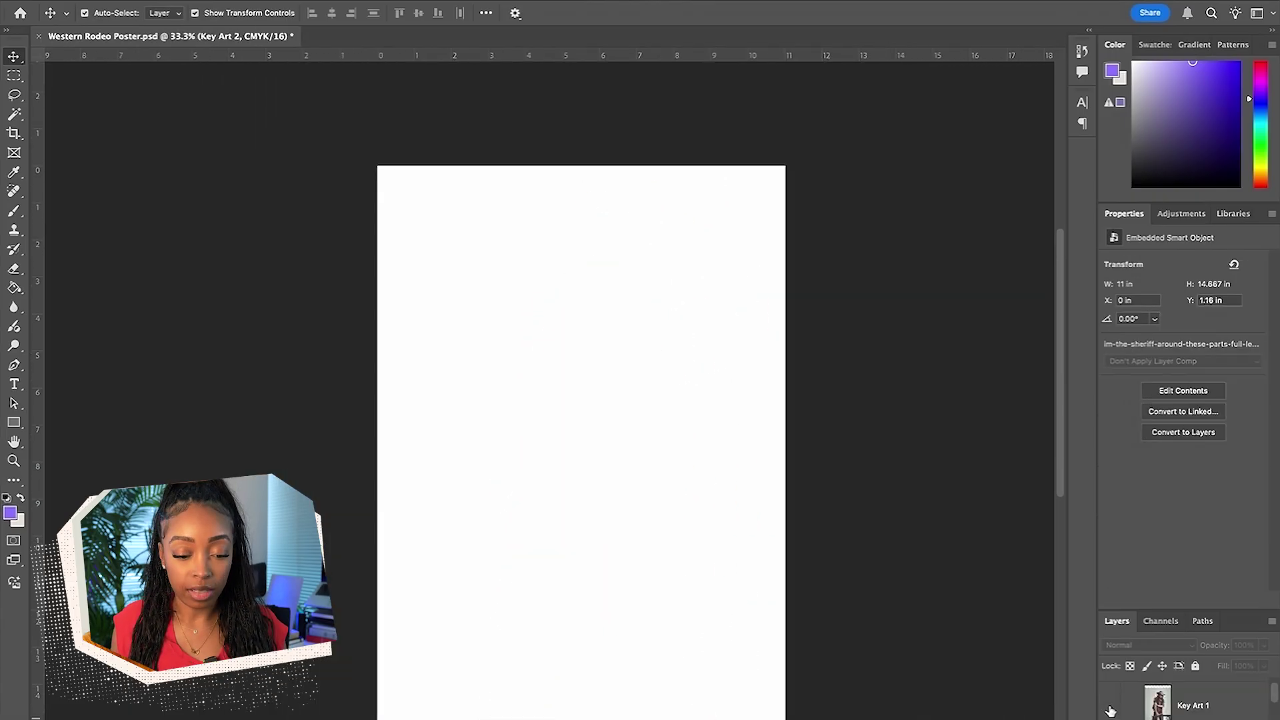
Preview the Key Art 2 cutout on its own, and replace it with Key Art 1 as the visible, selected photo.
scroll(1109, 711, down, 1)
click(1109, 717)
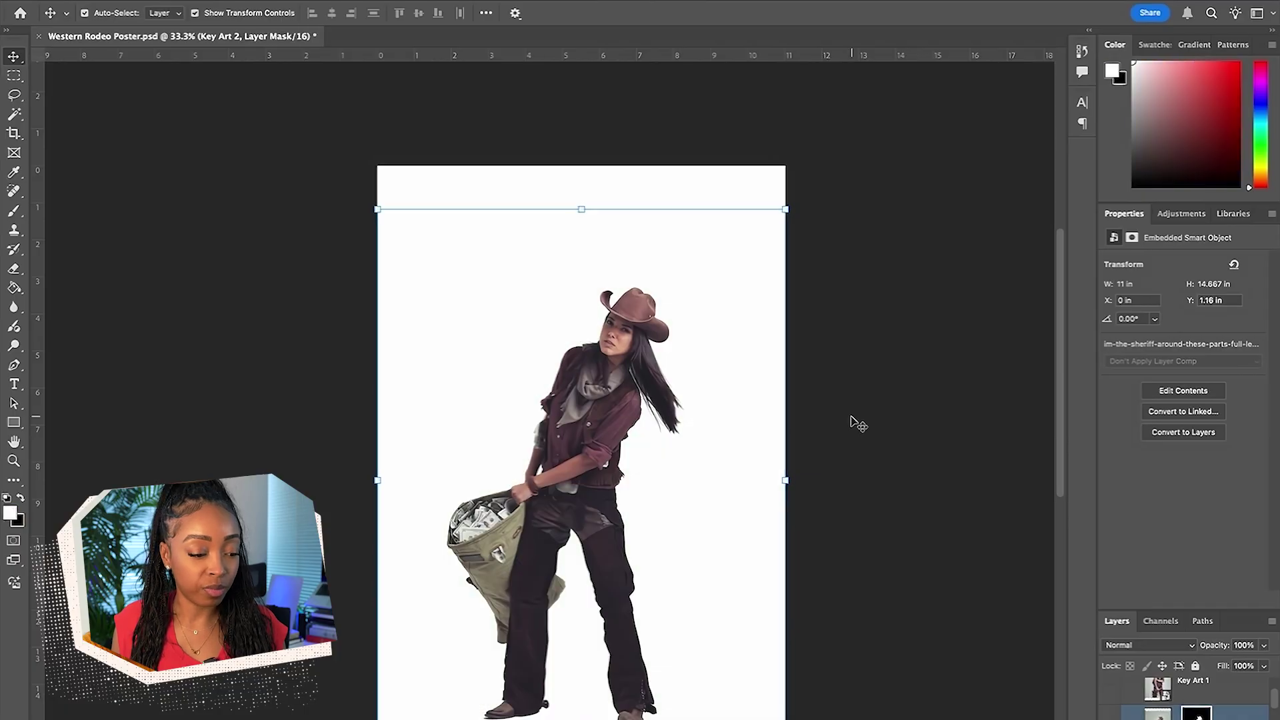
scroll(1174, 715, up, 1)
click(1110, 717)
click(1110, 690)
click(1191, 701)
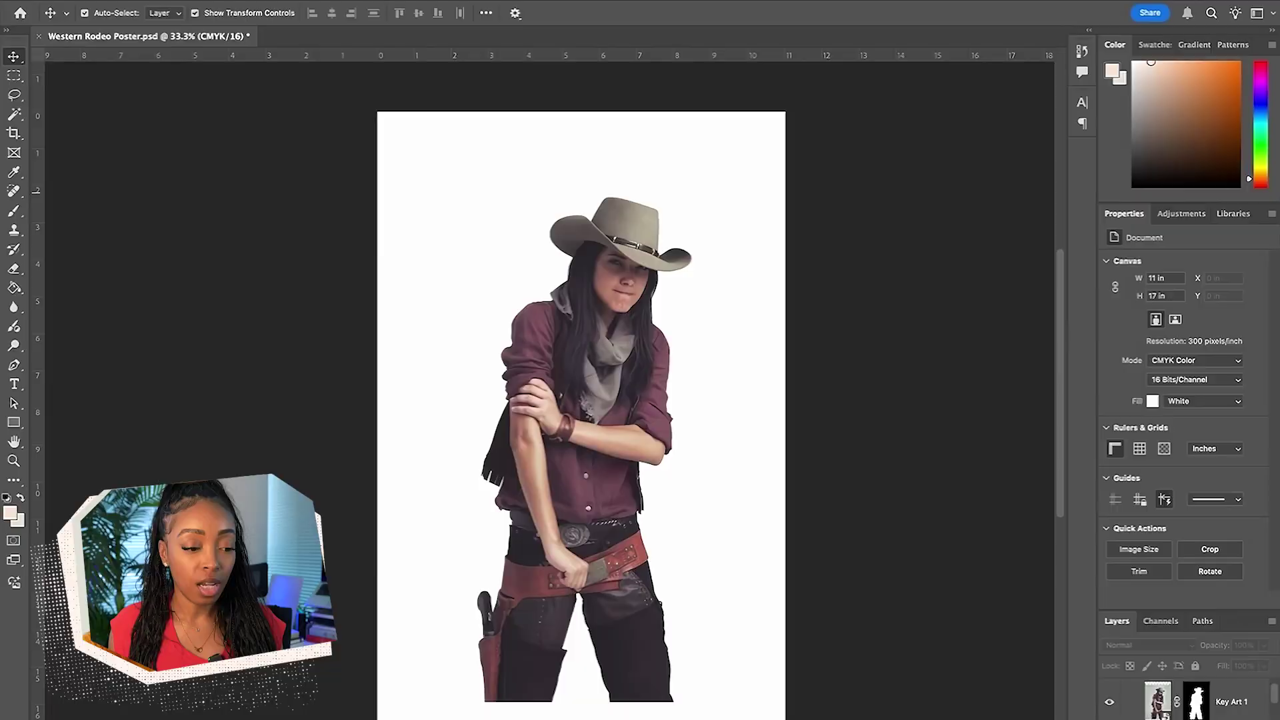
Fill the white background layer, Layer 0, with the light peach foreground color using the Paint Bucket.
click(586, 373)
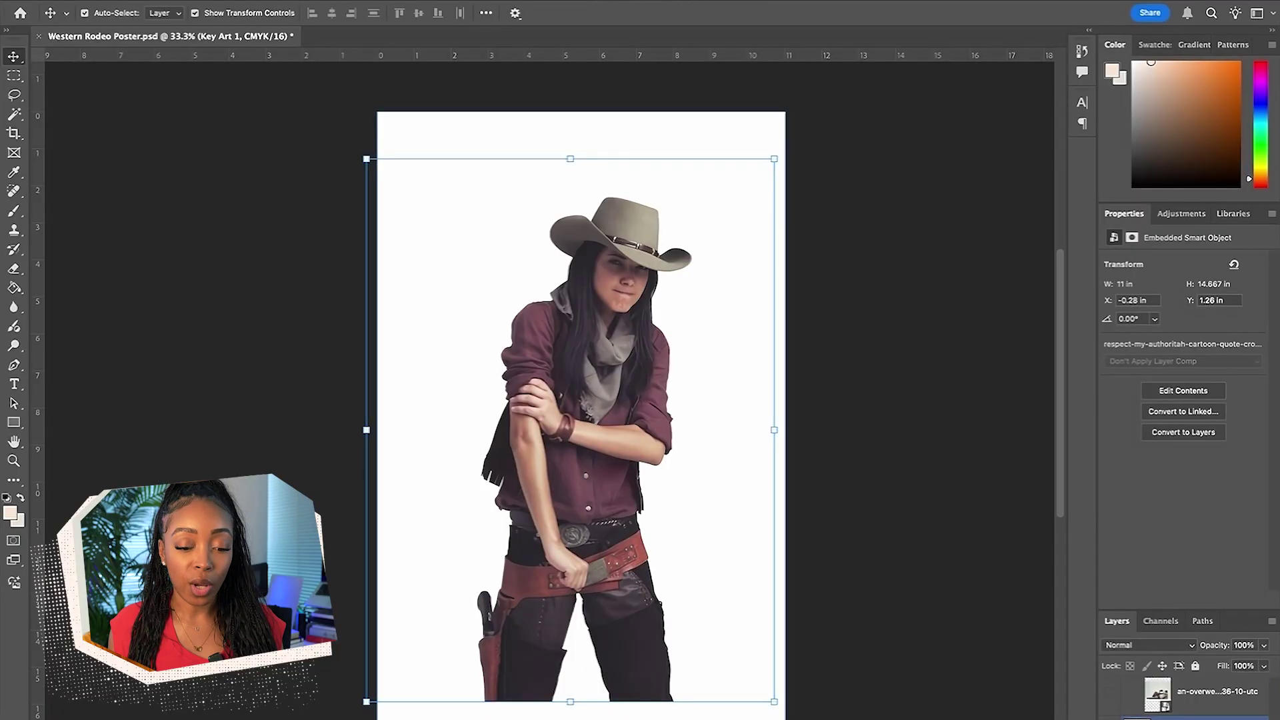
click(1174, 717)
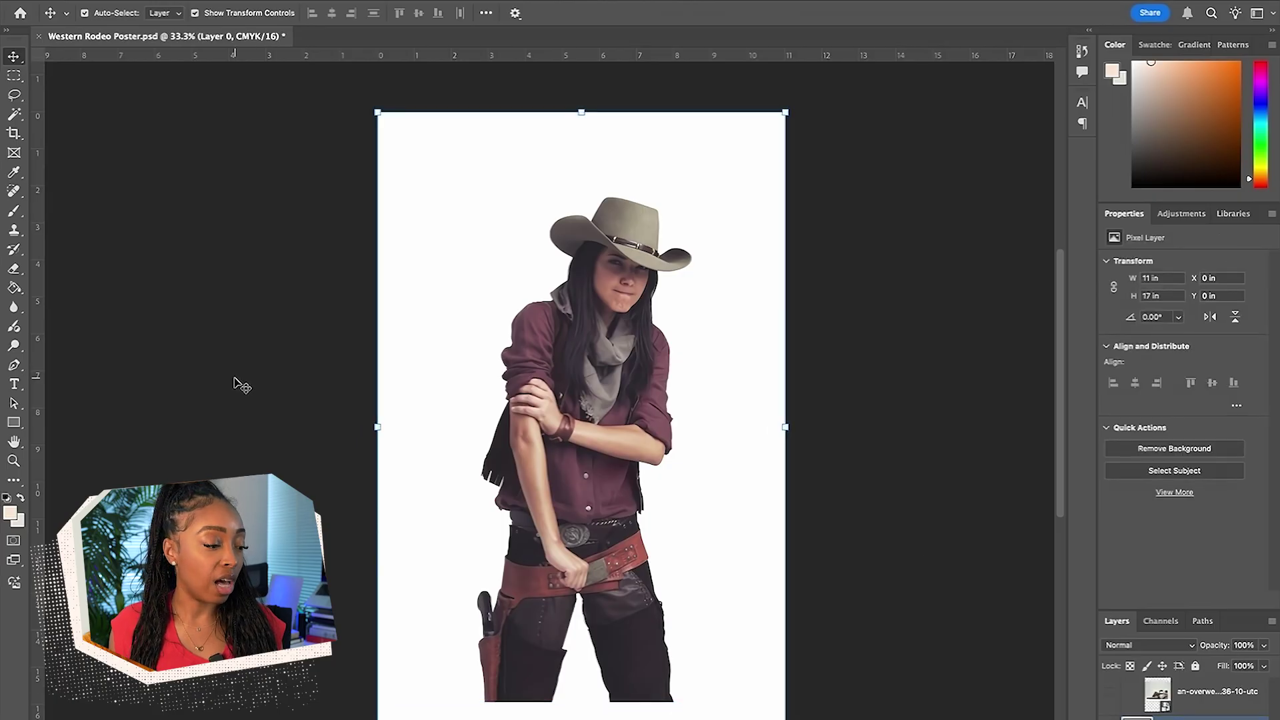
click(14, 288)
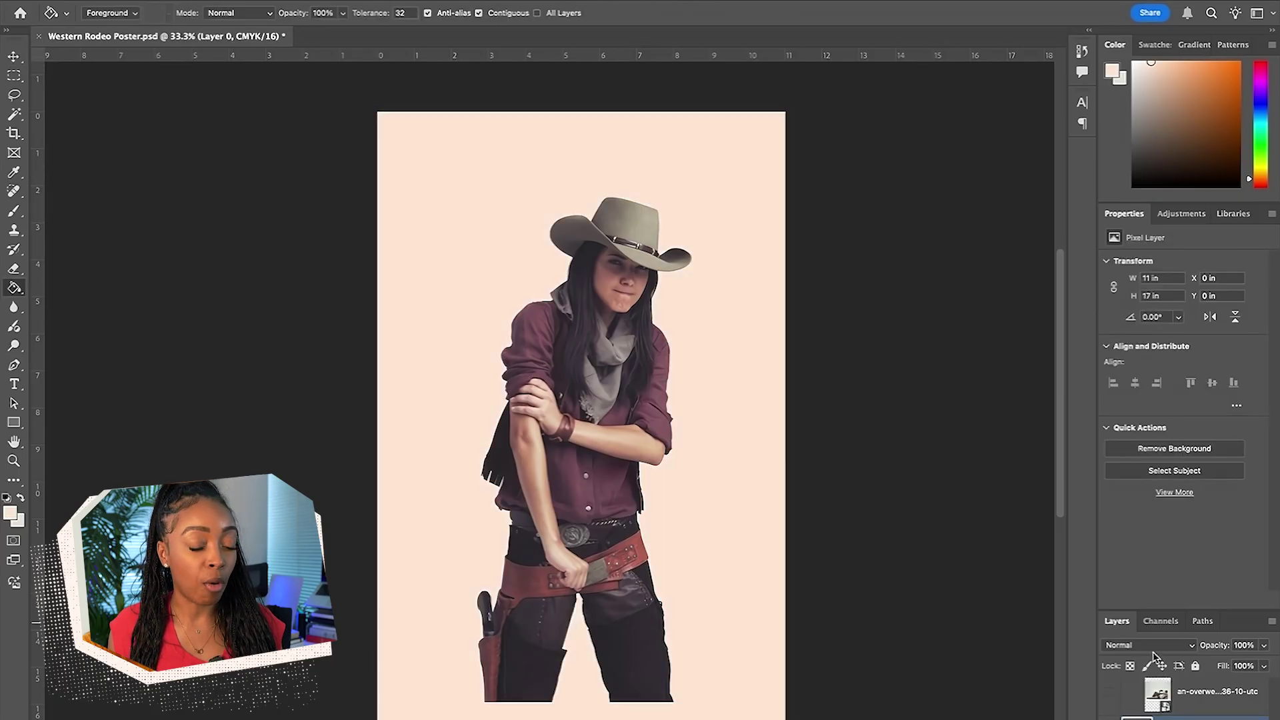
Add a Color Overlay to Key Art 1 in the Color blend mode at 100% opacity, using color #fee5d2.
scroll(1227, 703, up, 2)
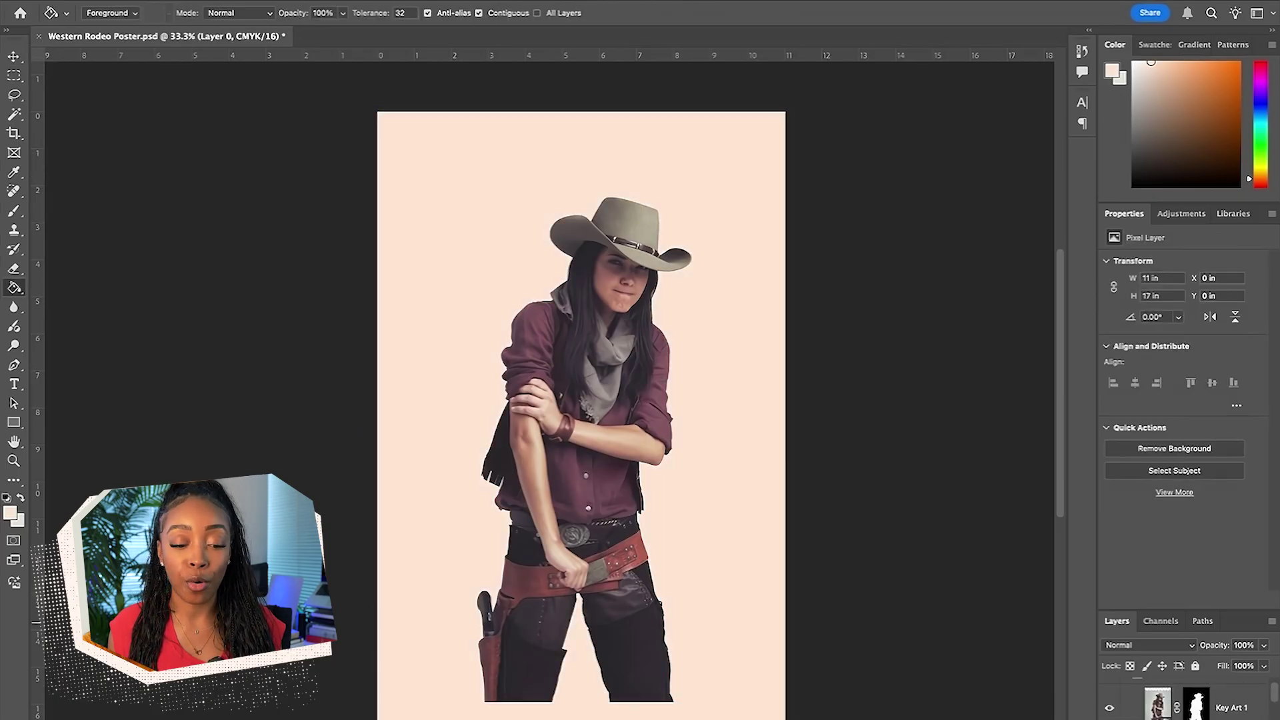
click(1249, 713)
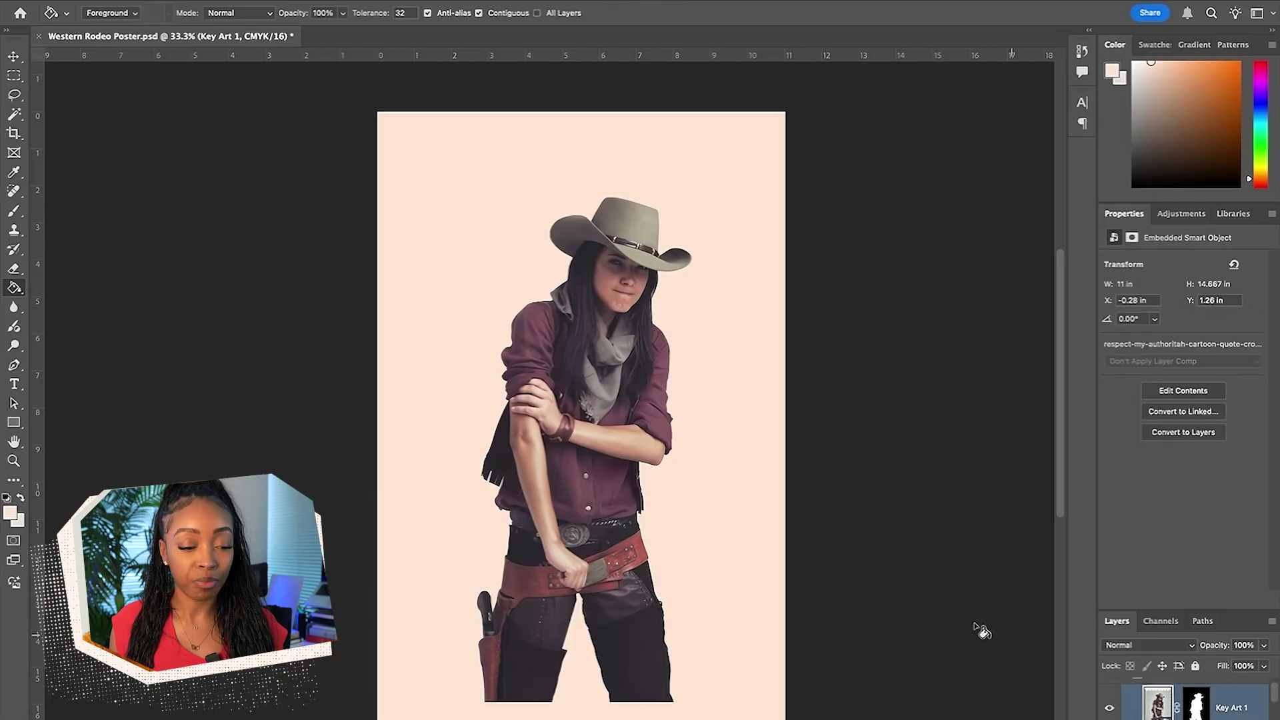
click(1152, 718)
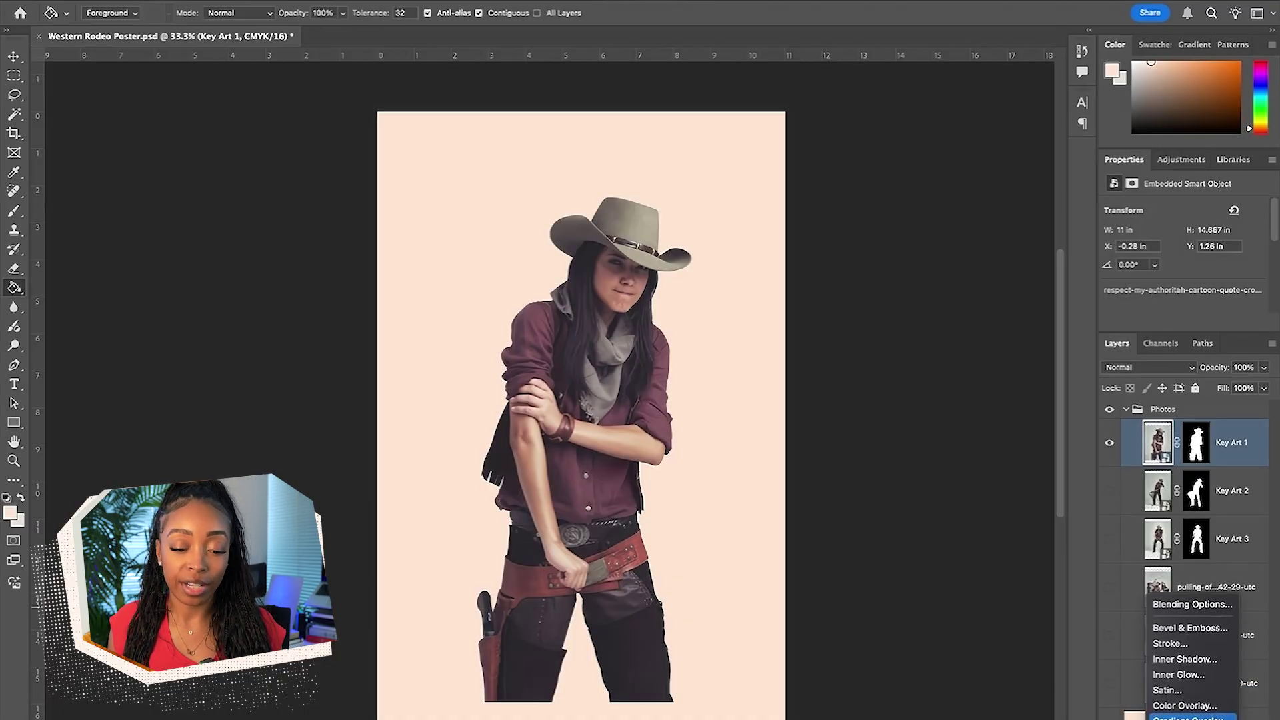
click(1184, 705)
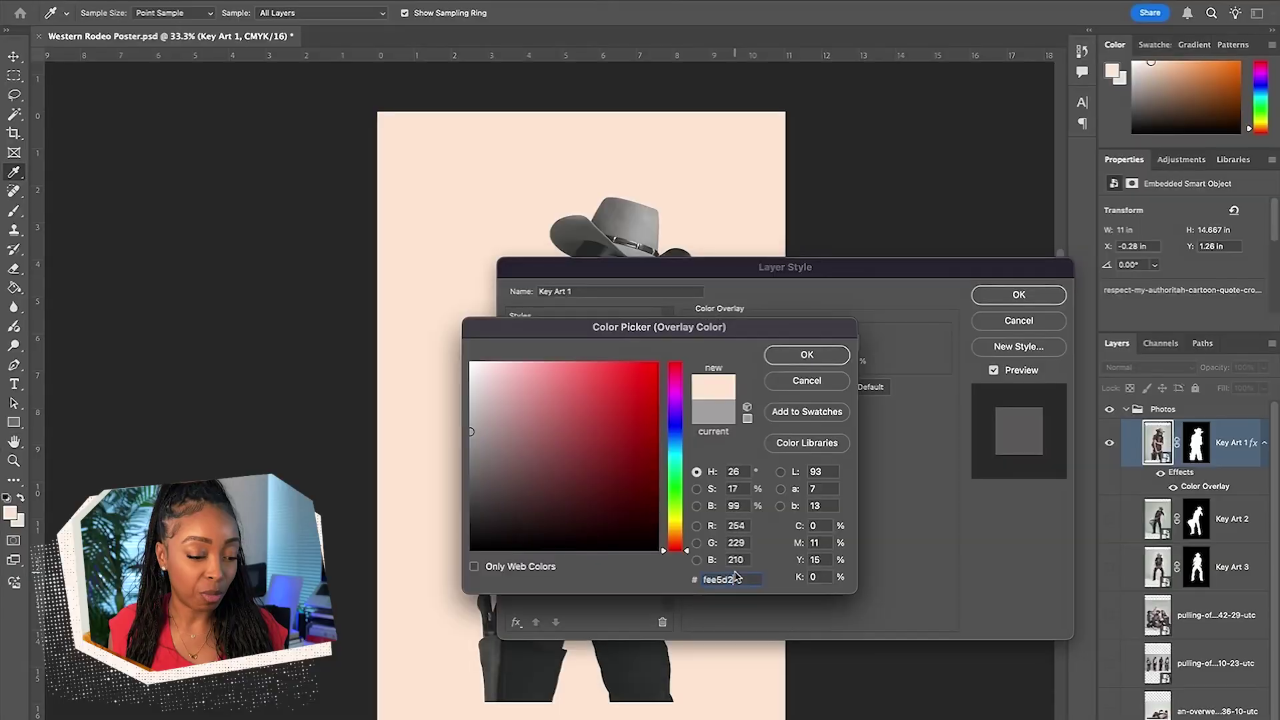
text(fee5d2)
drag(720, 341, 961, 335)
click(1038, 318)
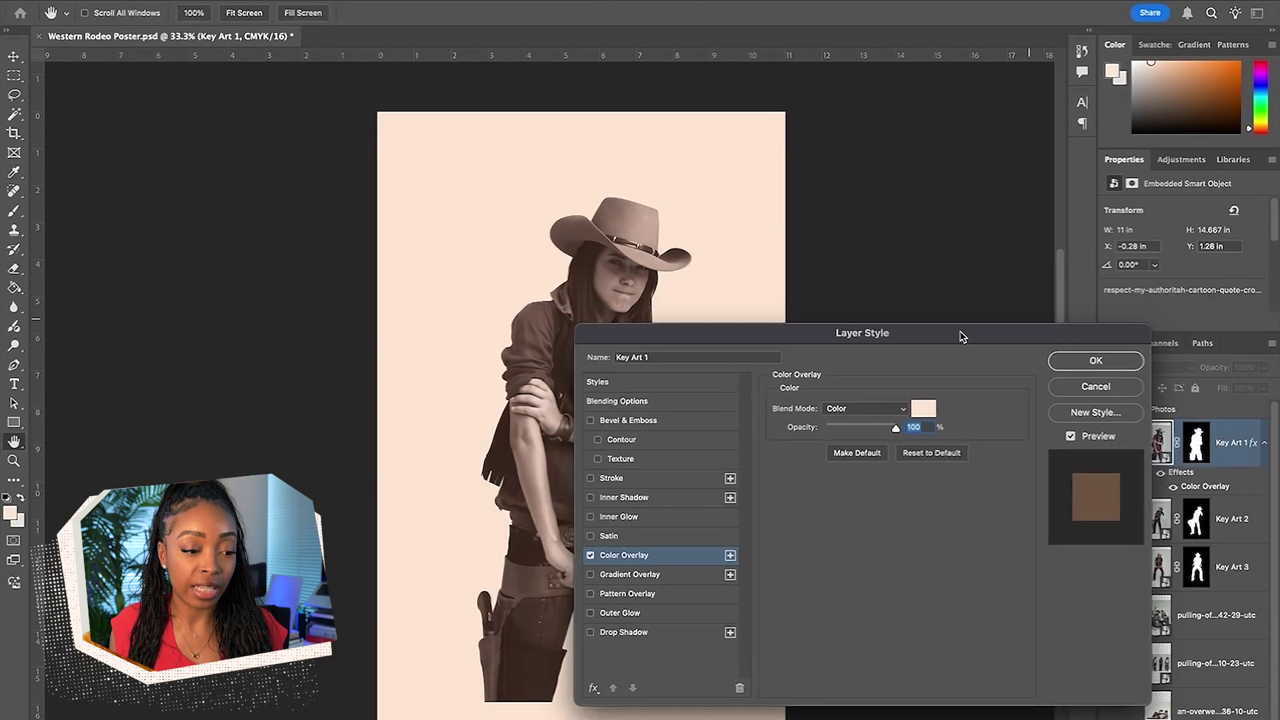
click(1096, 363)
Hide Key Art 1 and make Key Art 2 visible in its place.
click(1224, 513)
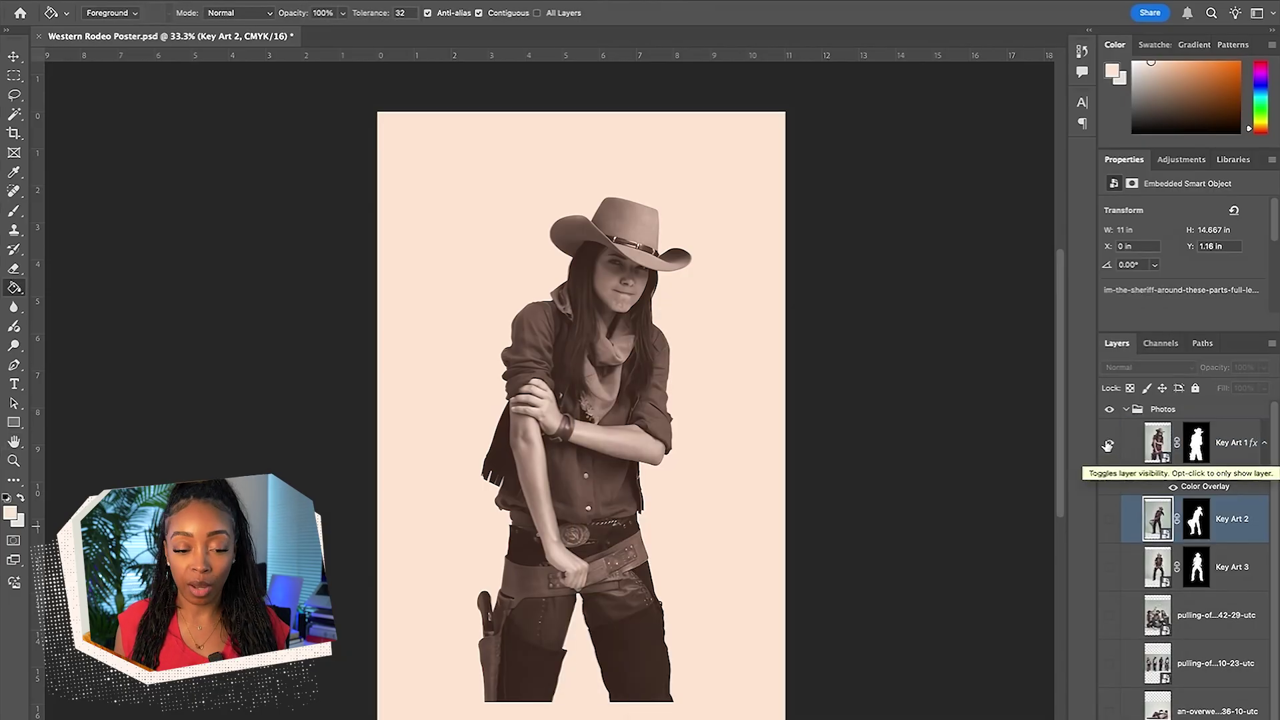
click(1108, 444)
click(1109, 519)
Copy the layer style from Key Art 1 and paste it onto Key Art 2.
click(1170, 461)
right_click(1236, 472)
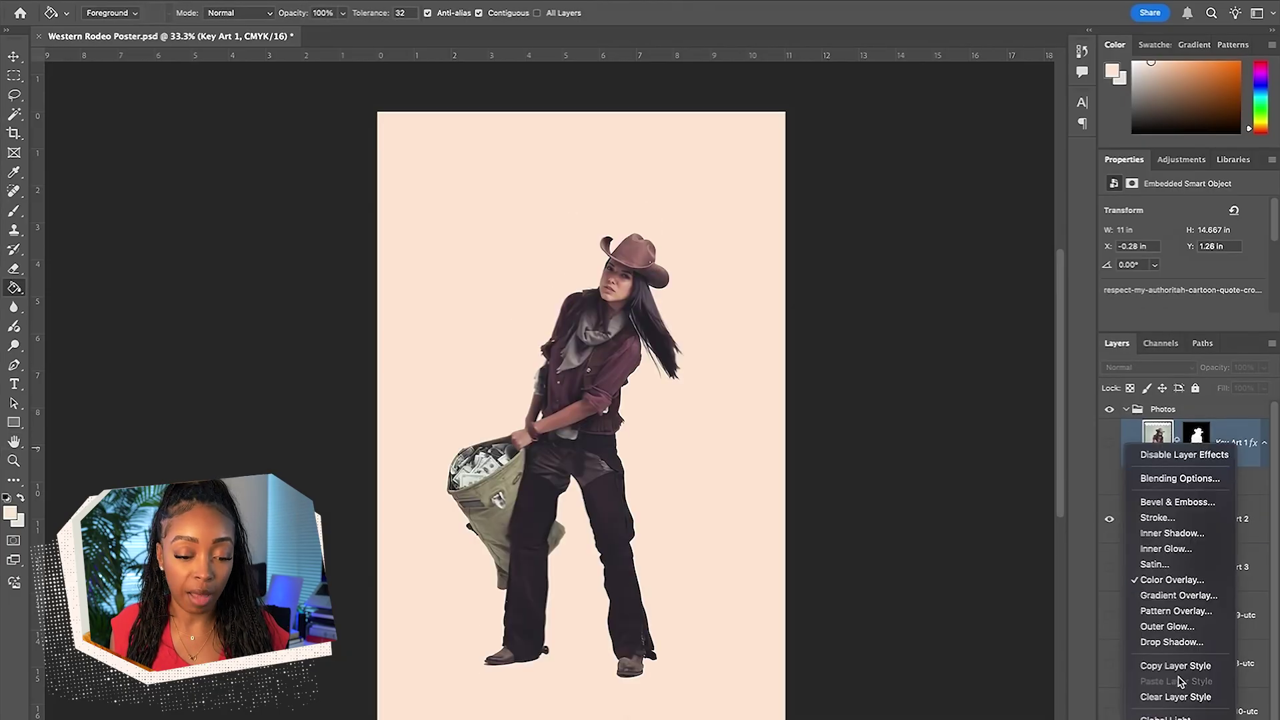
click(1175, 665)
click(1234, 526)
right_click(1231, 528)
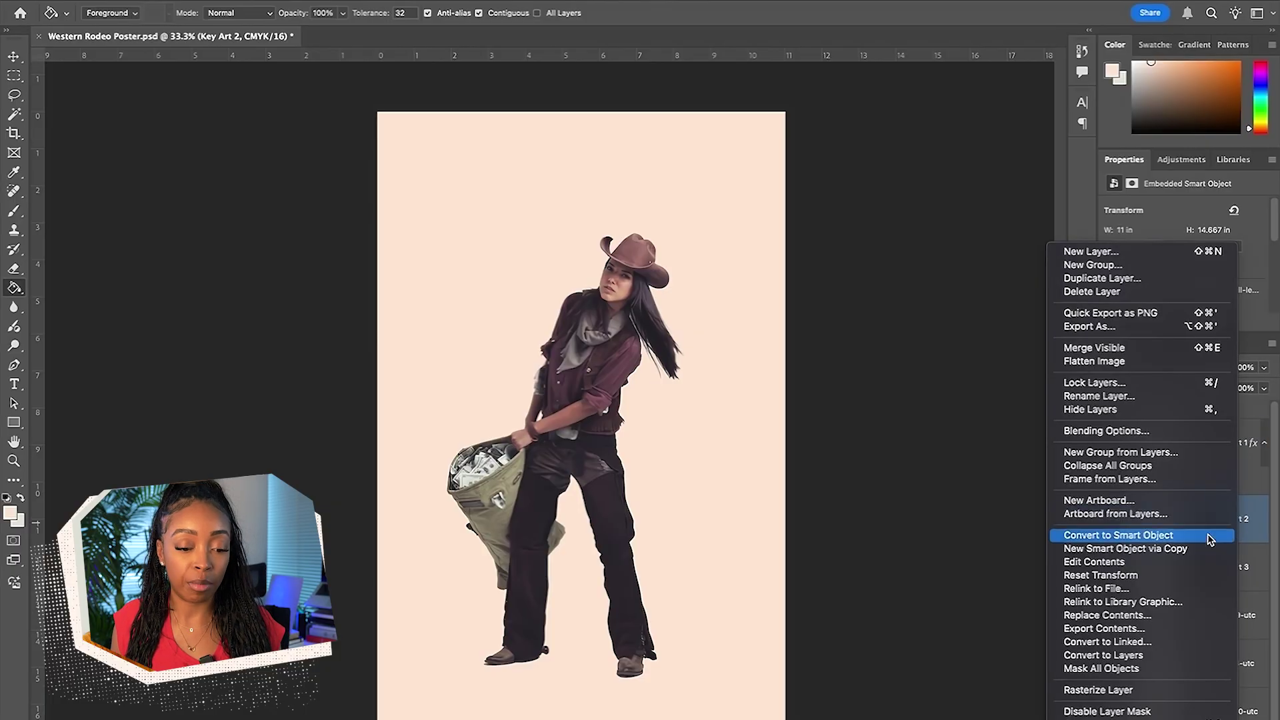
click(1104, 717)
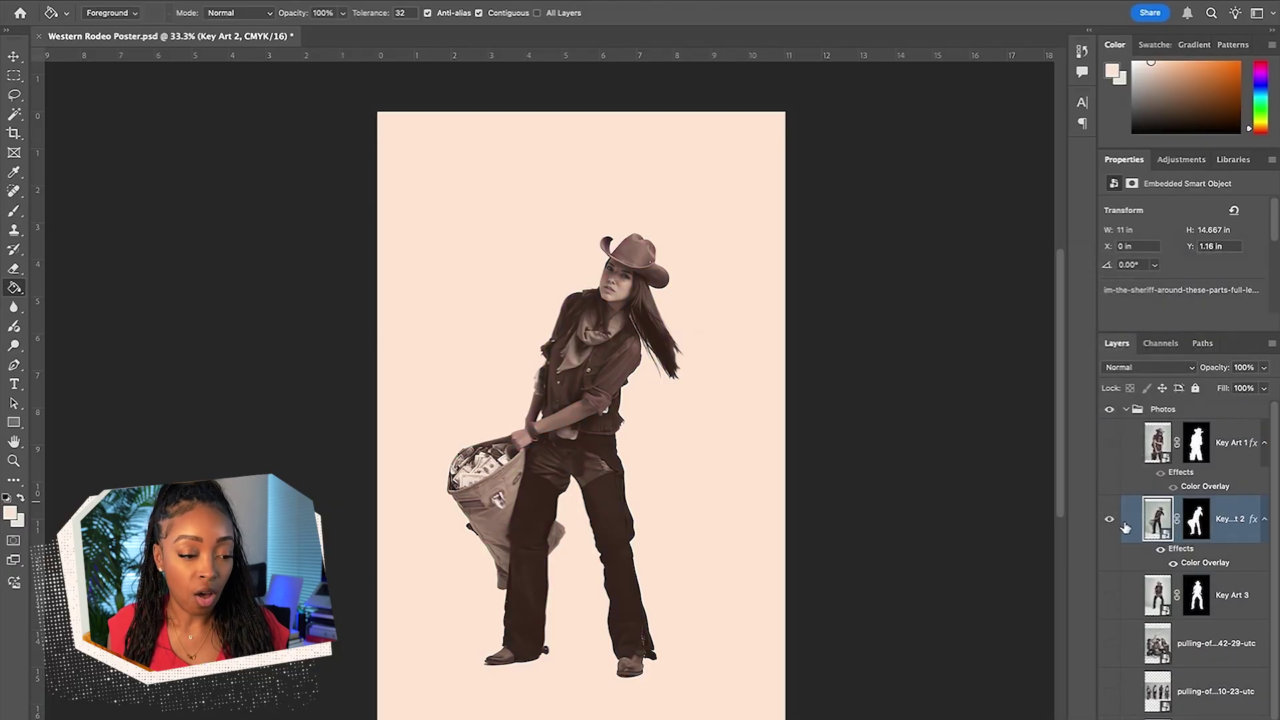
Paste the copied Color Overlay layer style onto Key Art 3.
click(1235, 597)
right_click(1234, 595)
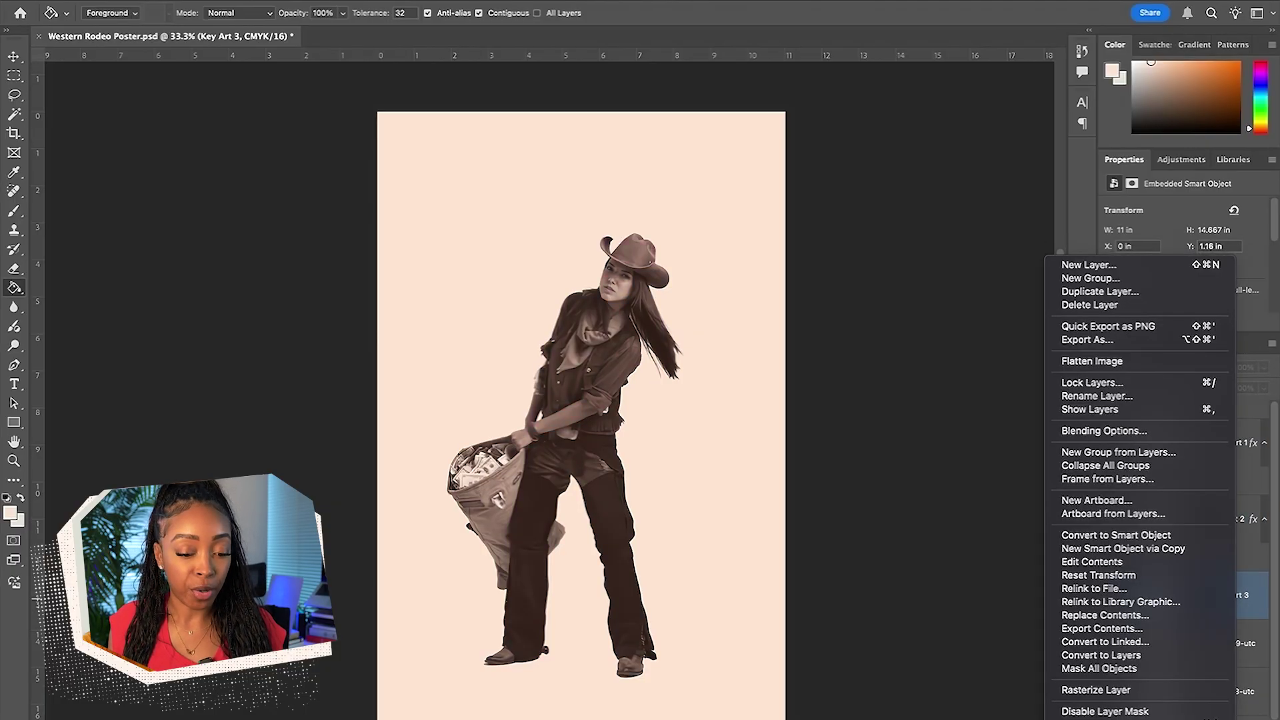
click(1103, 717)
Make all three cutouts, Key Art 1, Key Art 2 and Key Art 3, visible together.
click(1109, 518)
click(1109, 595)
click(1109, 518)
click(1108, 440)
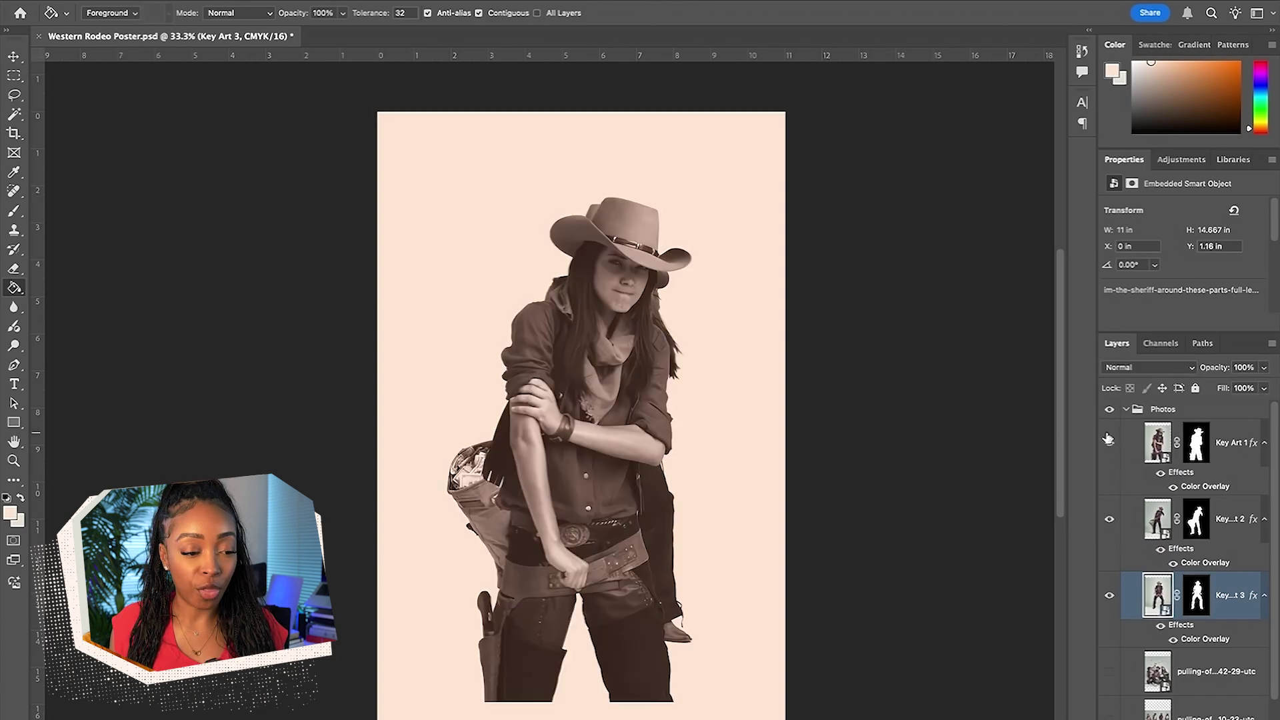
Move the Key Art 1 cowgirl toward the poster's lower left and scale her down in front of the others.
key(v)
click(618, 383)
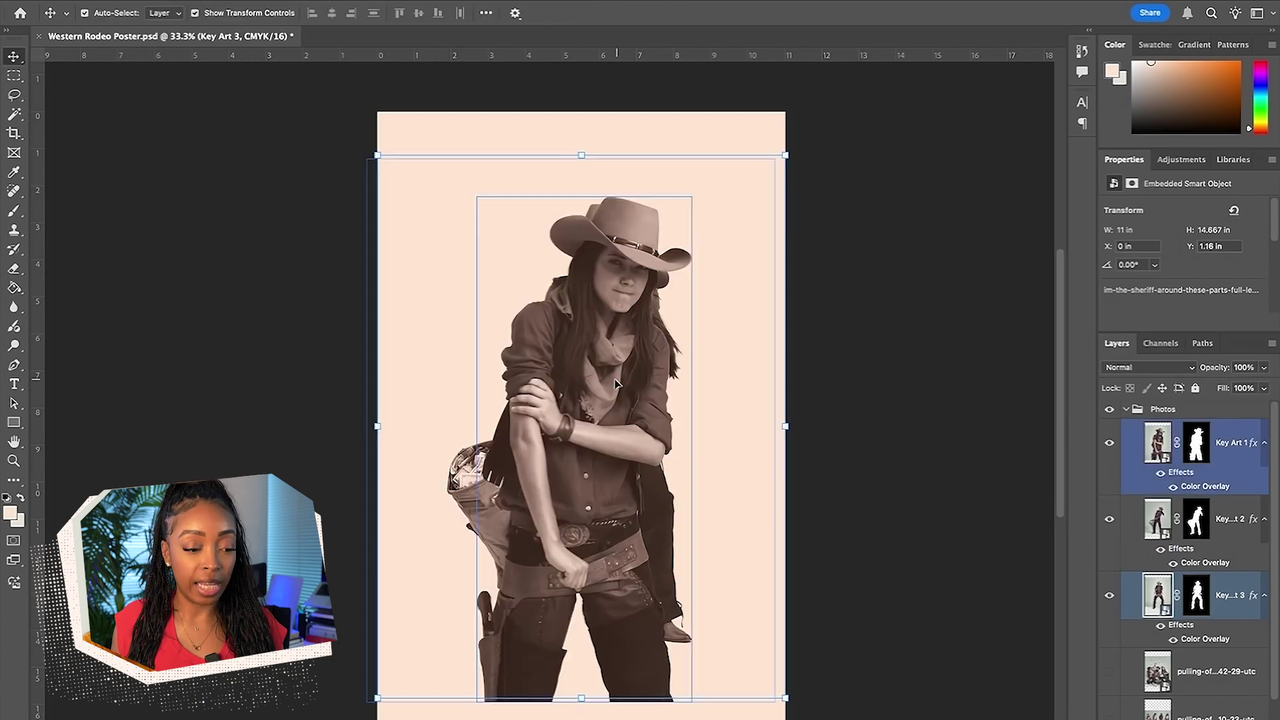
mouse_move(608, 408)
mouse_down()
mouse_move(523, 397)
mouse_move(533, 383)
mouse_move(603, 384)
mouse_up()
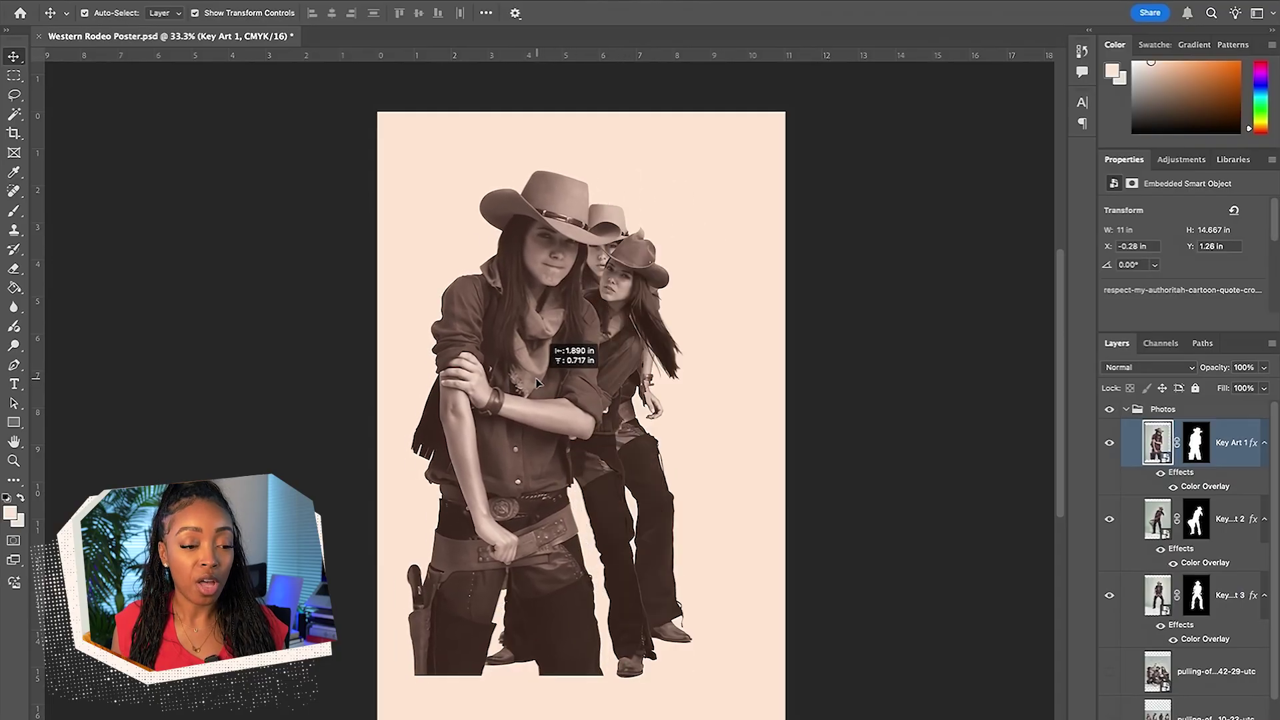
Select Key Art 3 and move that cowgirl to the right side of the poster, behind Key Art 2.
click(640, 413)
shift+click(1230, 527)
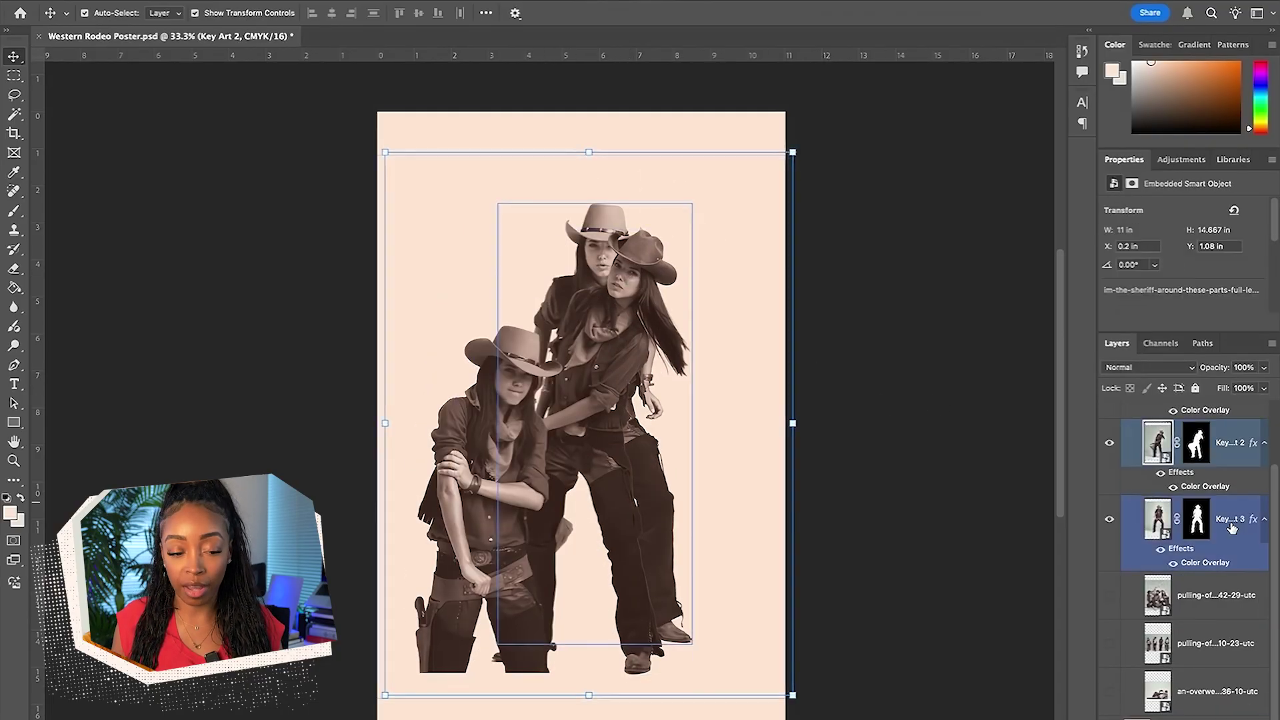
click(1240, 524)
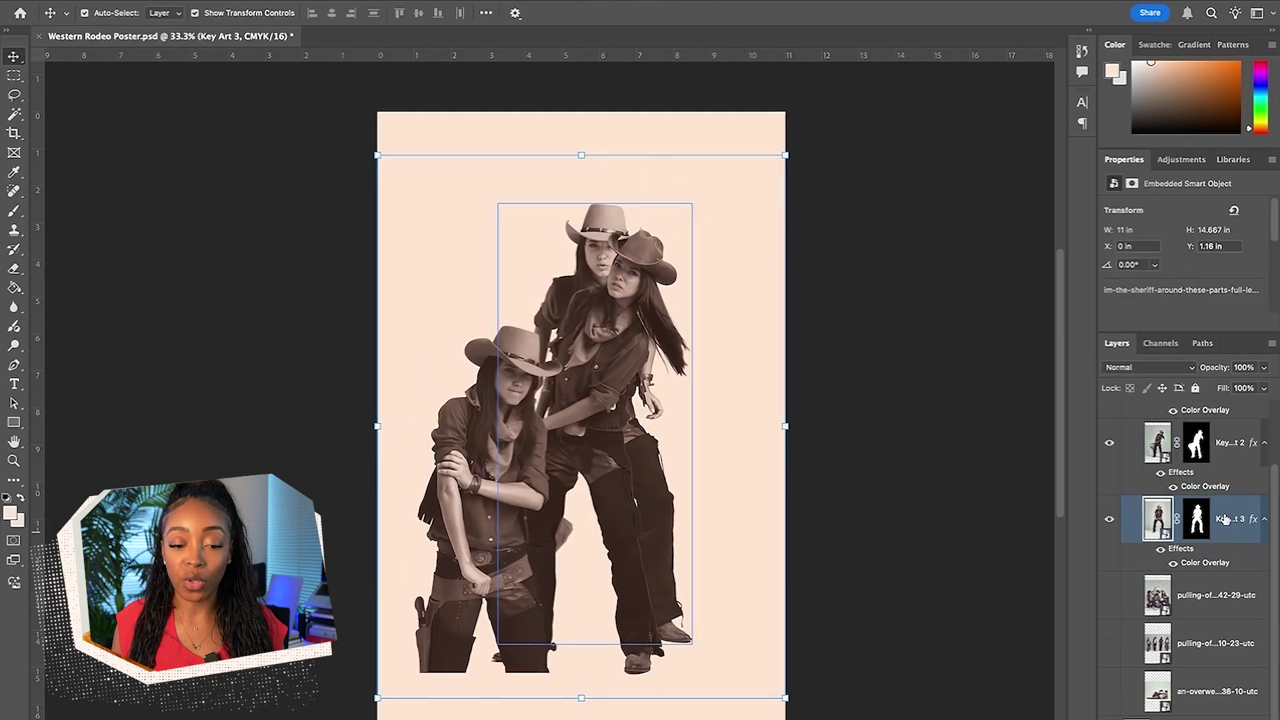
shift+click(614, 352)
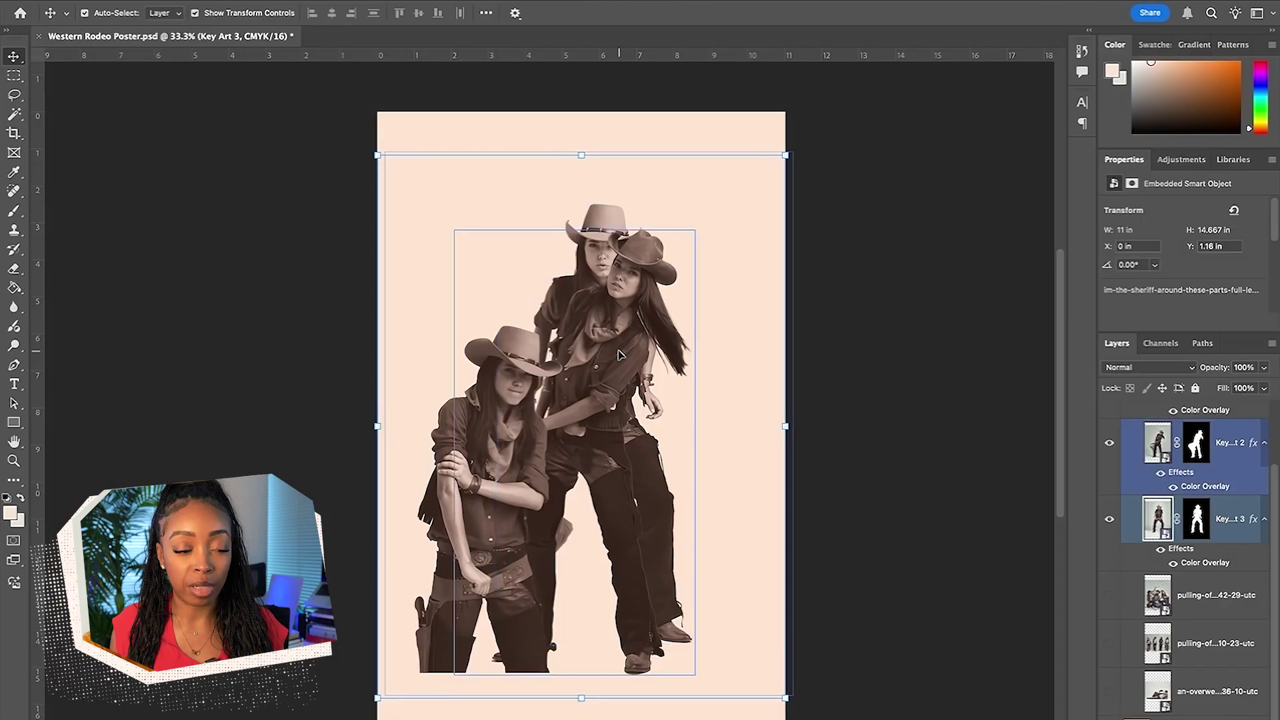
click(616, 306)
drag(592, 233, 674, 218)
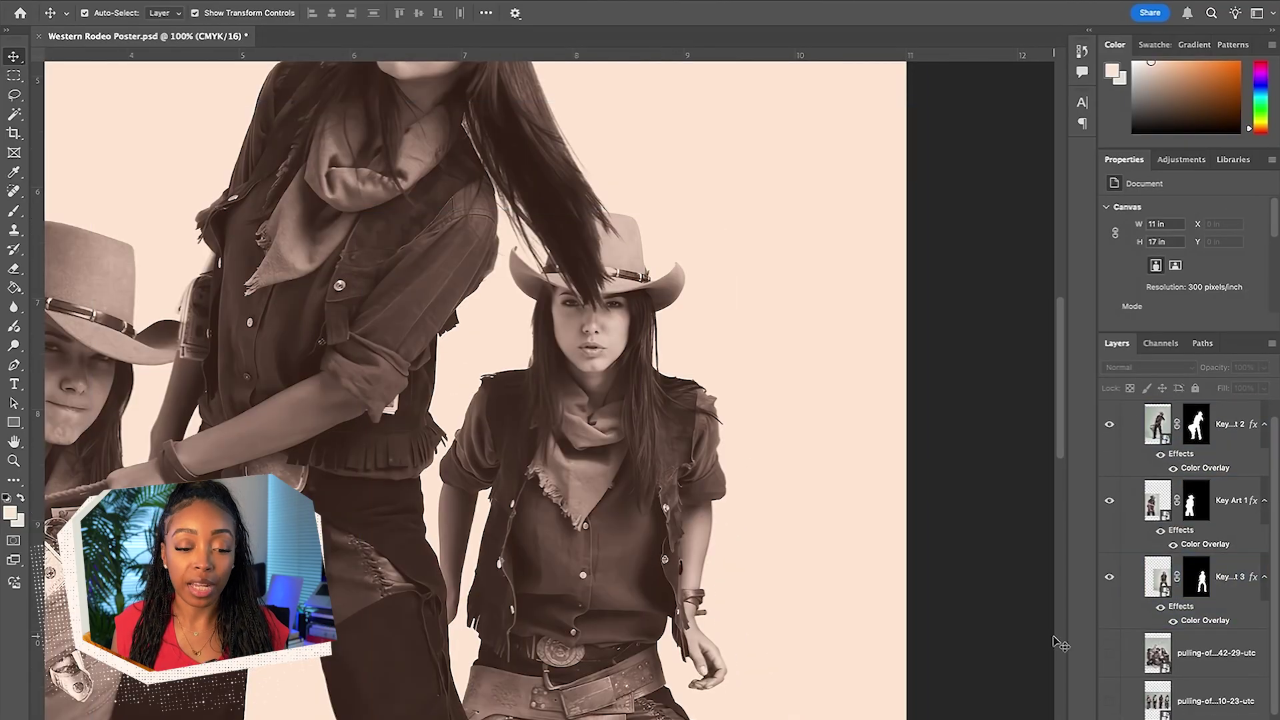
click(1233, 572)
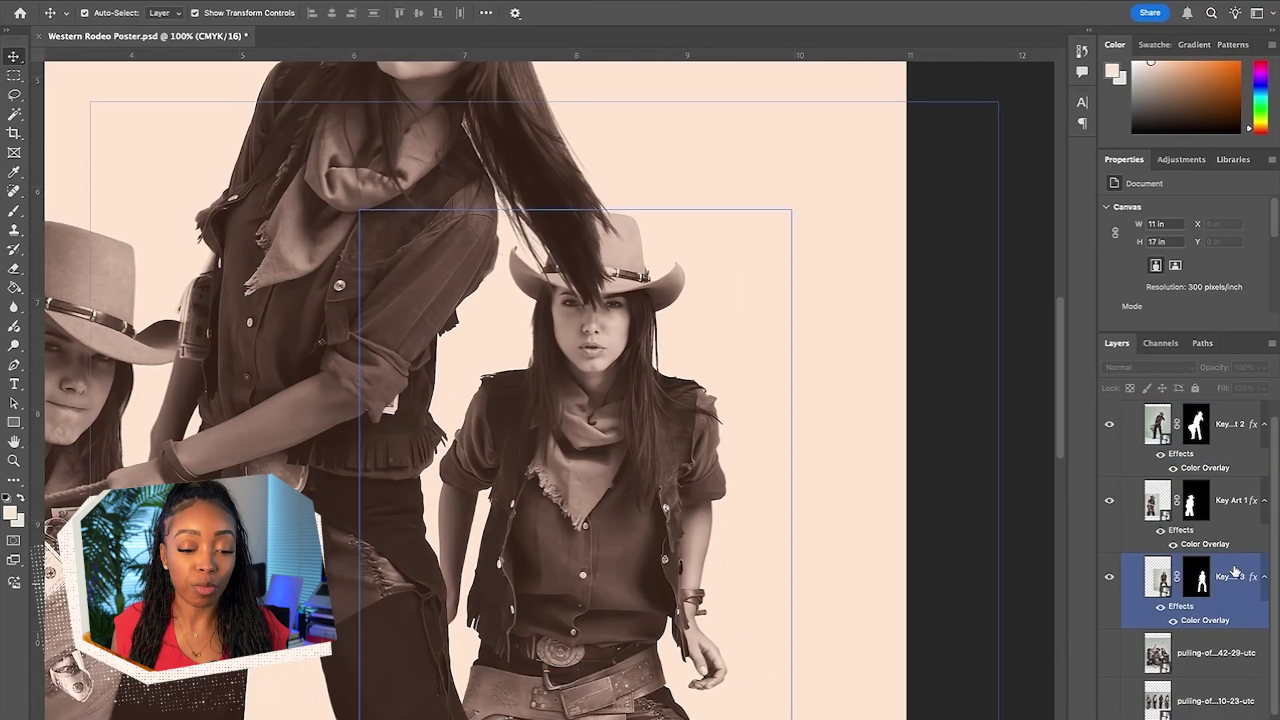
Target Key Art 2's layer mask with a black brush sized 49 px at 33% hardness.
click(1196, 577)
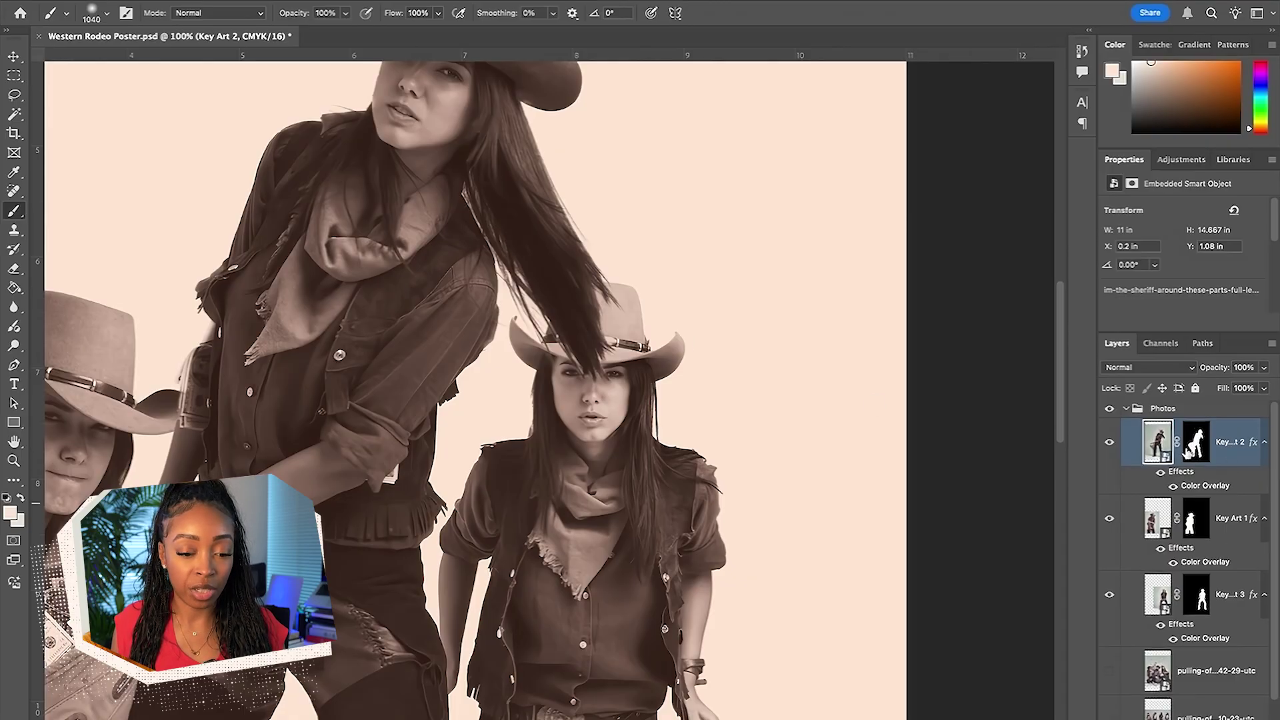
click(1187, 453)
key(d)
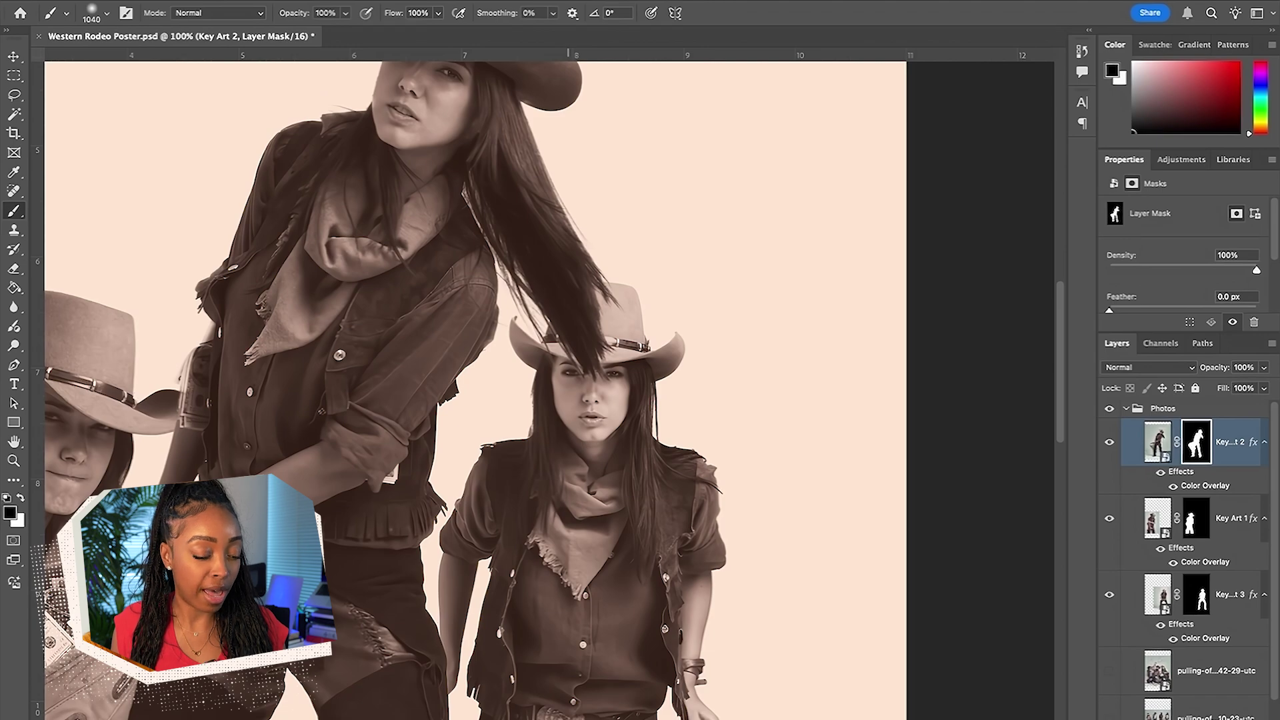
click(94, 20)
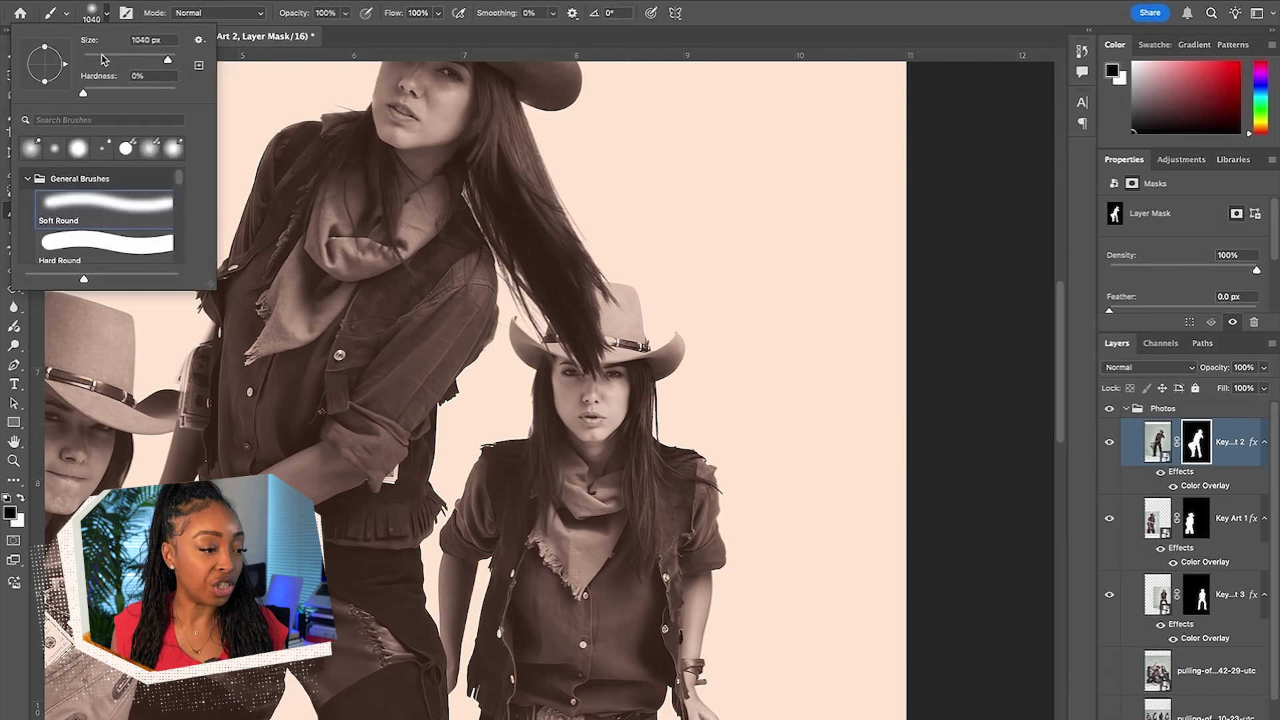
drag(126, 63, 106, 60)
drag(84, 92, 113, 93)
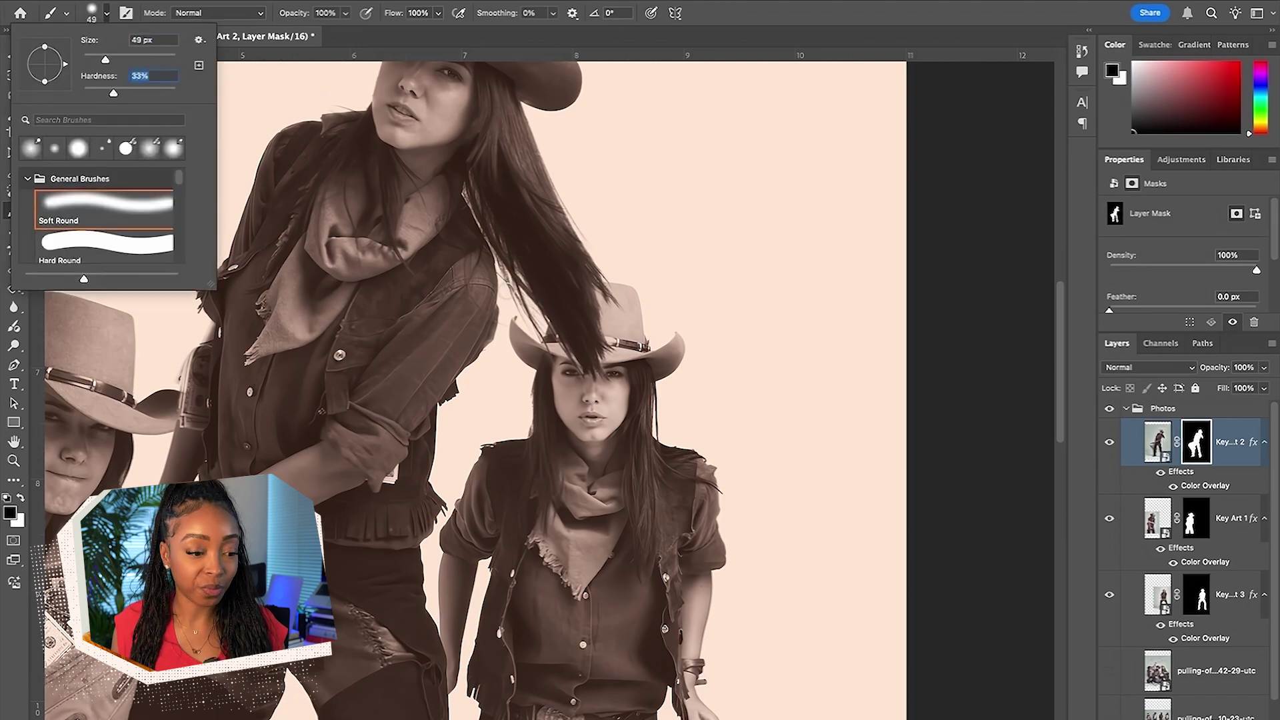
Mask out Key Art 2's hair where it overlaps the Key Art 3 cowgirl's face and hat, refining the hat's crown edge.
drag(601, 313, 600, 355)
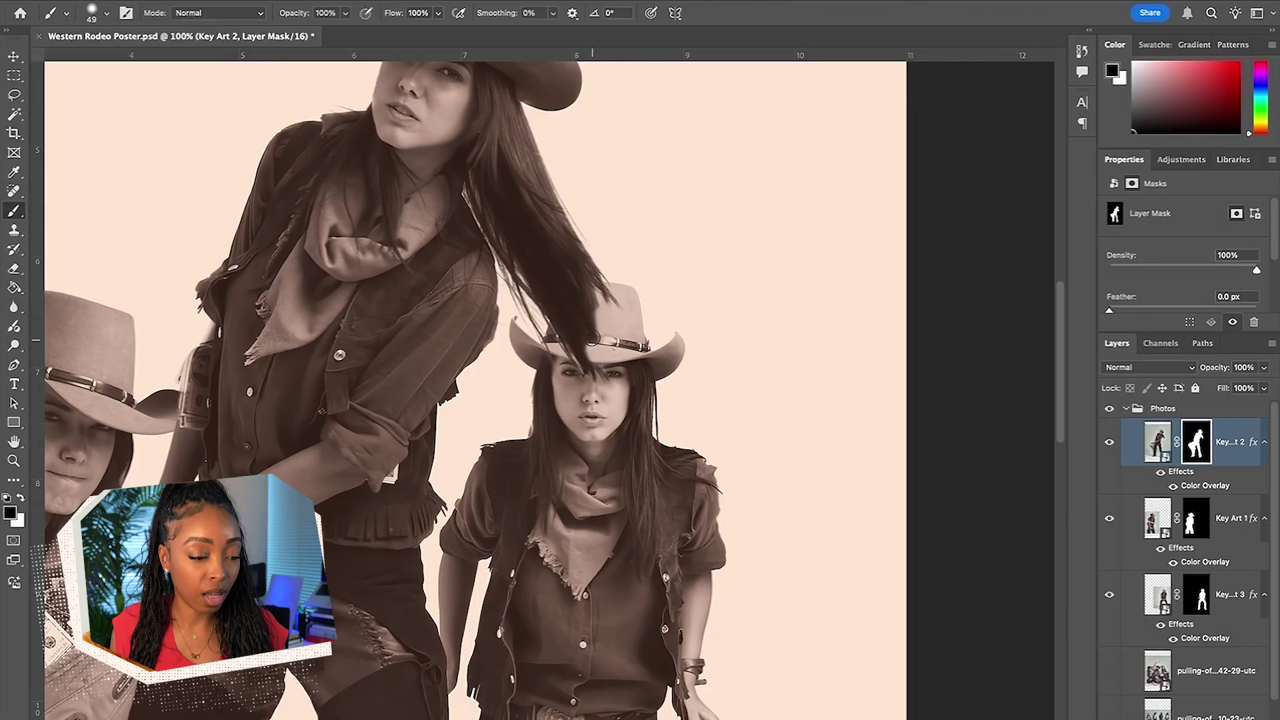
key(super+plus)
key(super+plus)
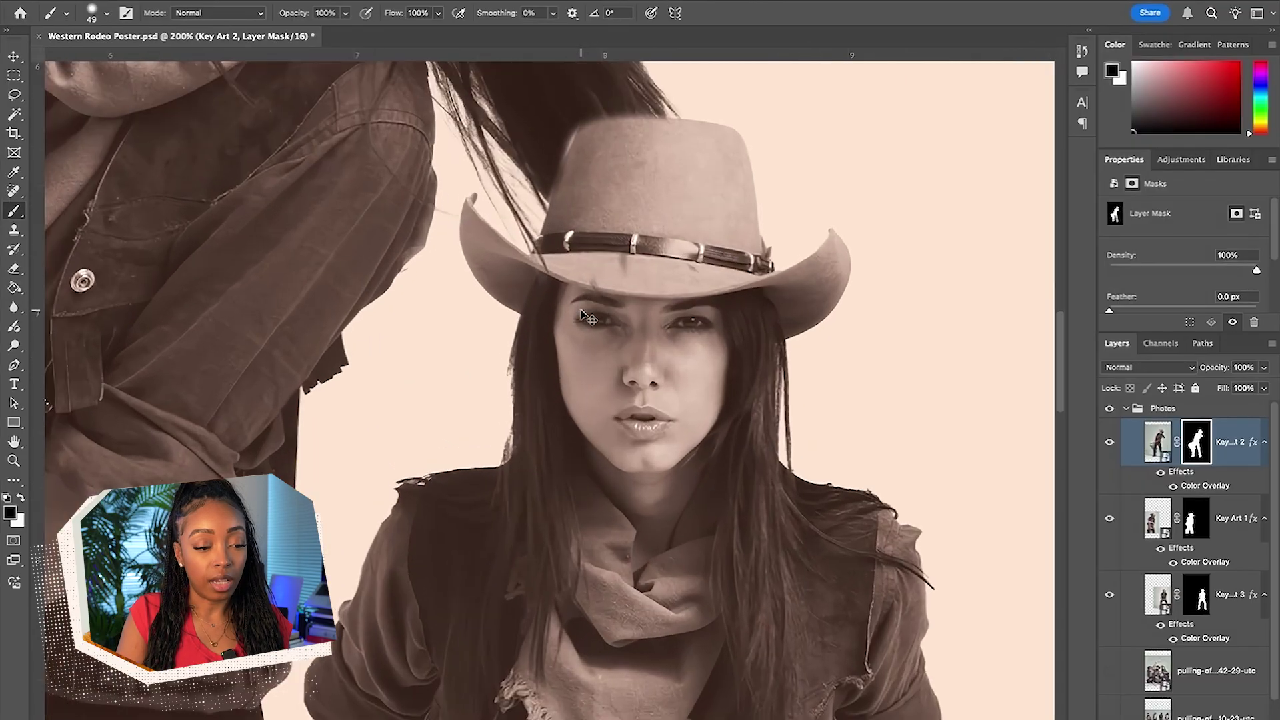
key(super+plus)
drag(658, 182, 587, 442)
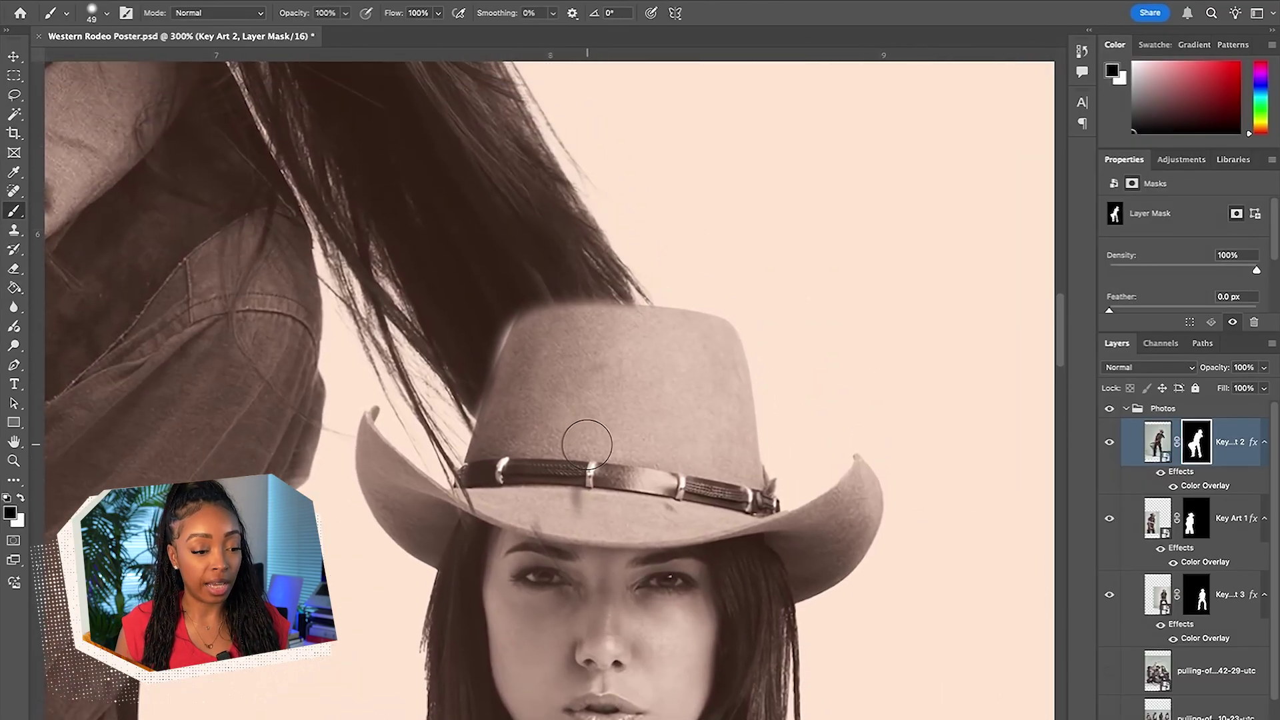
mouse_move(527, 308)
mouse_down()
mouse_move(623, 314)
mouse_move(671, 334)
mouse_up()
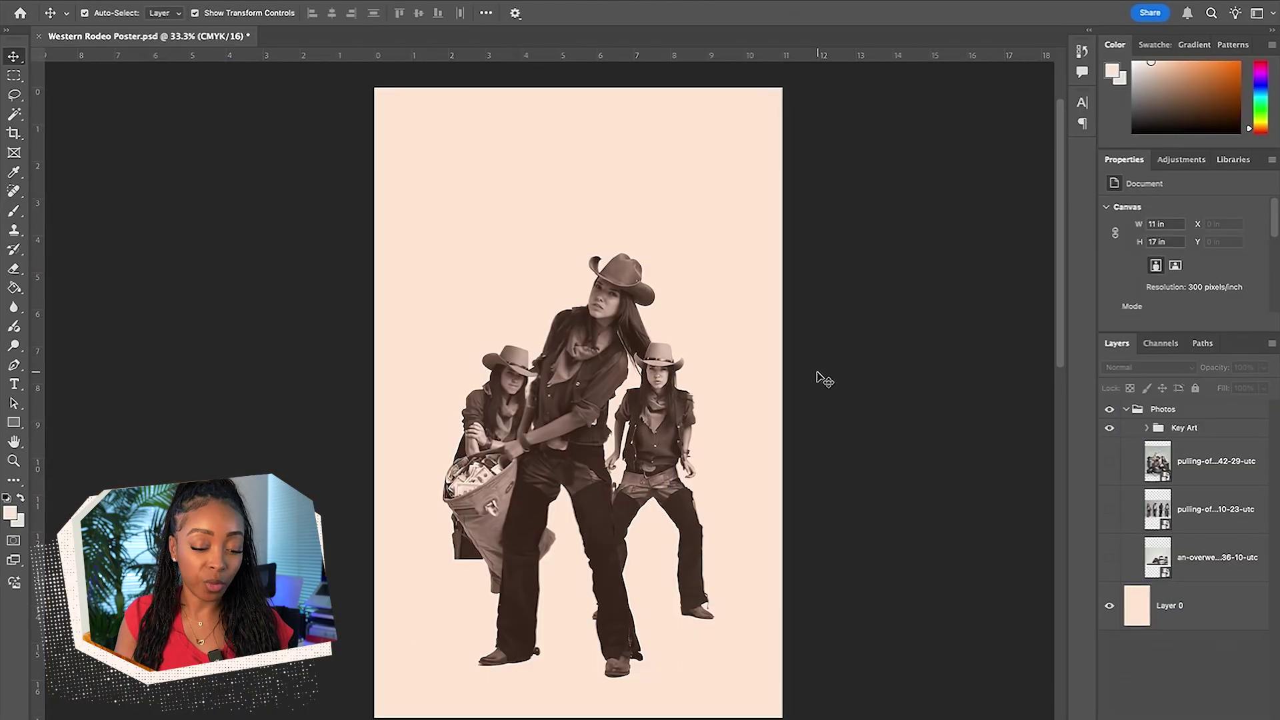
Hide the Key Art group containing the three cowgirl cutouts.
key(ctrl+plus)
click(825, 379)
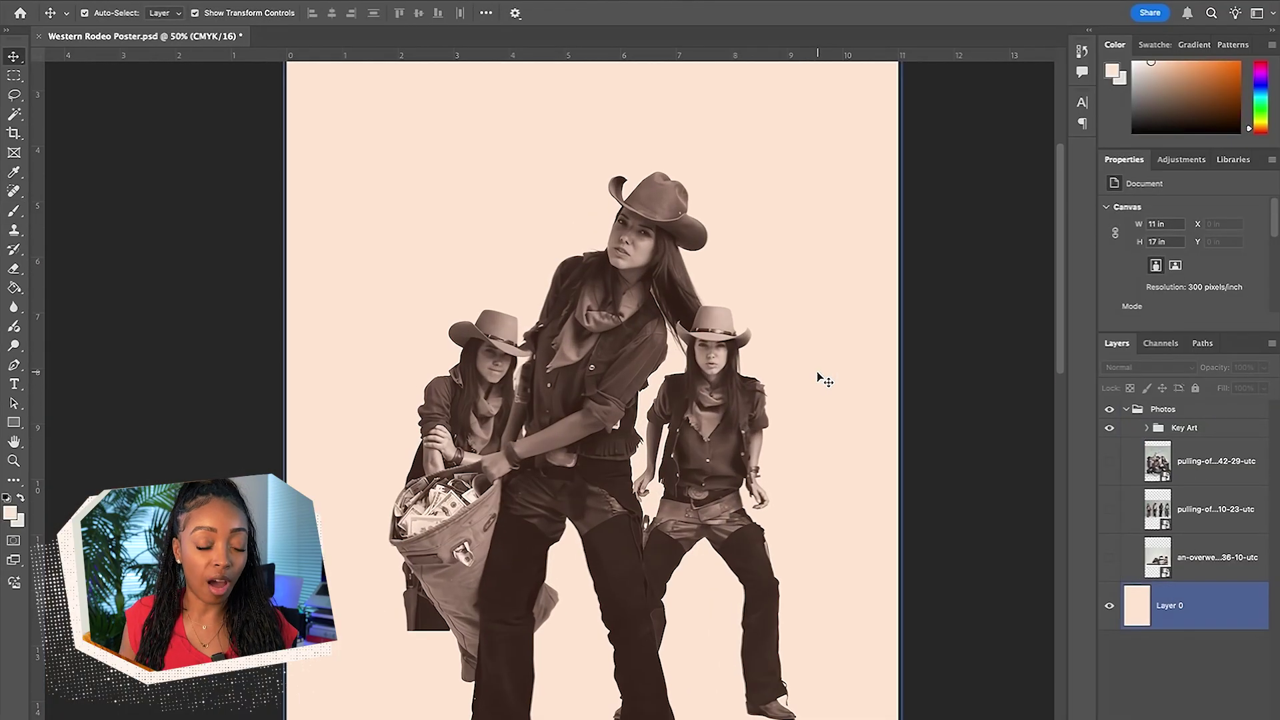
scroll(825, 379, down, 3)
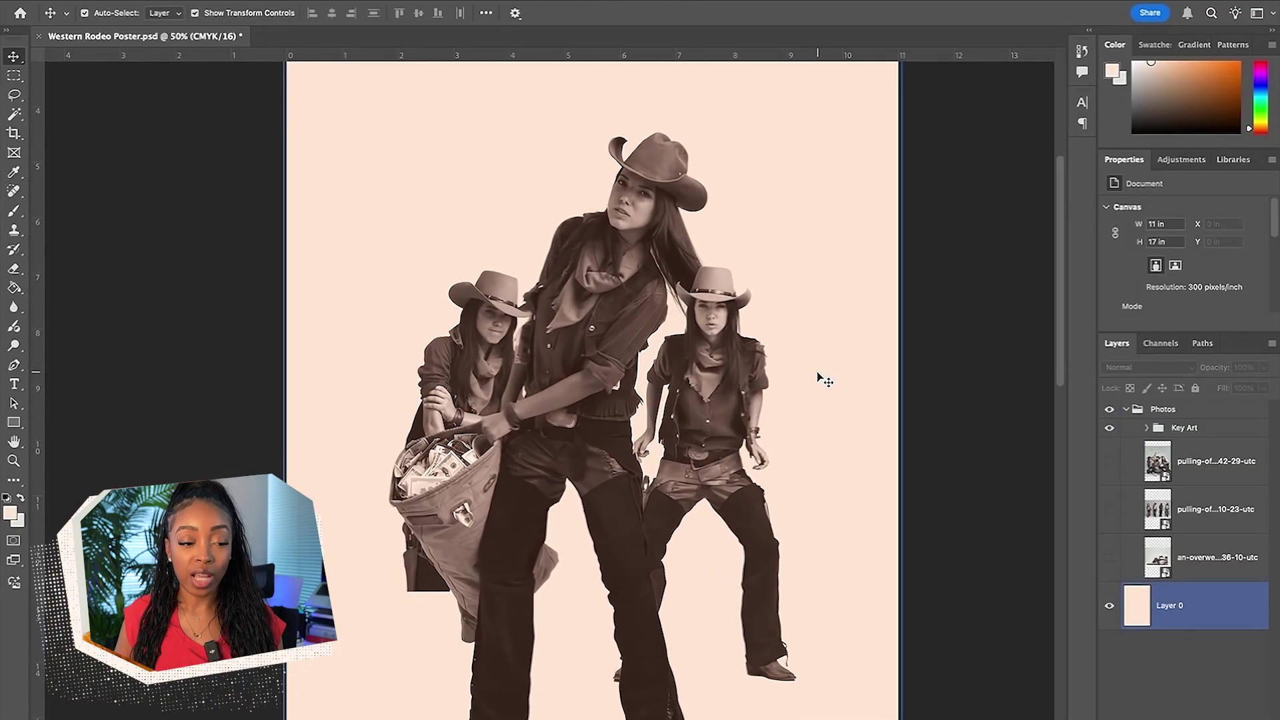
key(ctrl+minus)
click(860, 209)
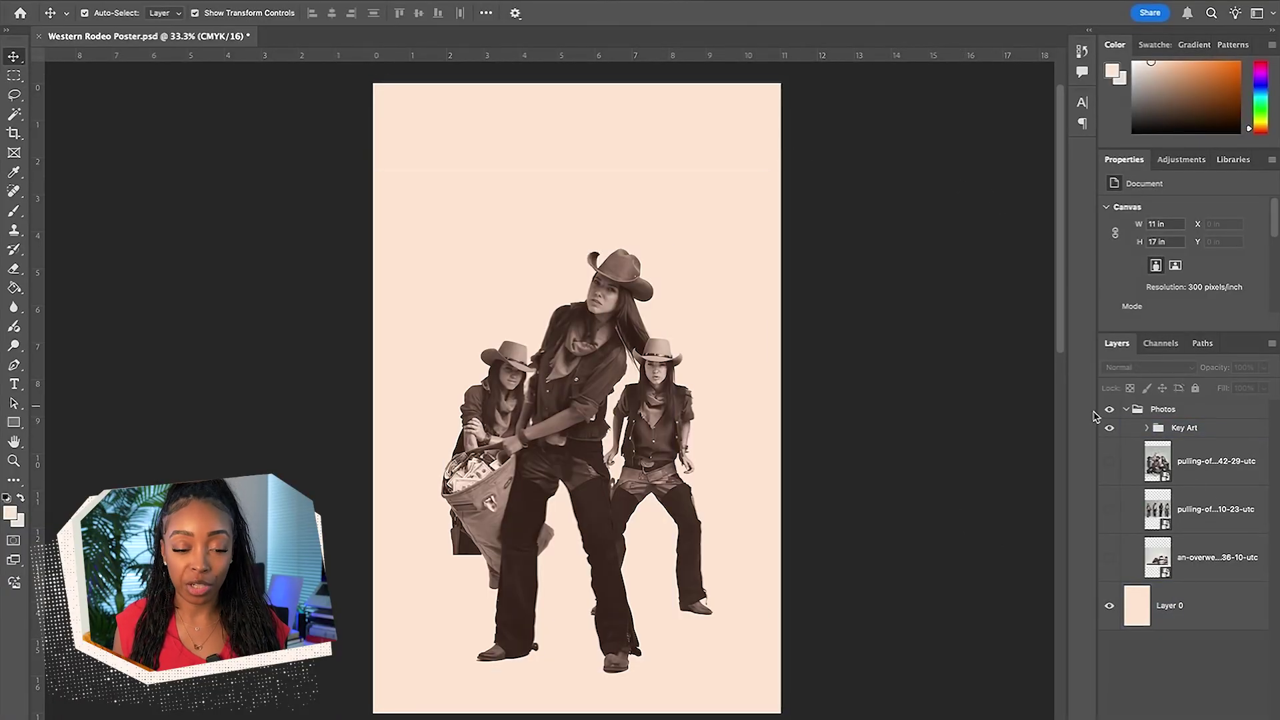
click(1130, 428)
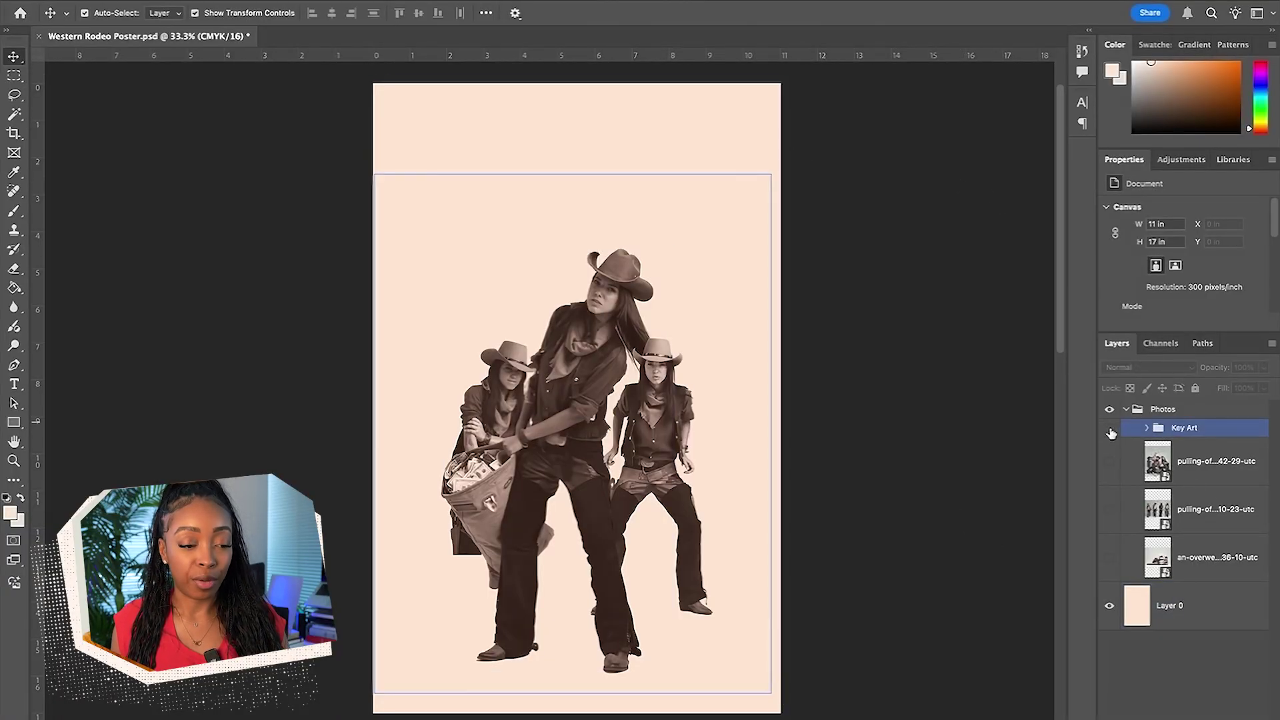
click(1110, 432)
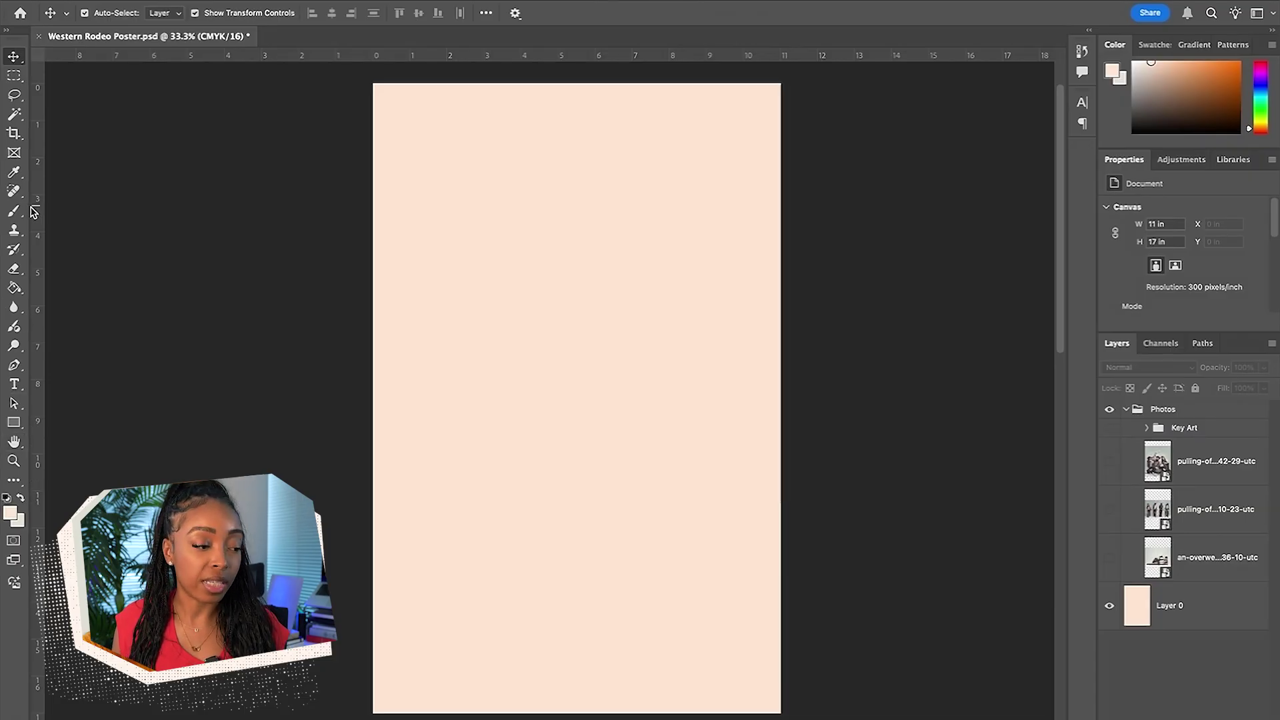
Draw a vertical linear gradient fill with the Gradient tool, extending its upper end to the poster's top edge.
click(13, 288)
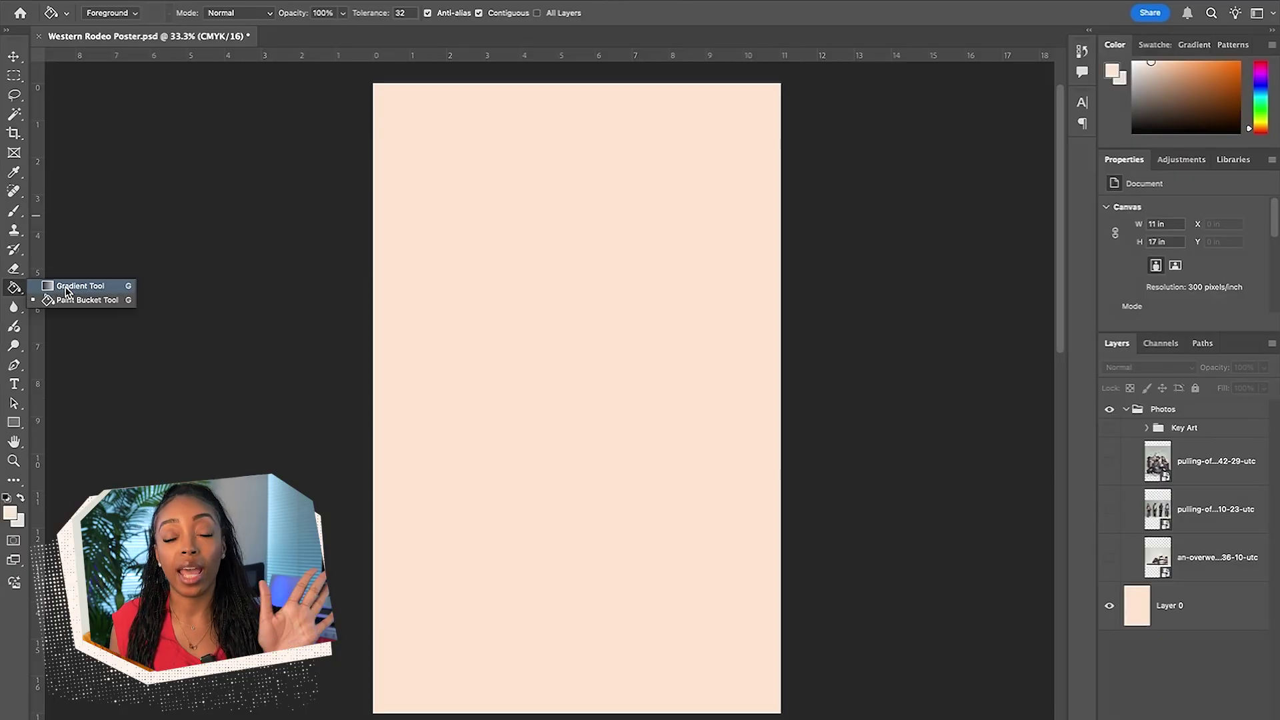
click(66, 287)
scroll(564, 143, up, 1)
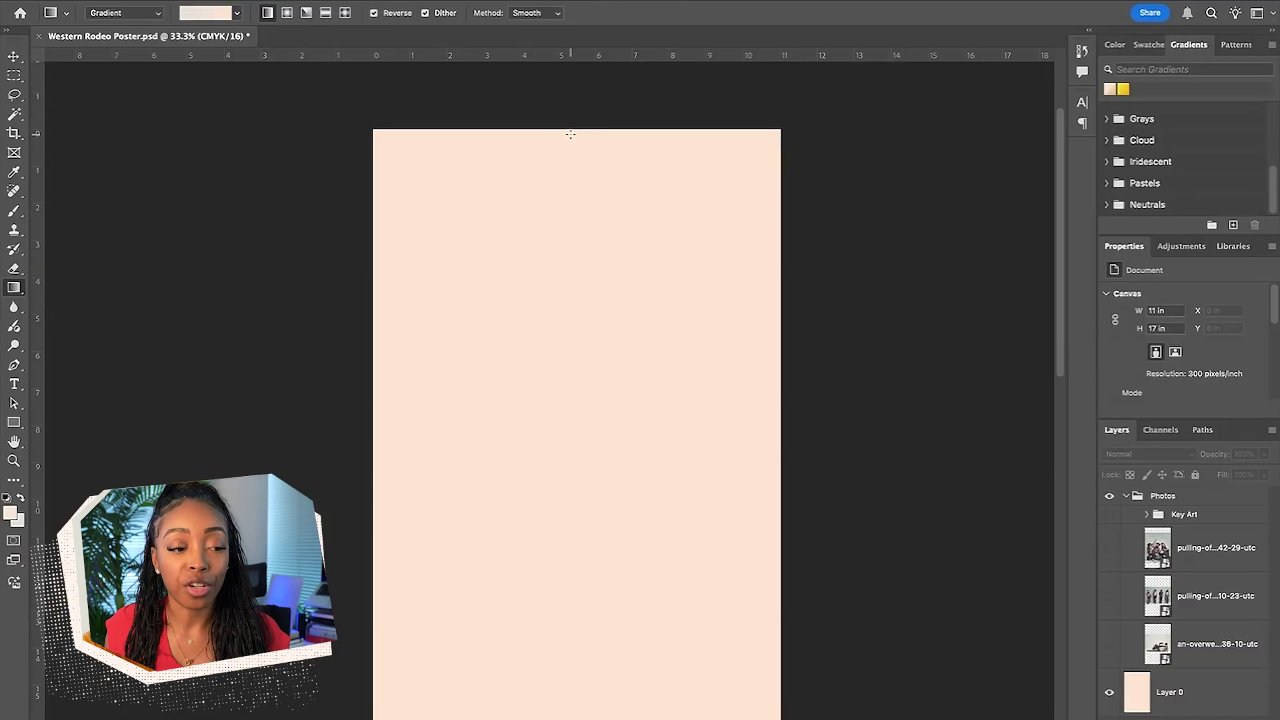
drag(572, 139, 574, 219)
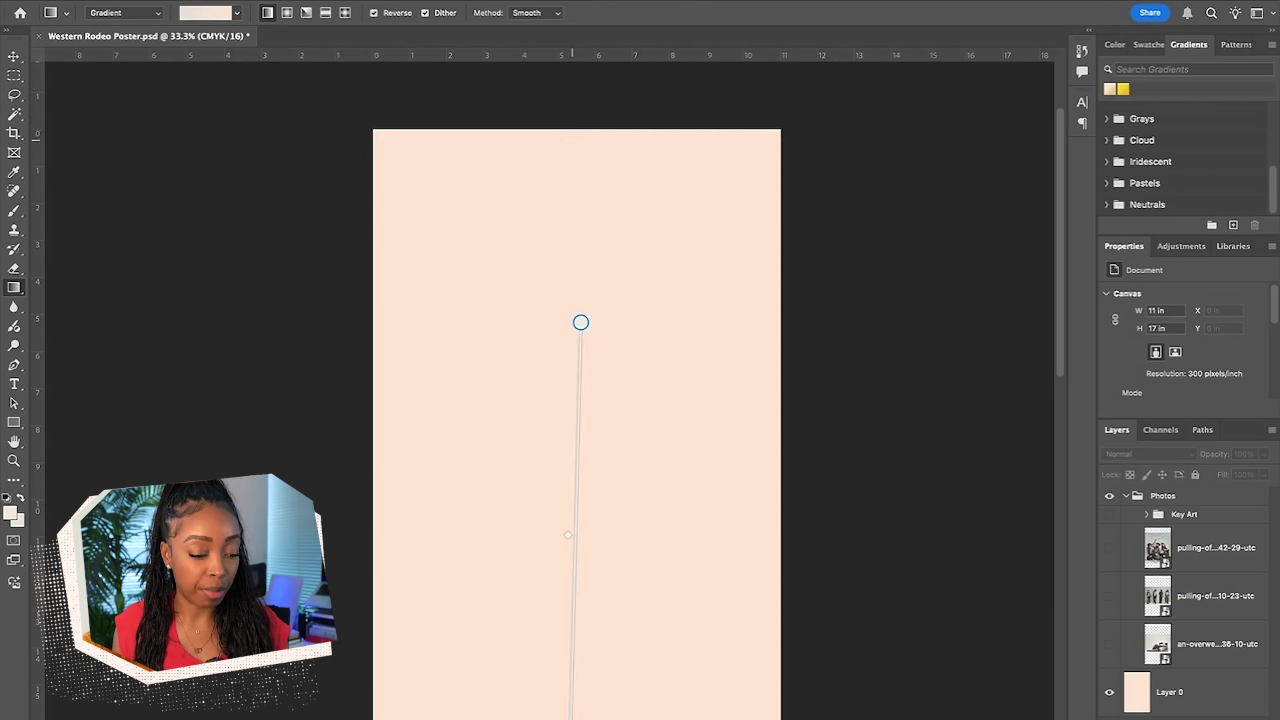
drag(581, 322, 573, 134)
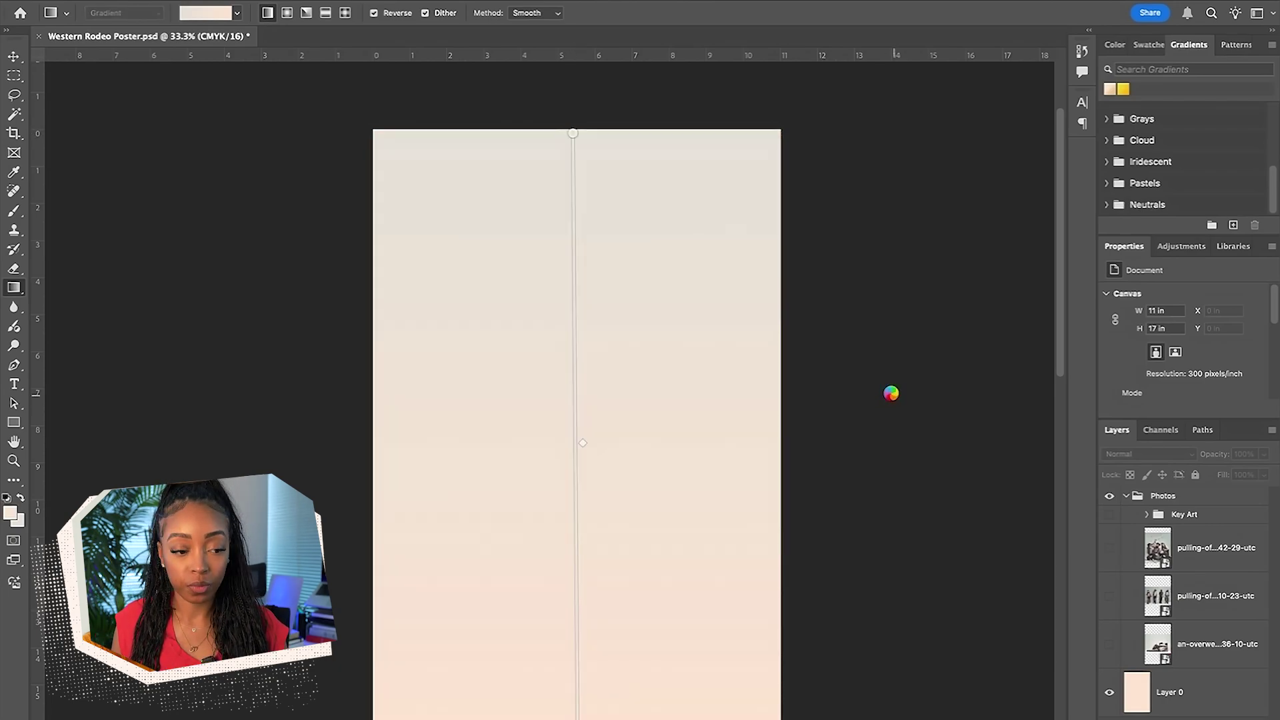
key(v)
scroll(891, 393, down, 1)
Set the gradient fill's color stop at location 100 to burnt orange #b2670f.
drag(1208, 418, 1214, 563)
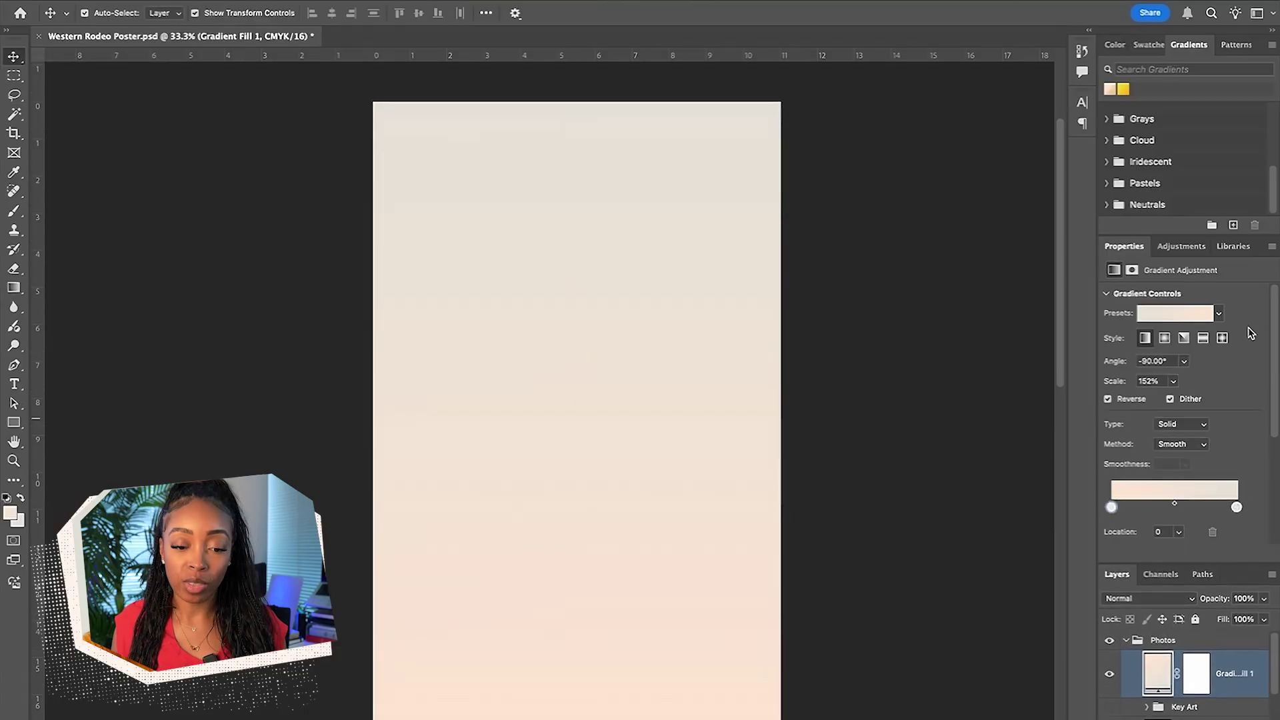
scroll(1123, 461, down, 3)
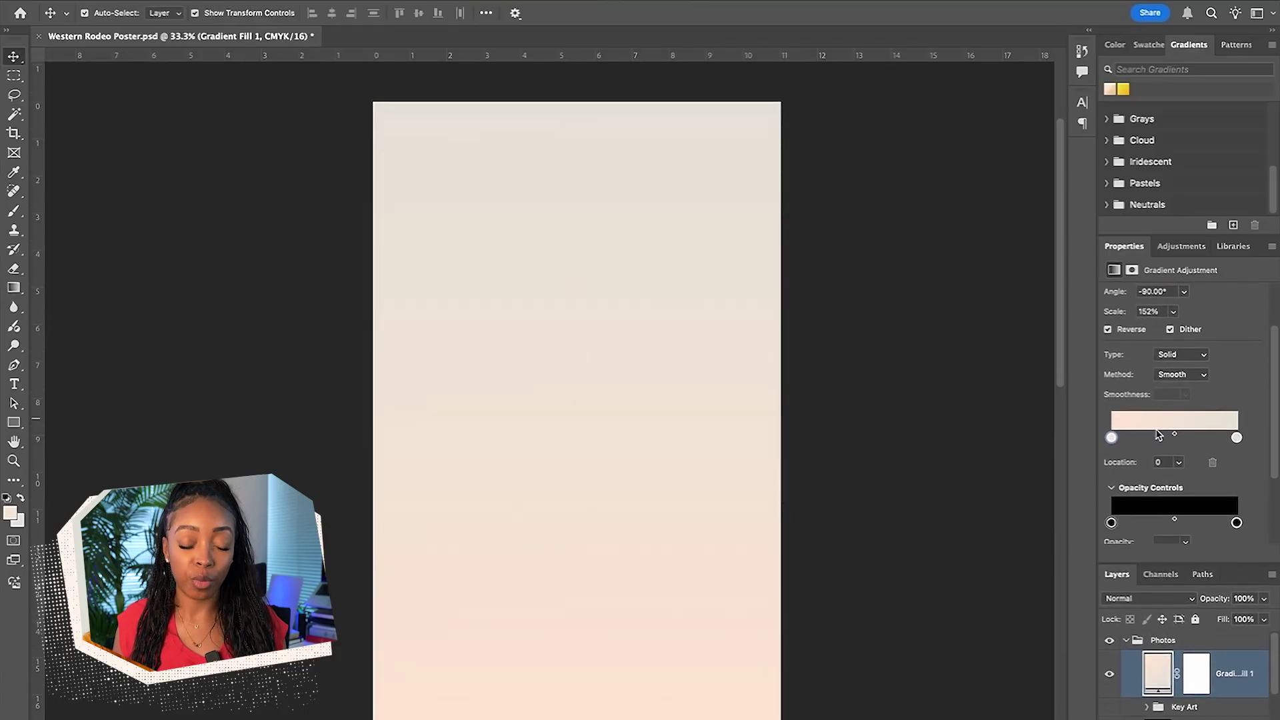
click(1236, 438)
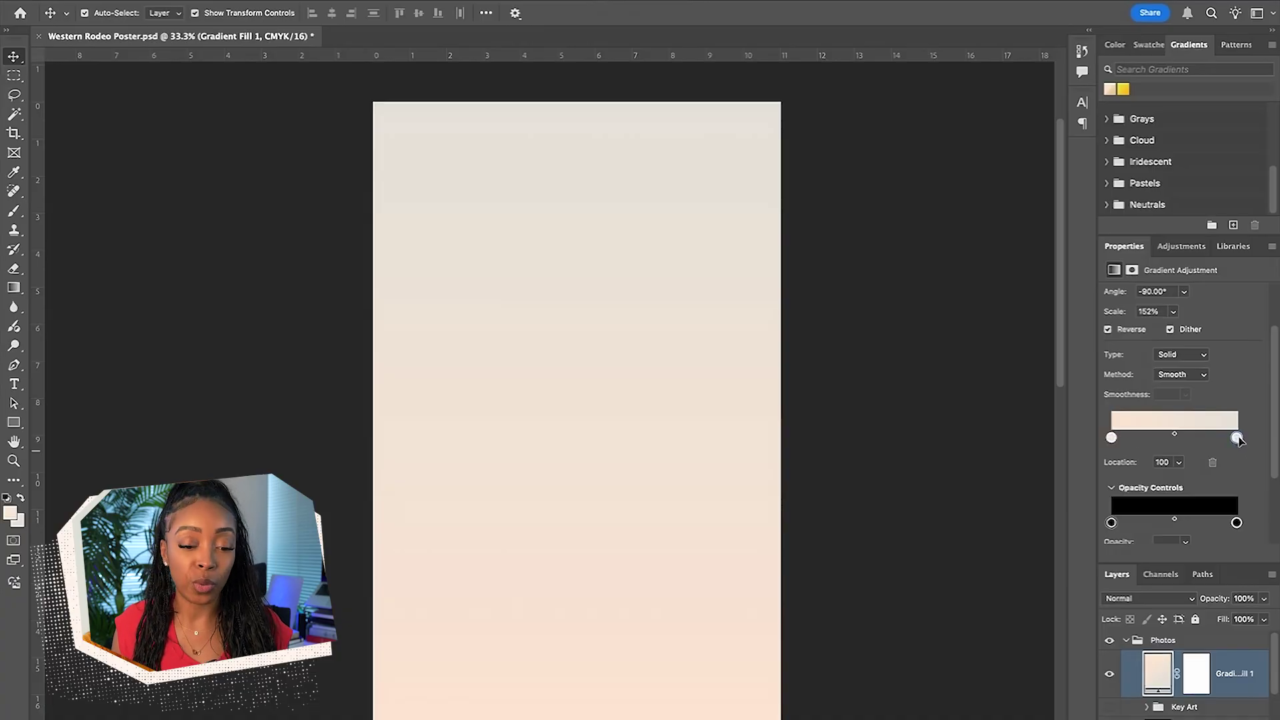
double_click(1237, 438)
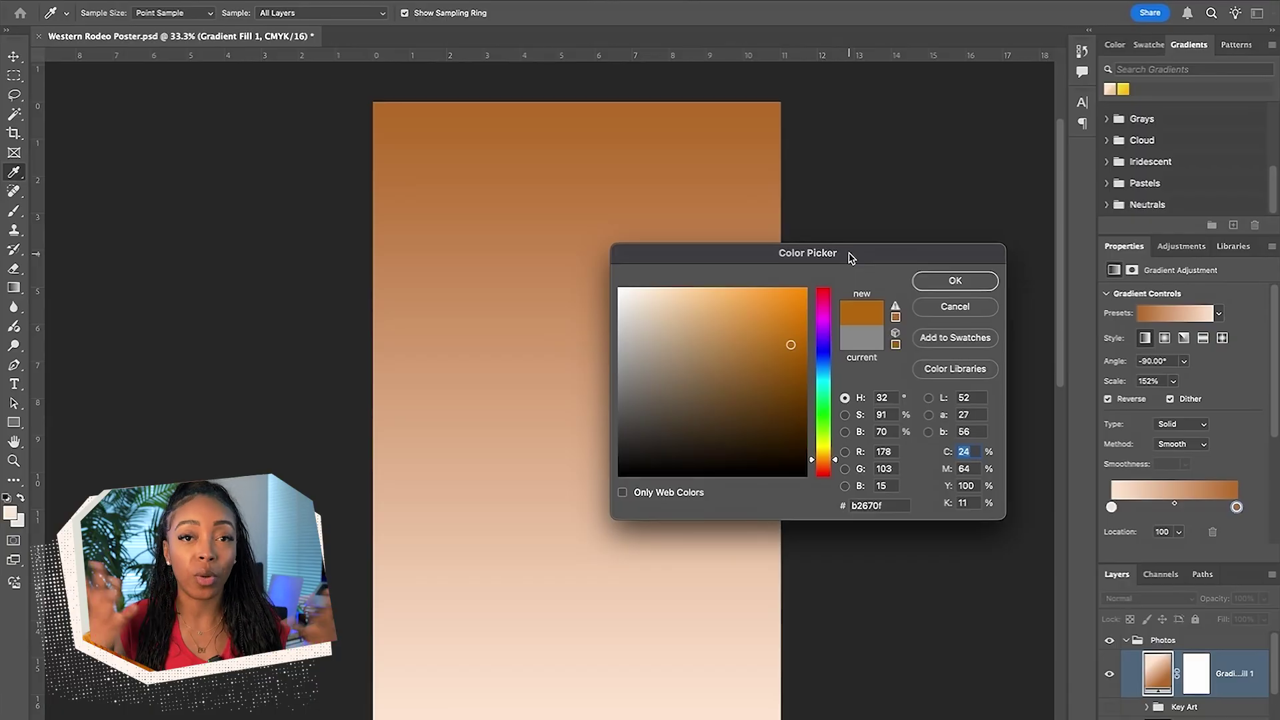
drag(851, 258, 857, 271)
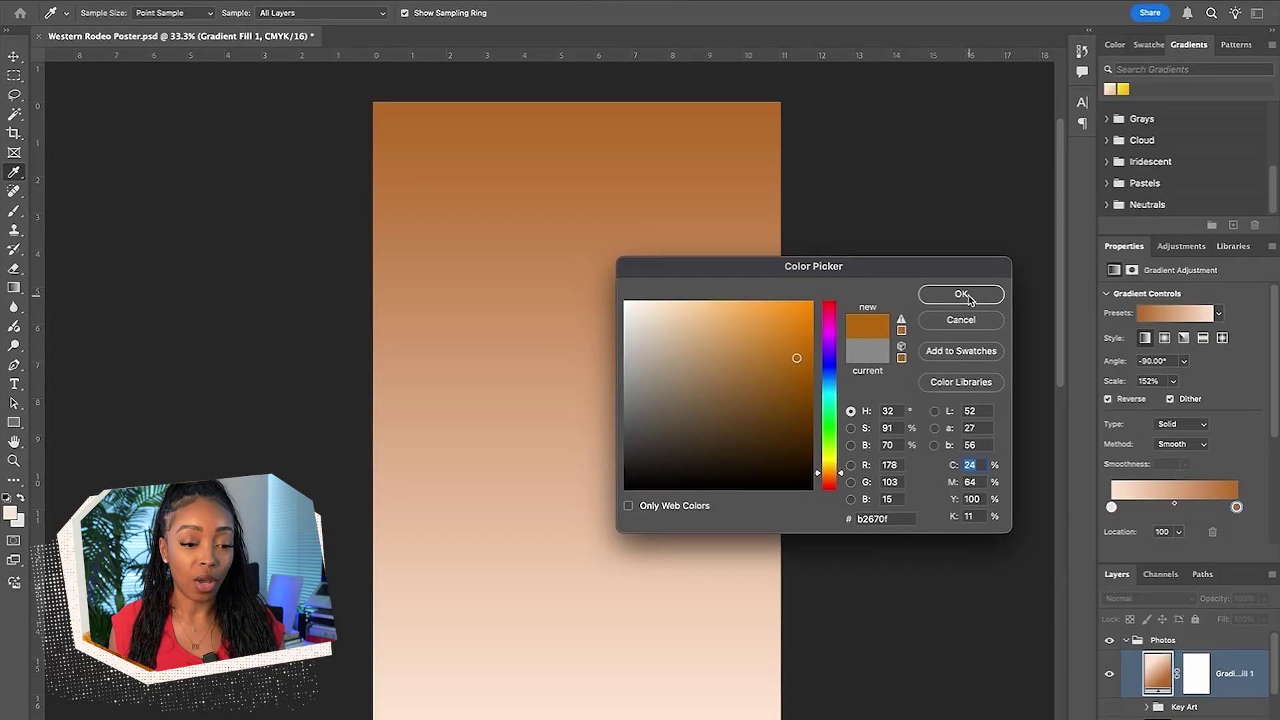
click(961, 294)
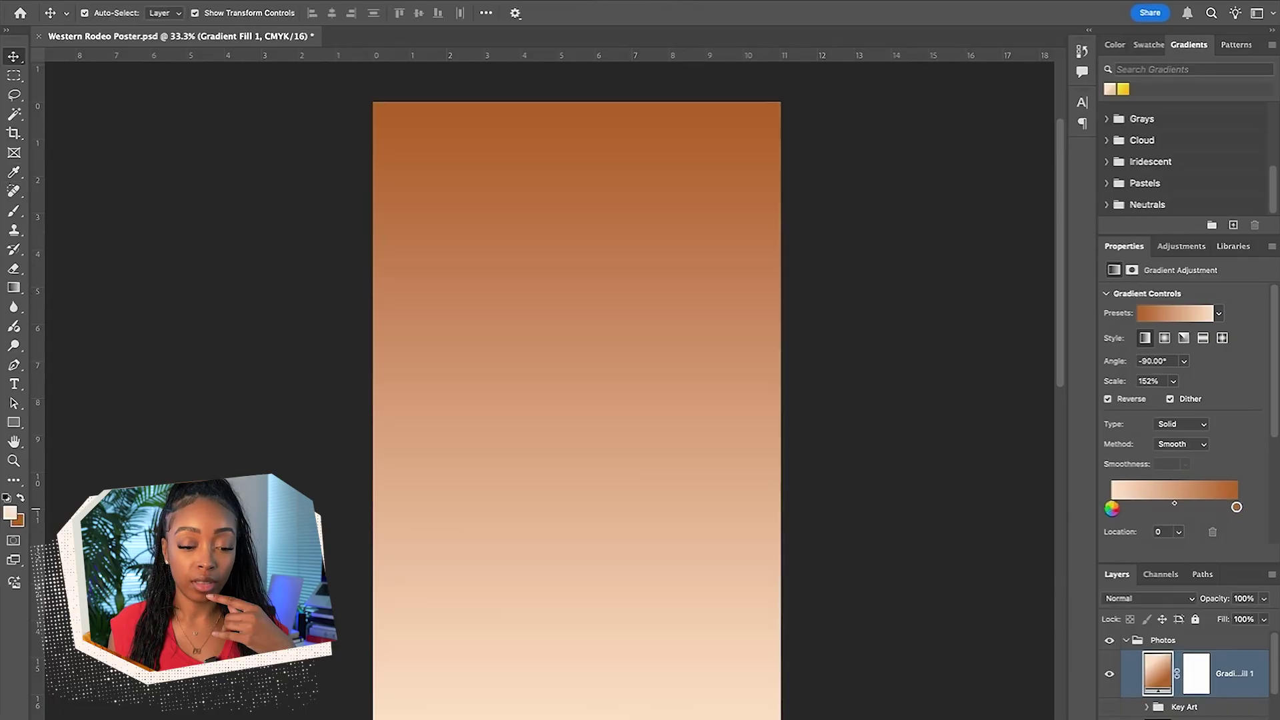
Set the gradient's color stop at location 0 to light peach #fee1c4.
double_click(1111, 507)
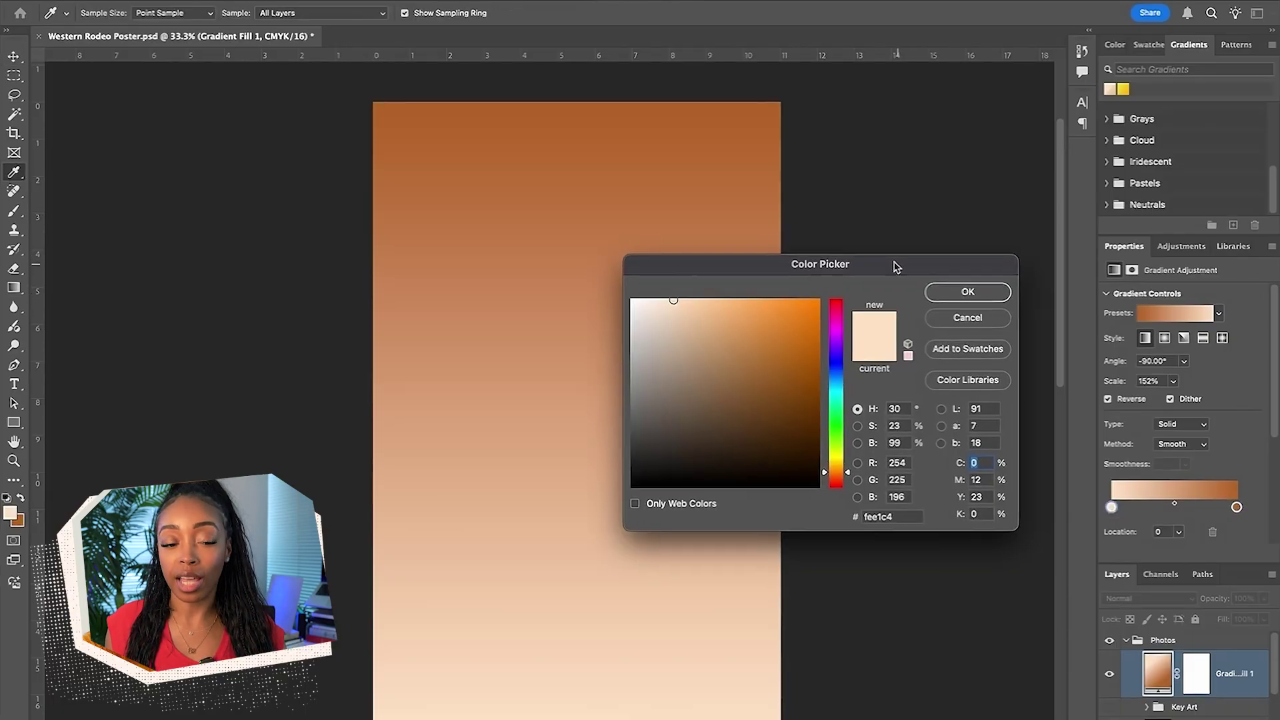
drag(894, 266, 866, 251)
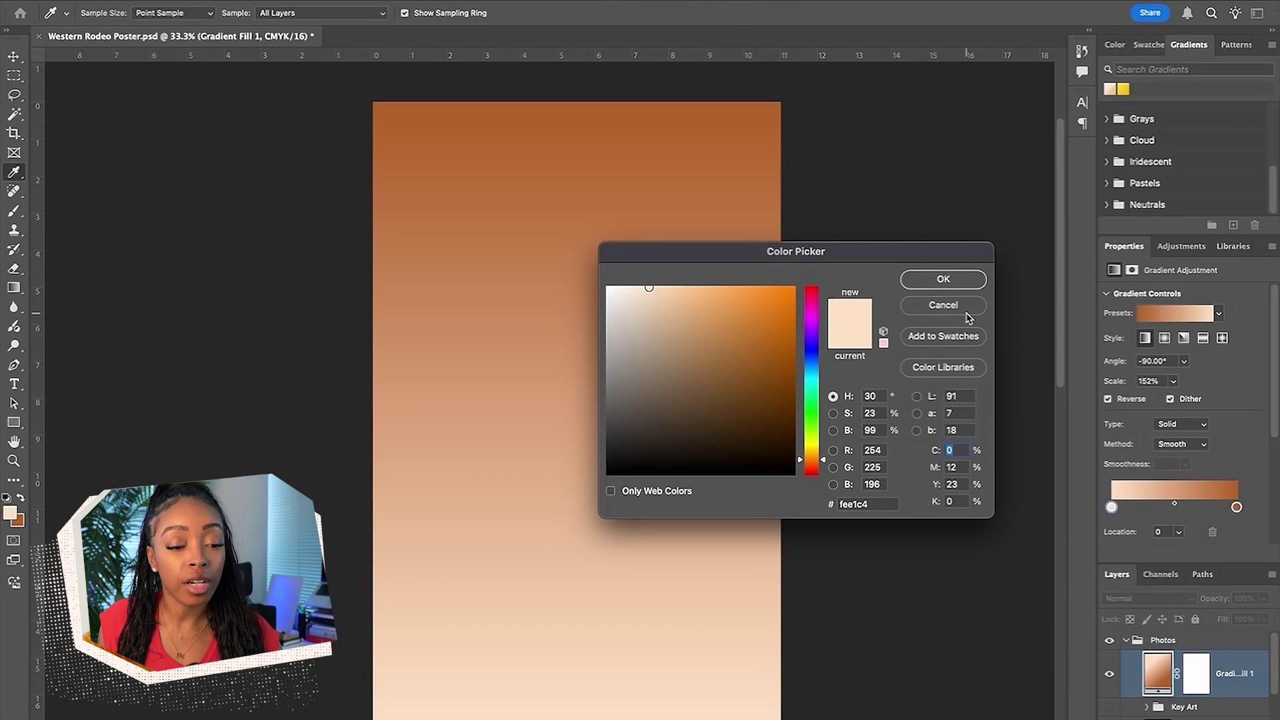
click(909, 276)
click(1218, 313)
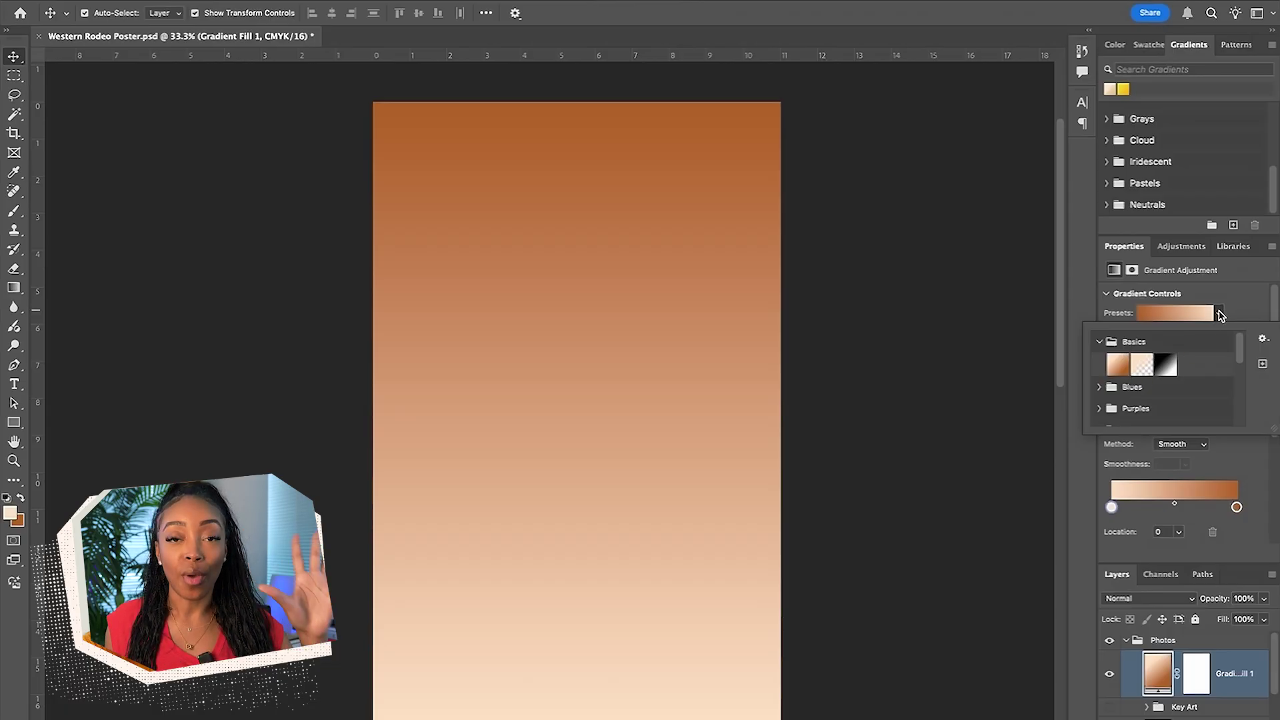
click(1219, 315)
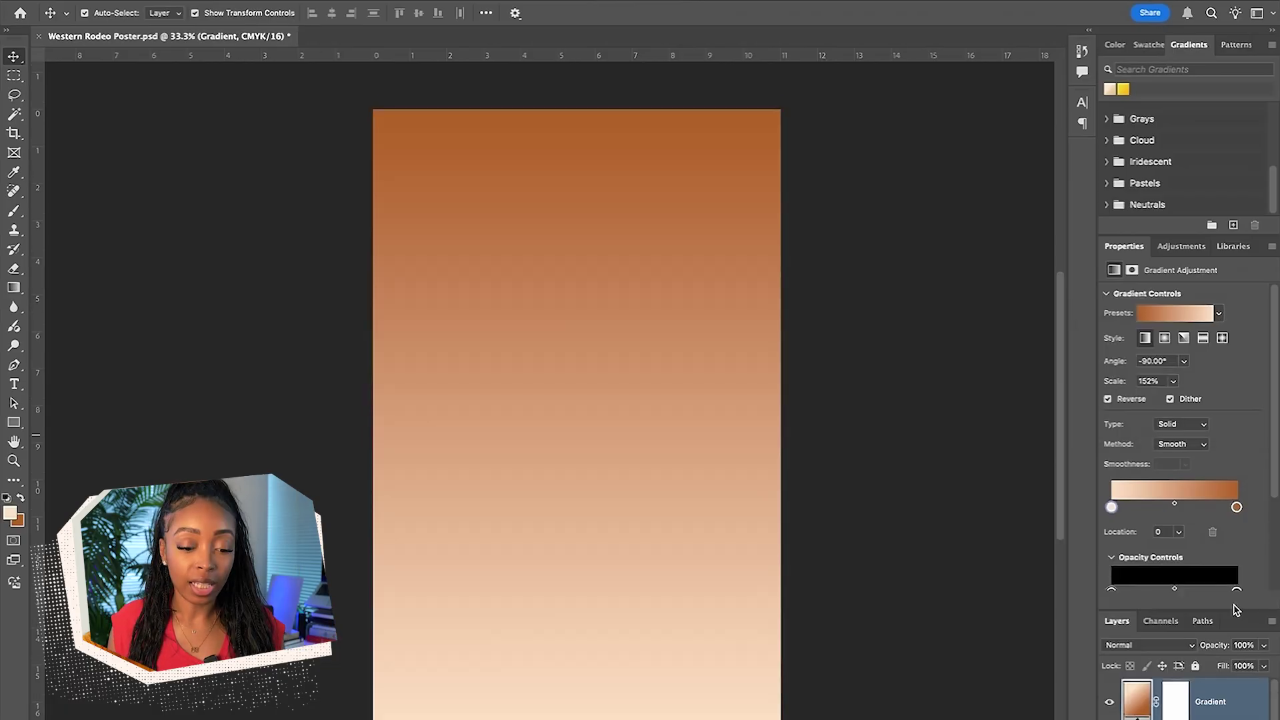
Convert the Gradient layer into a smart object.
drag(1234, 608, 1199, 415)
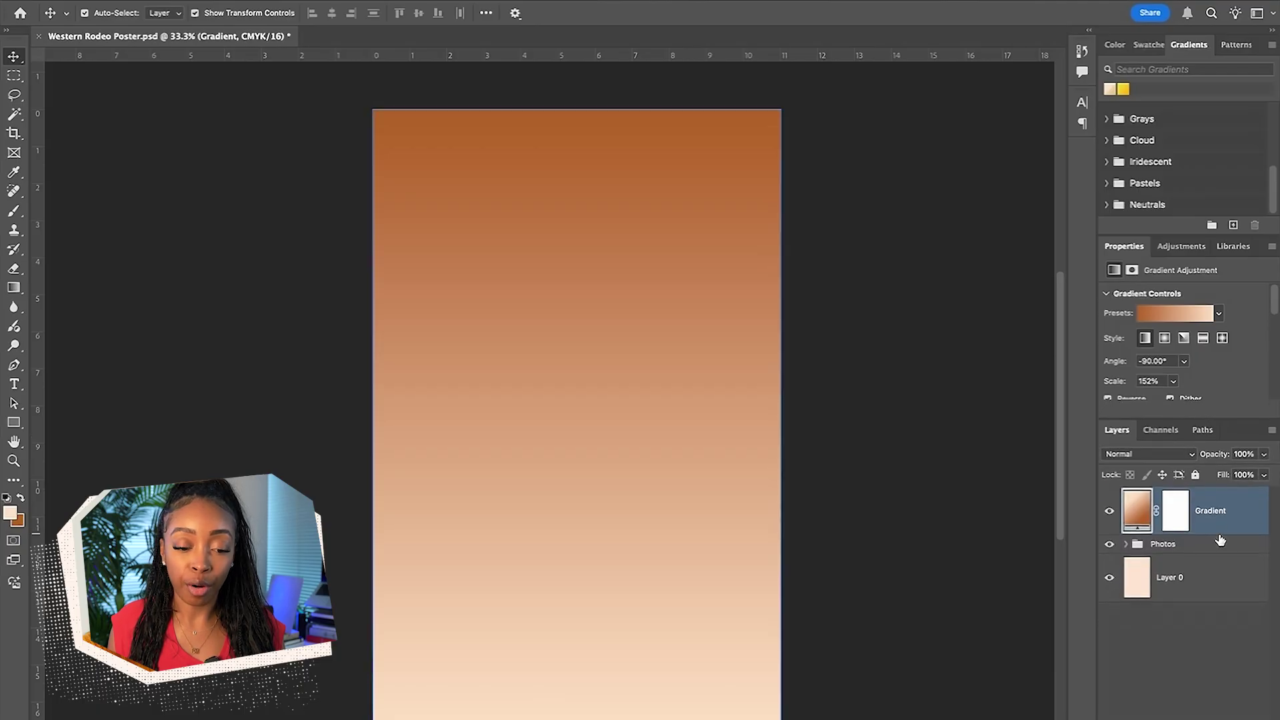
right_click(1243, 516)
click(1117, 658)
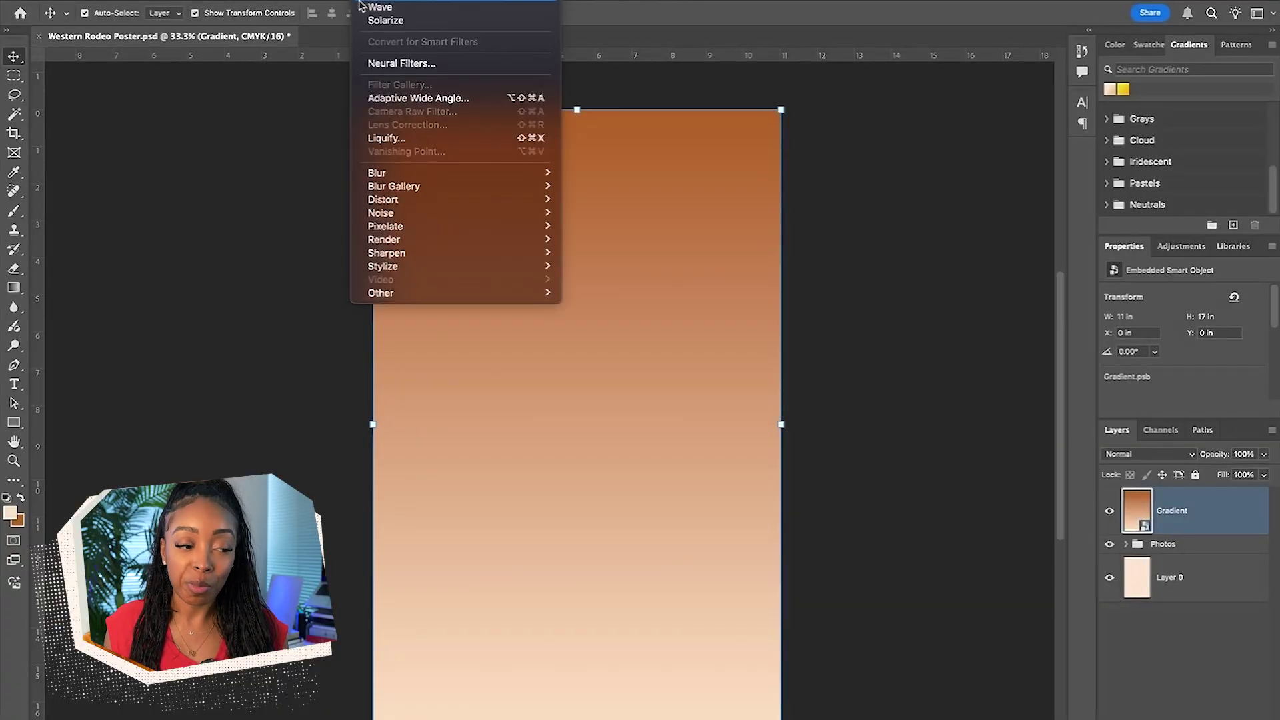
Apply a Square Wave filter to the Gradient layer with 698 generators, wavelength 120–121, amplitude 1–999, 100% scale and Repeat Edge Pixels.
mouse_move(408, 200)
click(623, 294)
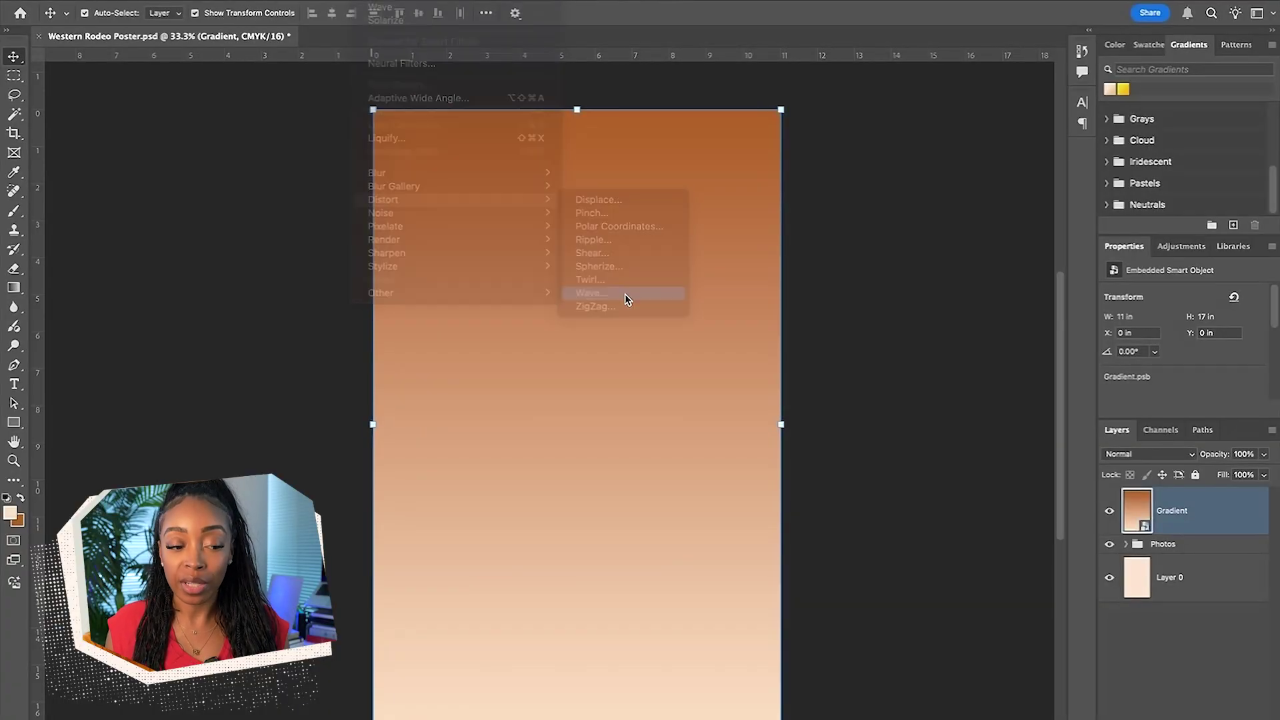
drag(898, 254, 858, 215)
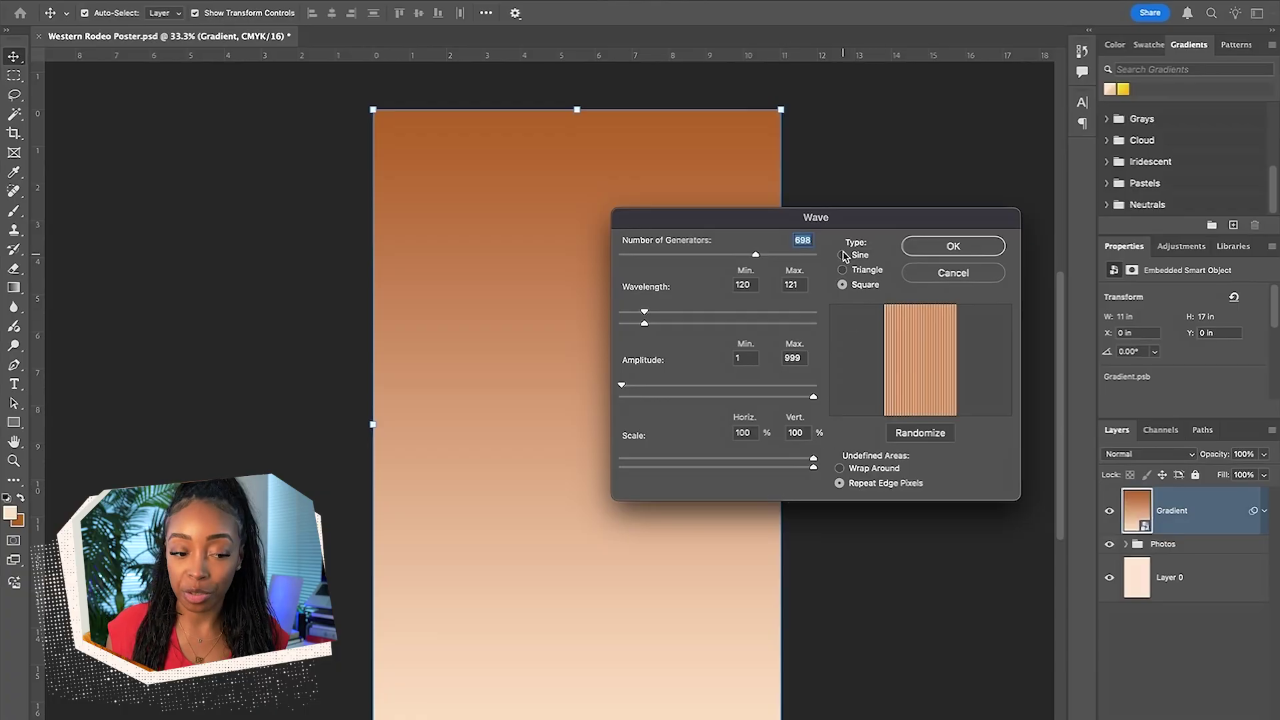
click(954, 246)
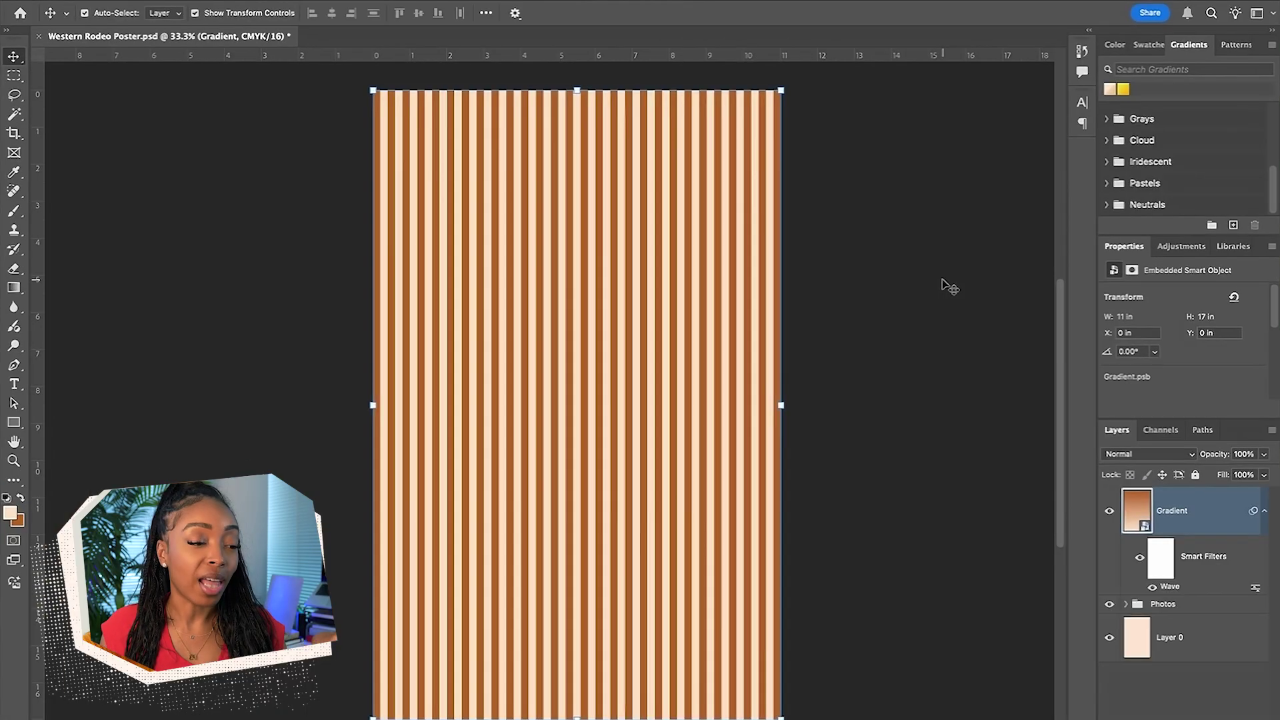
Apply the Polar Coordinates filter to the striped Gradient layer with Rectangular to Polar to turn the stripes into a sunburst.
click(390, 1)
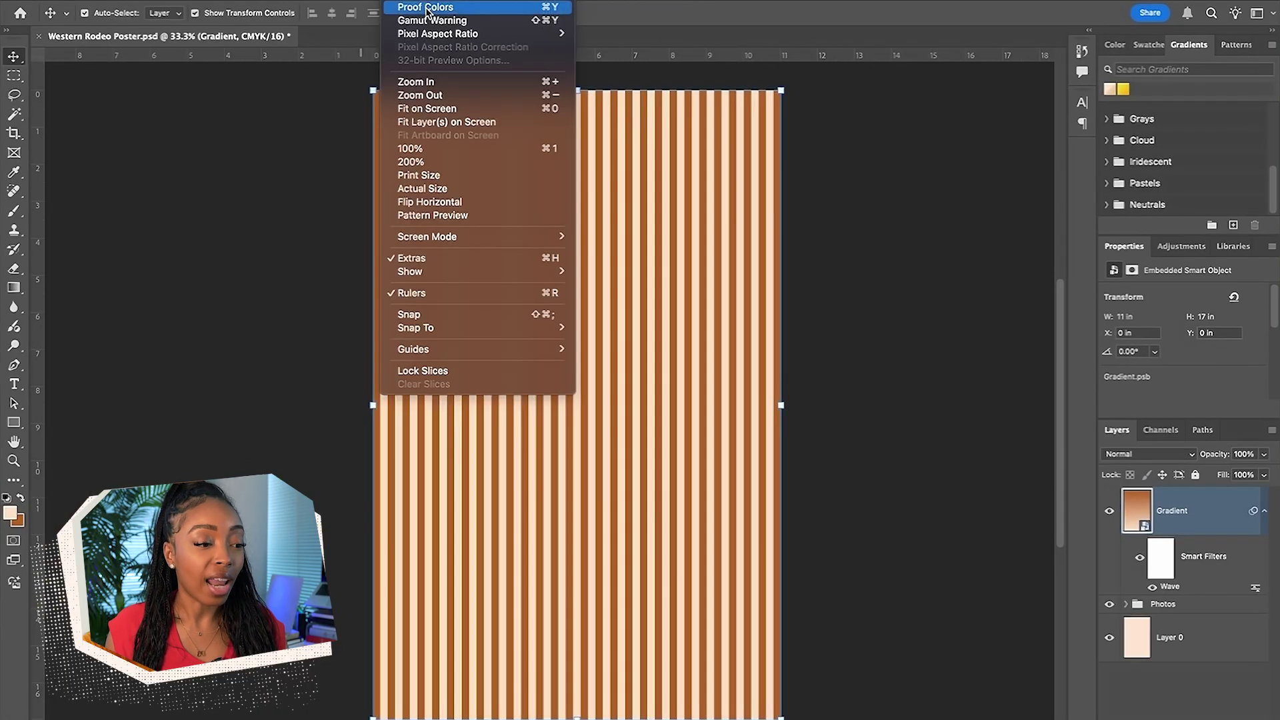
mouse_move(365, 1)
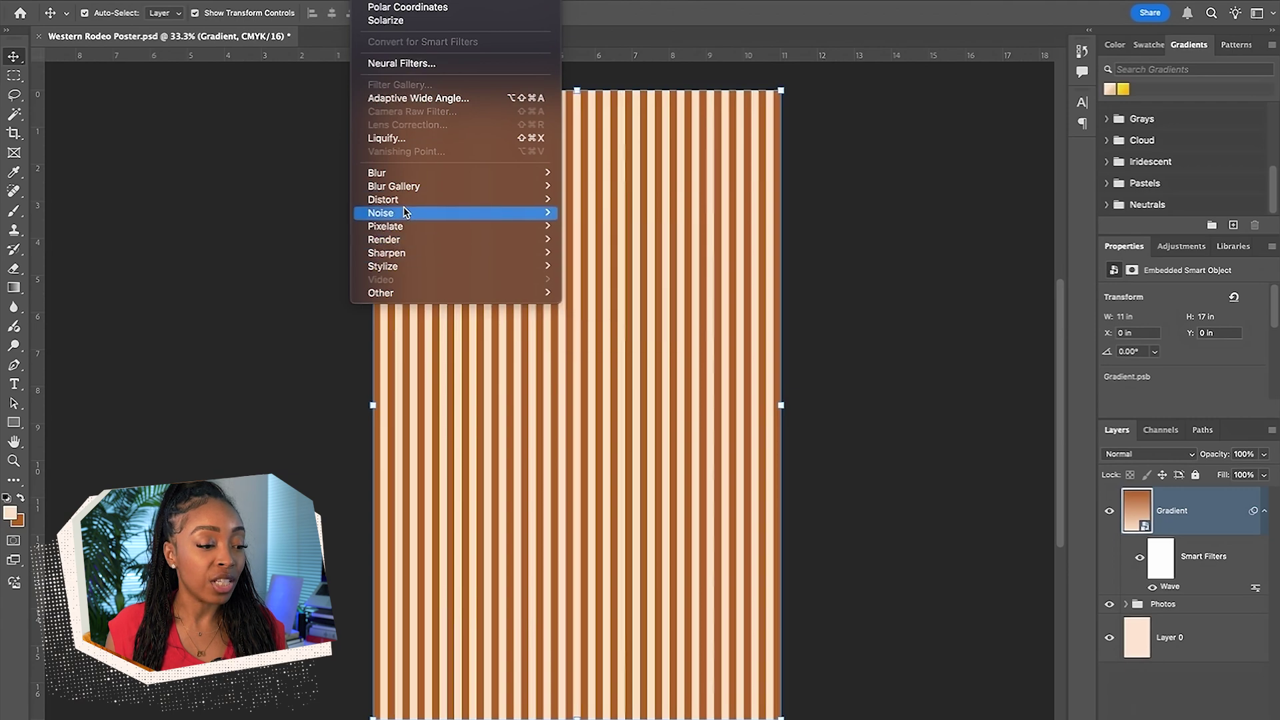
mouse_move(399, 200)
click(619, 226)
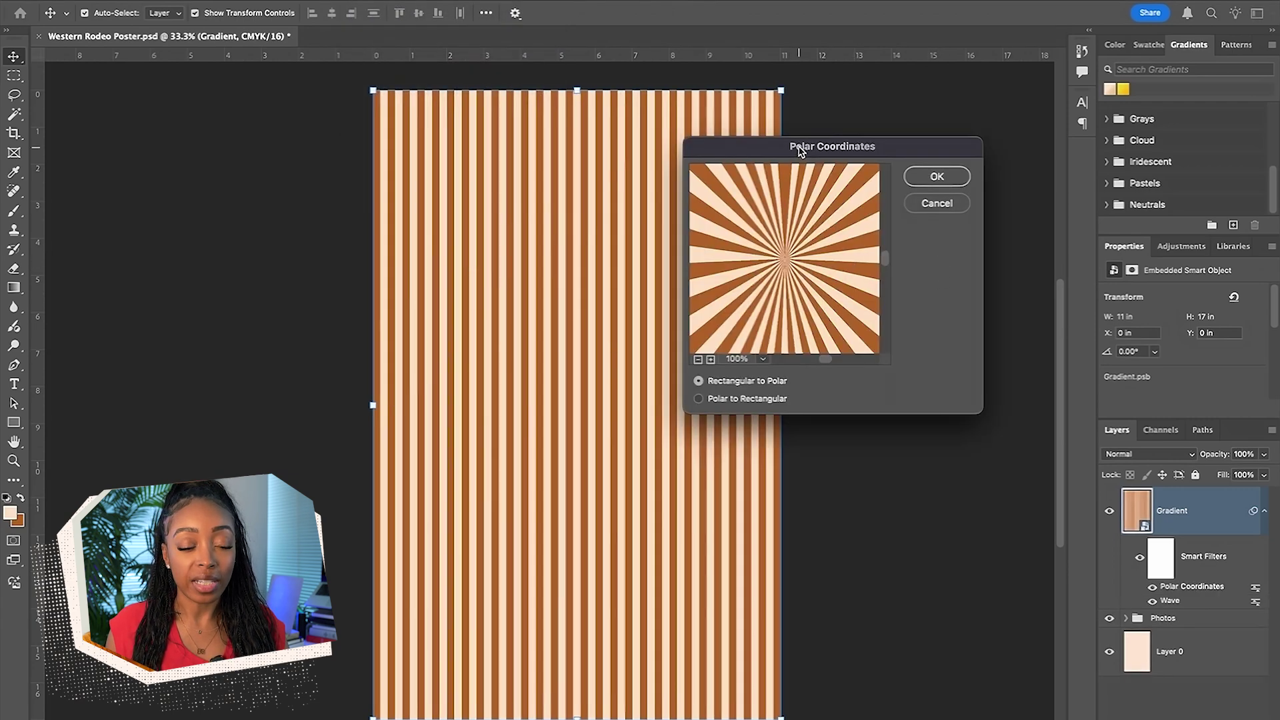
drag(800, 152, 851, 168)
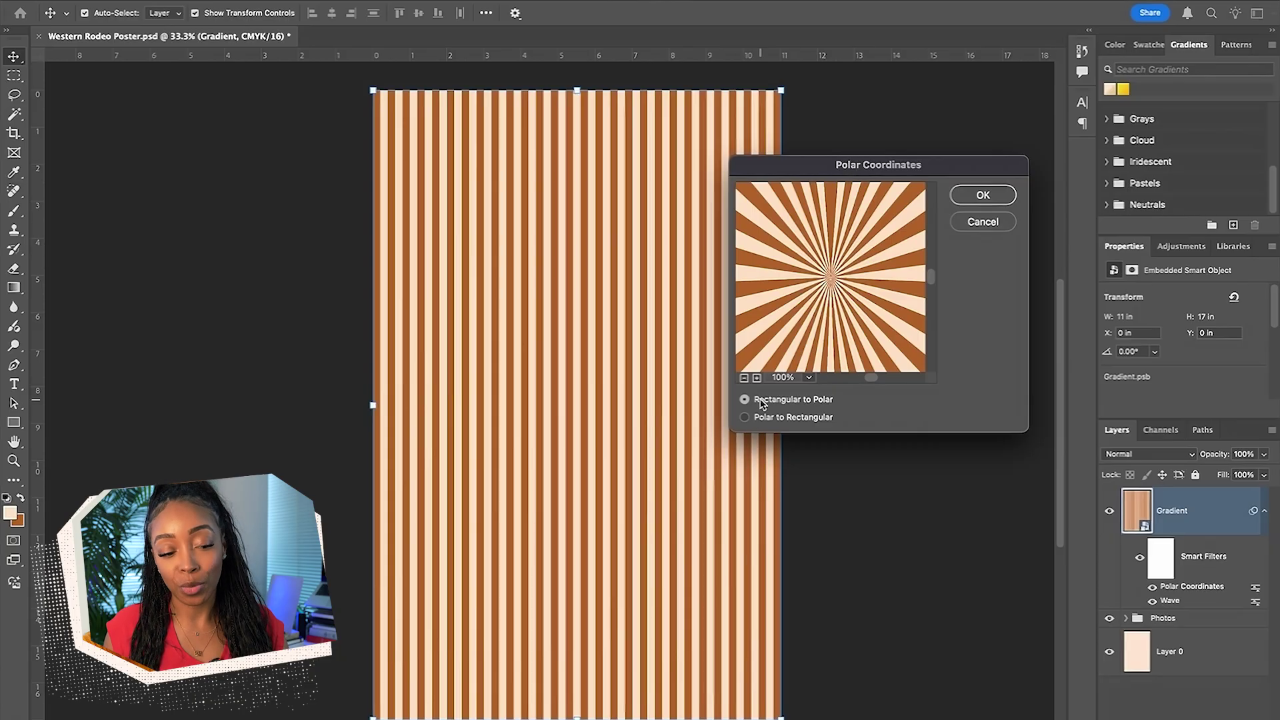
click(983, 195)
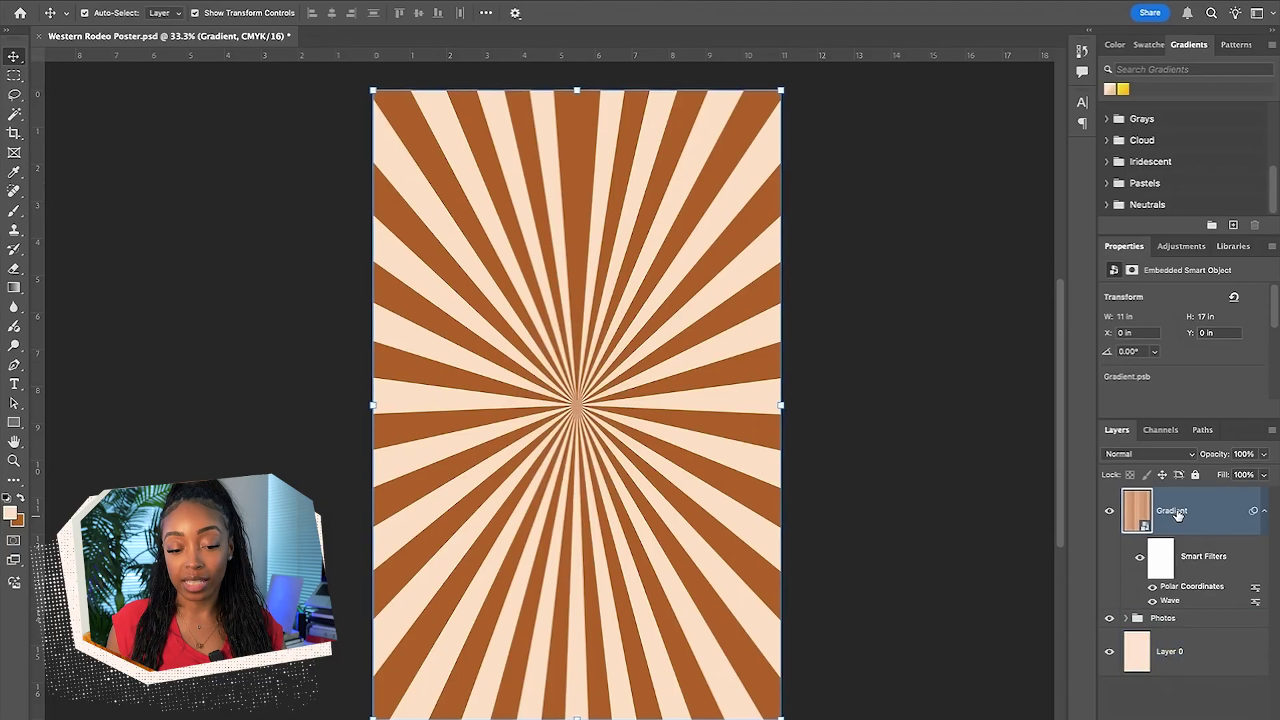
Place the Gradient layer beneath the Photos group and make the Key Art group of cowgirls visible.
drag(1185, 511, 1140, 620)
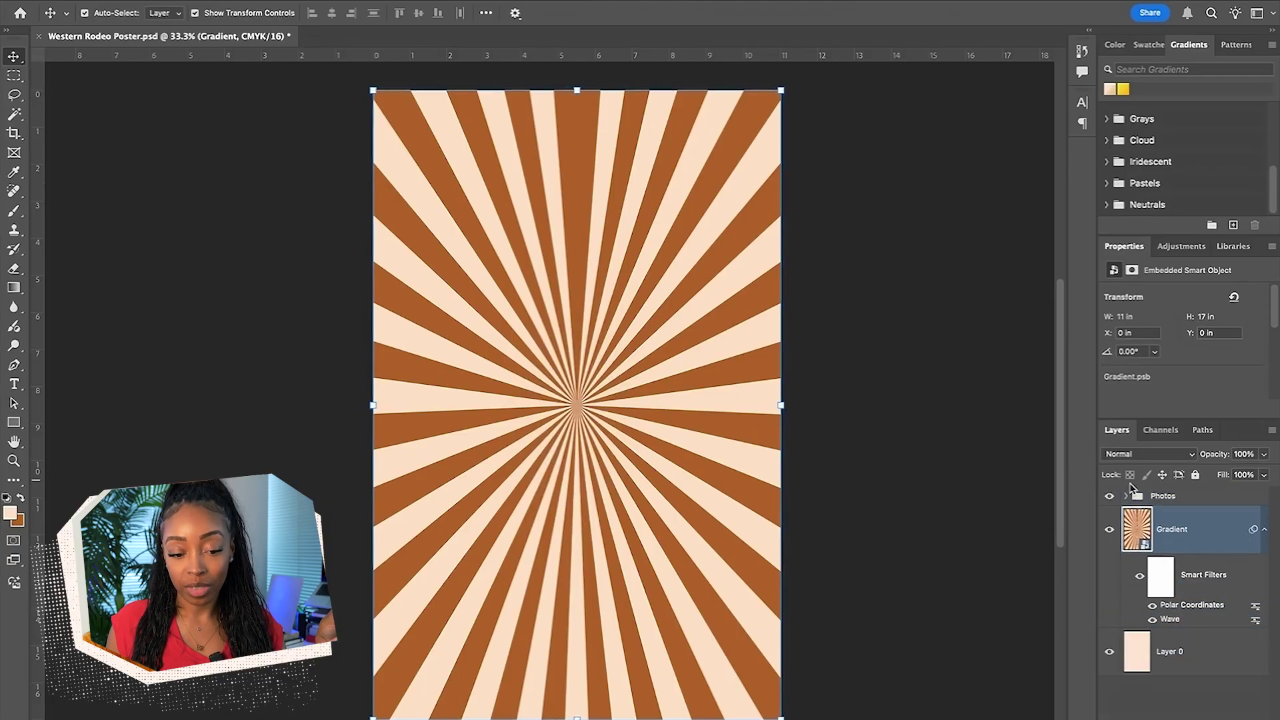
click(1126, 496)
click(1110, 515)
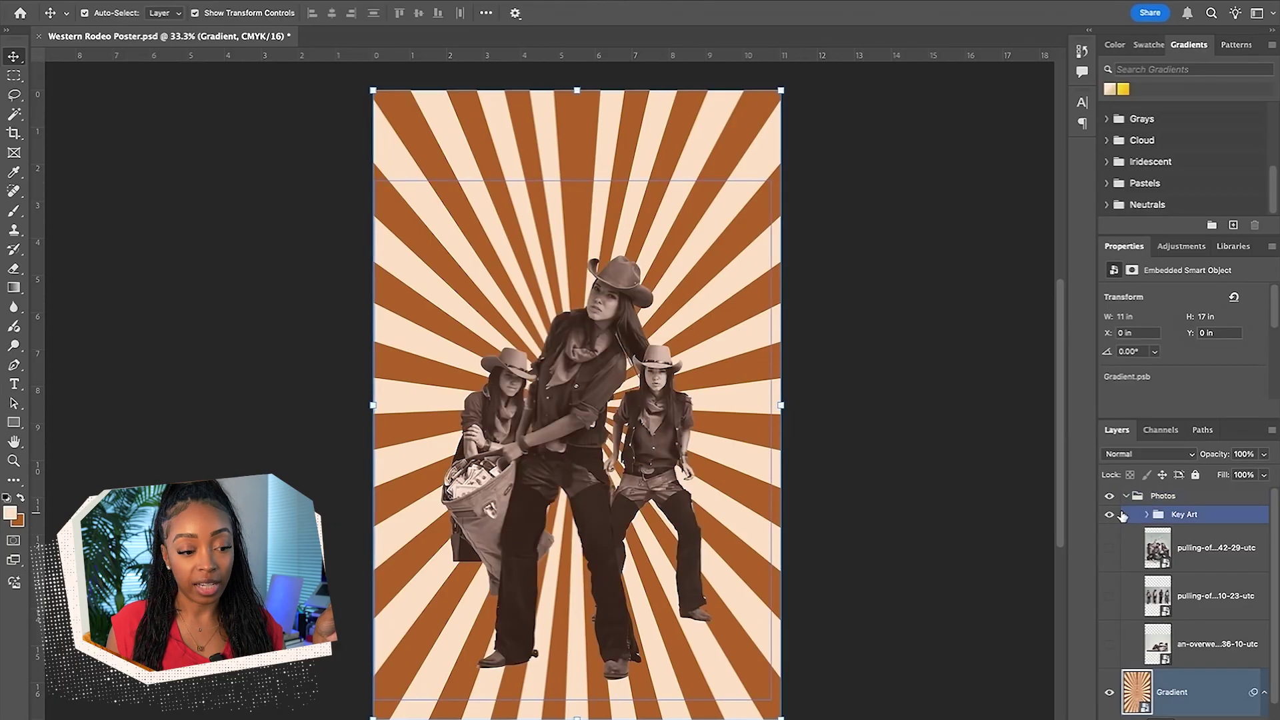
click(1126, 504)
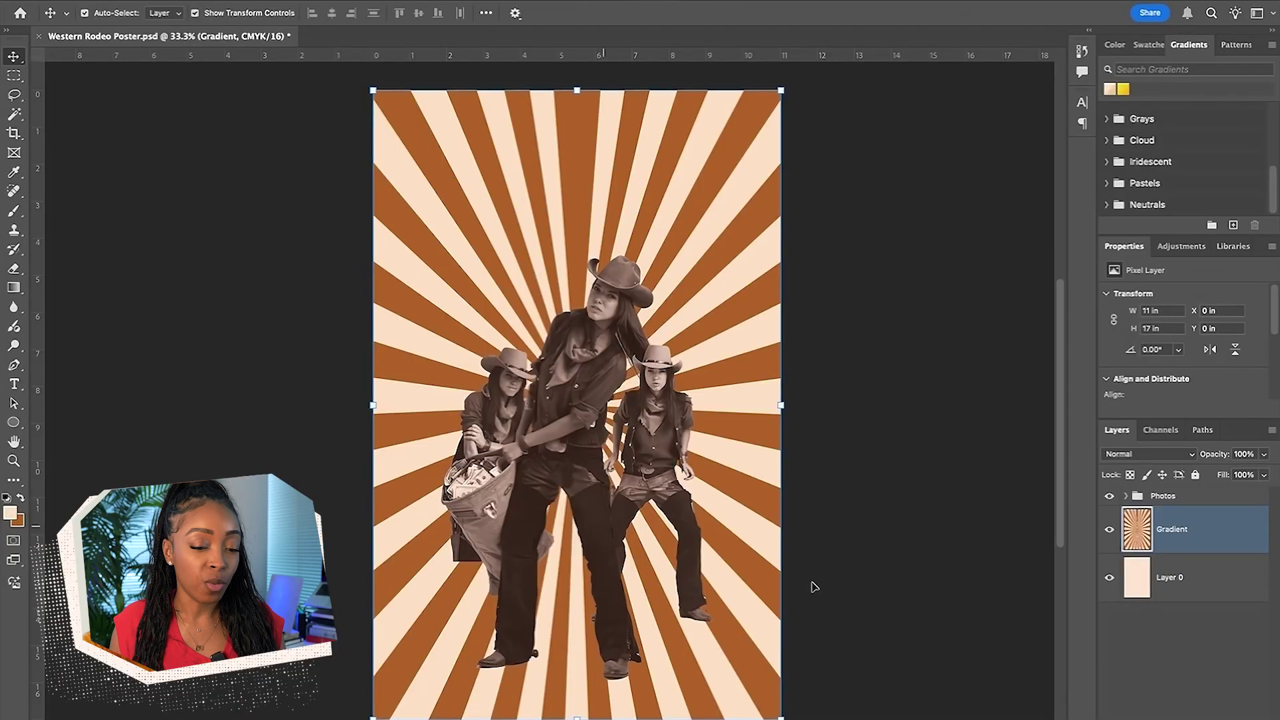
Rename the Gradient layer as Sunburst.
right_click(1161, 534)
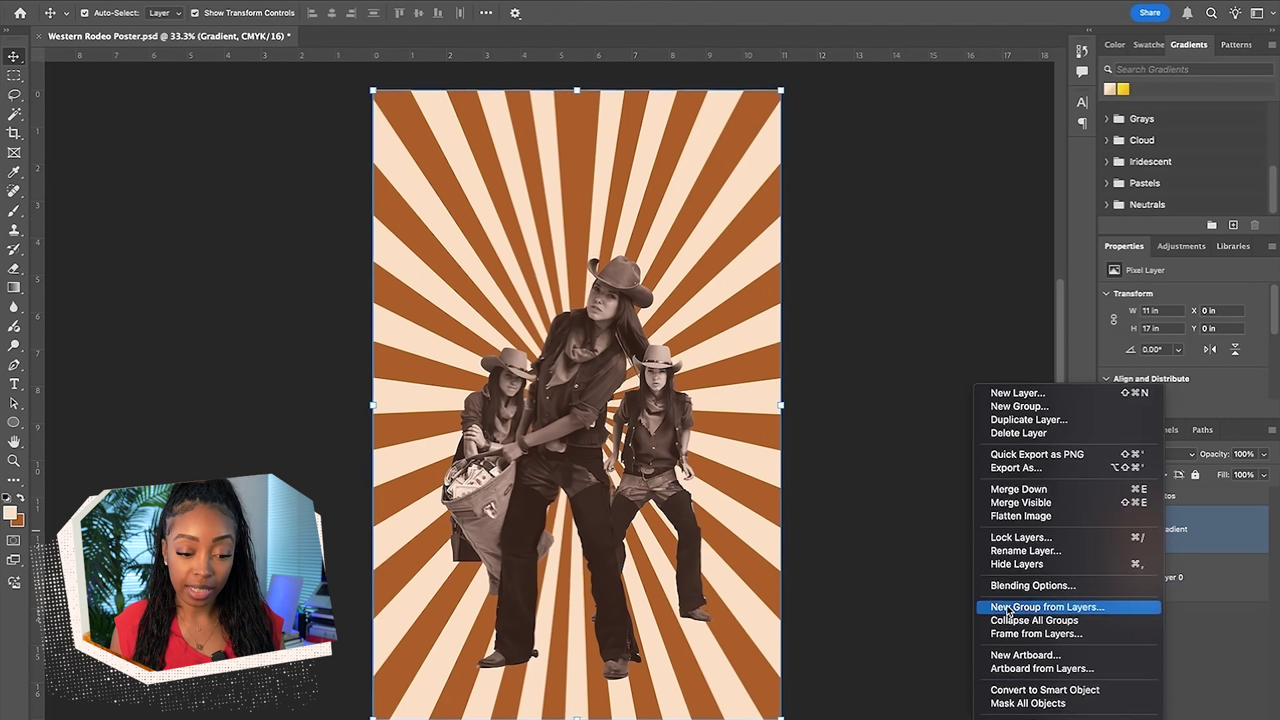
click(1026, 550)
text(Sunburst)
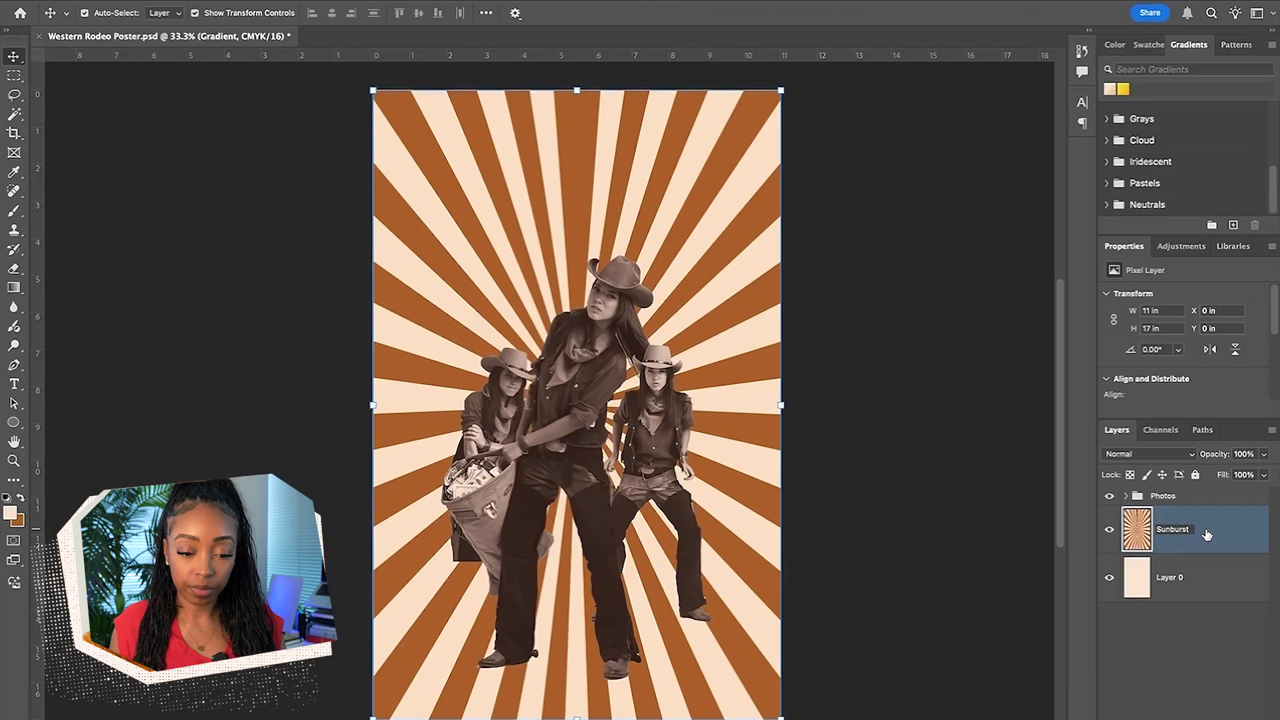
key(Return)
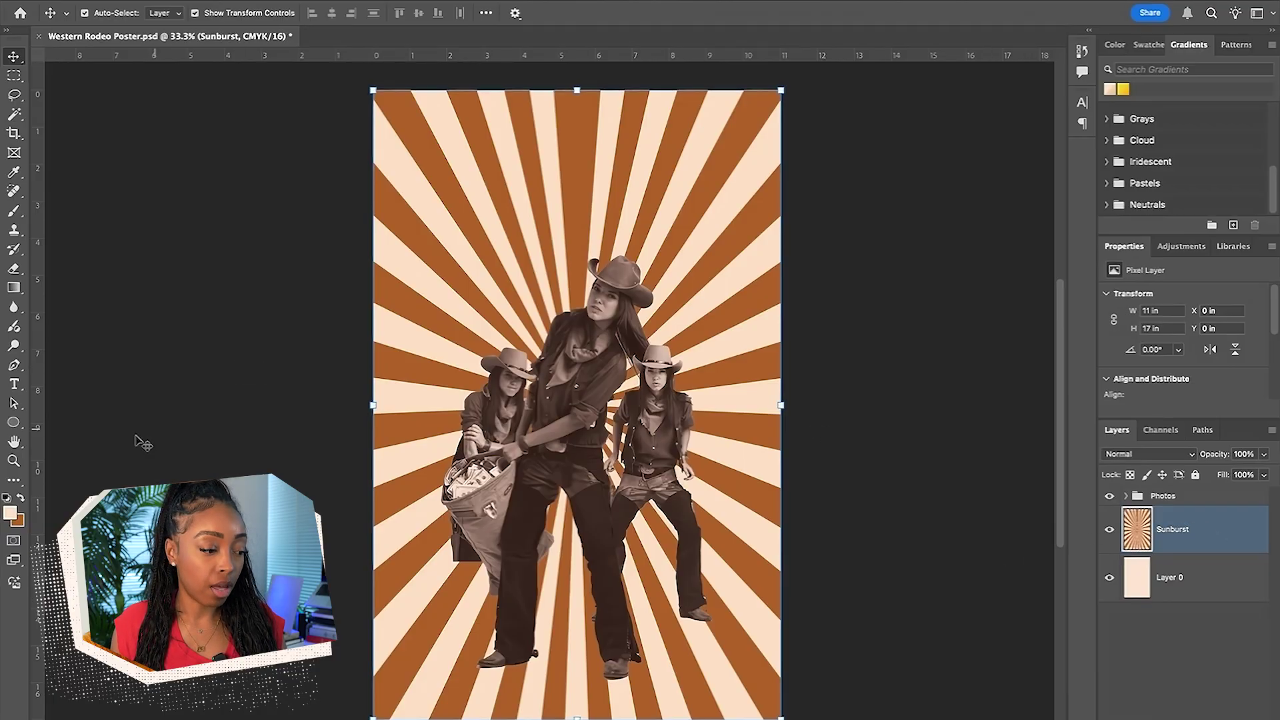
Draw a light peach circle about 9.22 in across without a stroke and centre it horizontally on the poster behind the cowgirls.
click(14, 422)
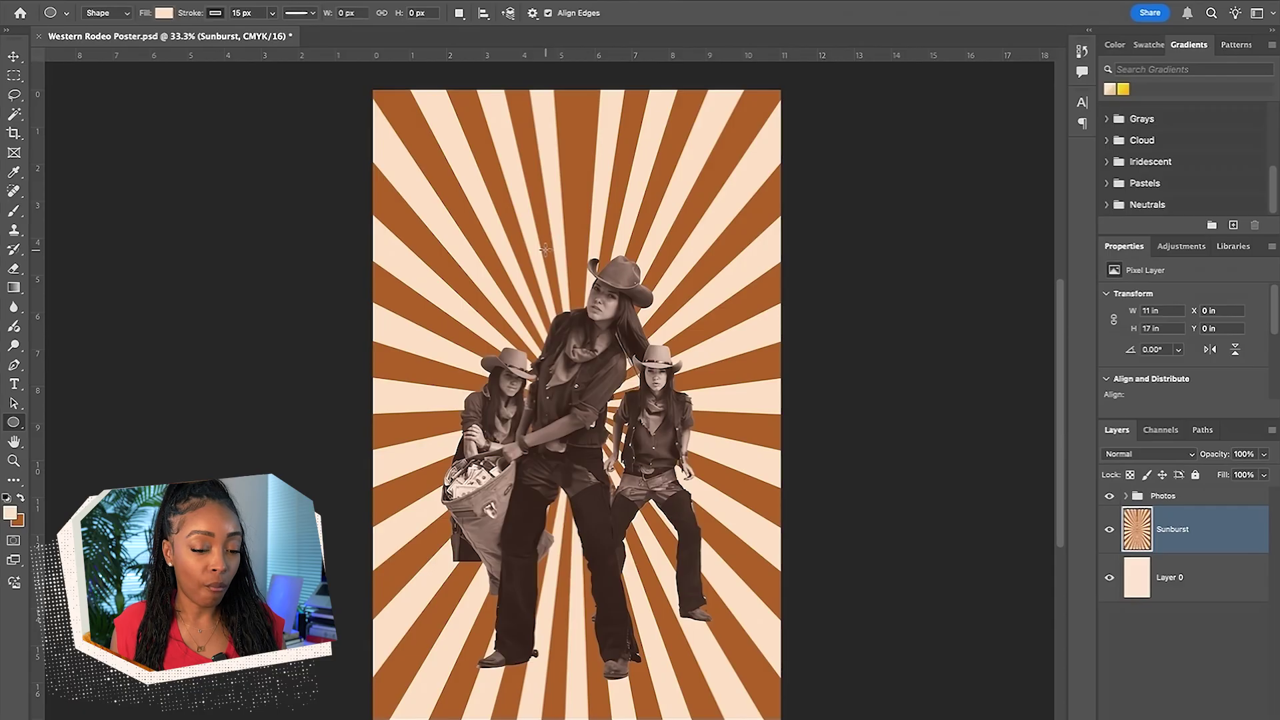
drag(443, 182, 783, 580)
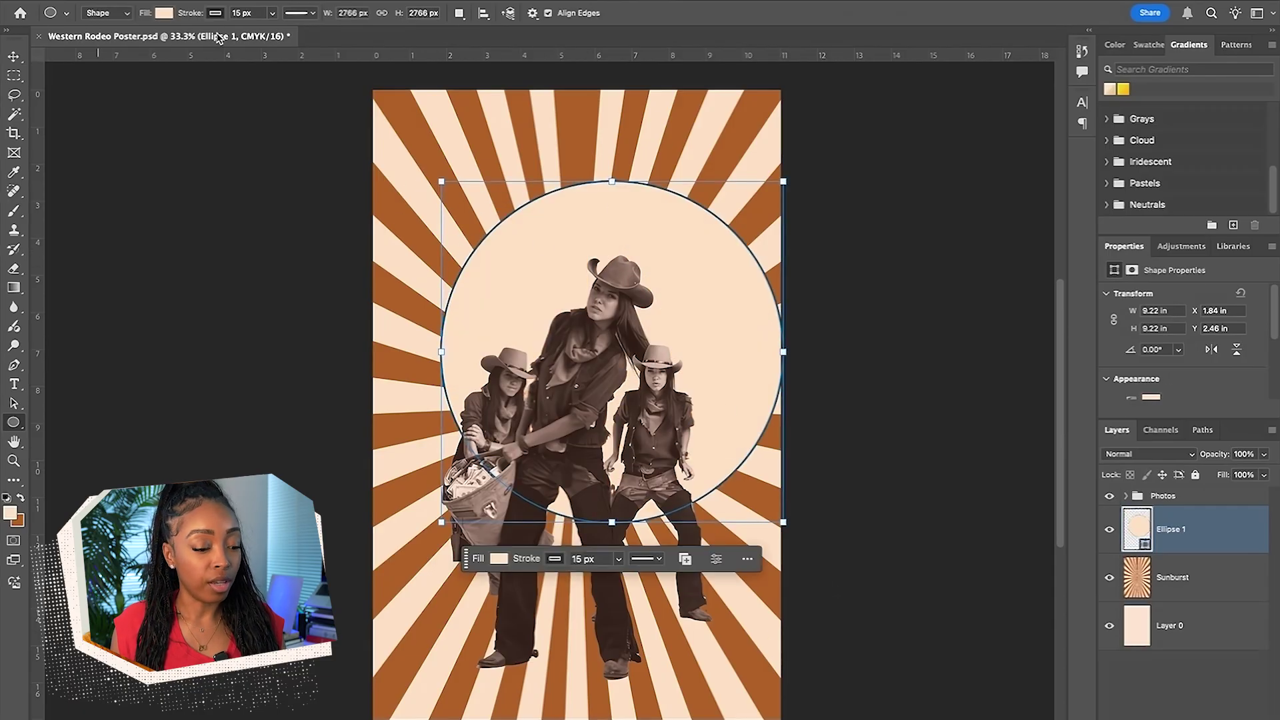
click(554, 557)
click(485, 529)
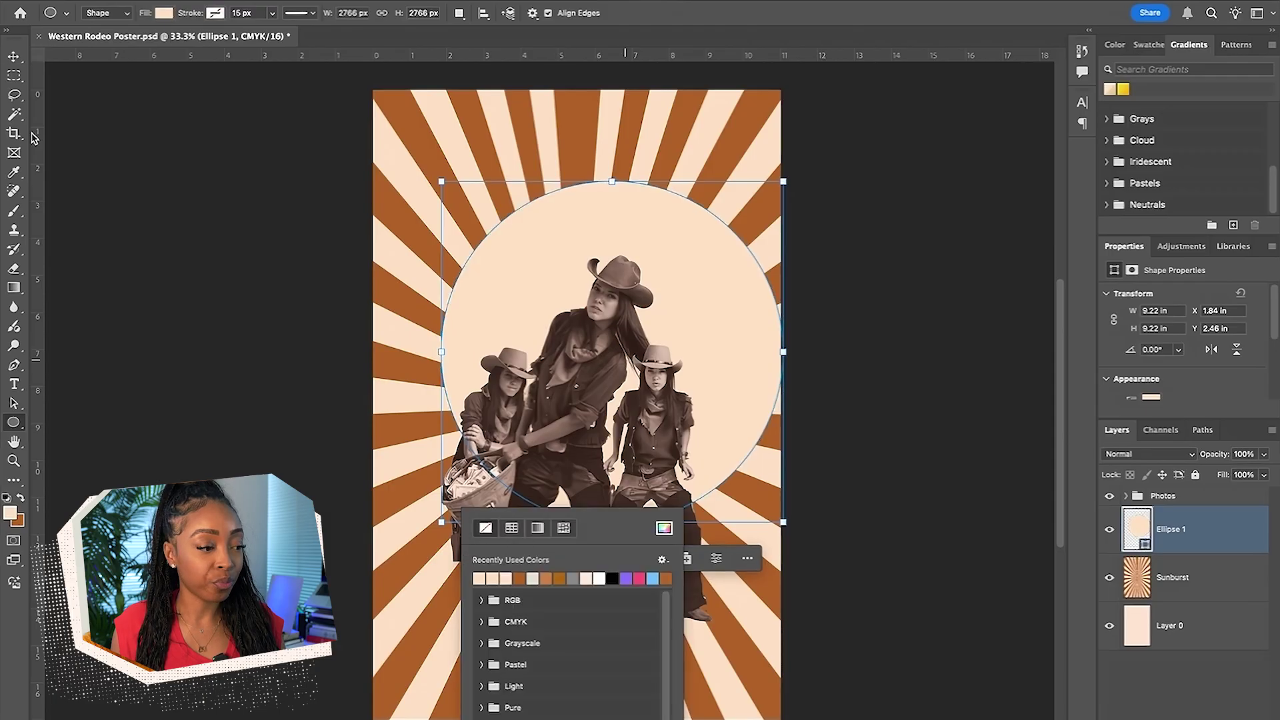
click(15, 60)
drag(731, 321, 697, 339)
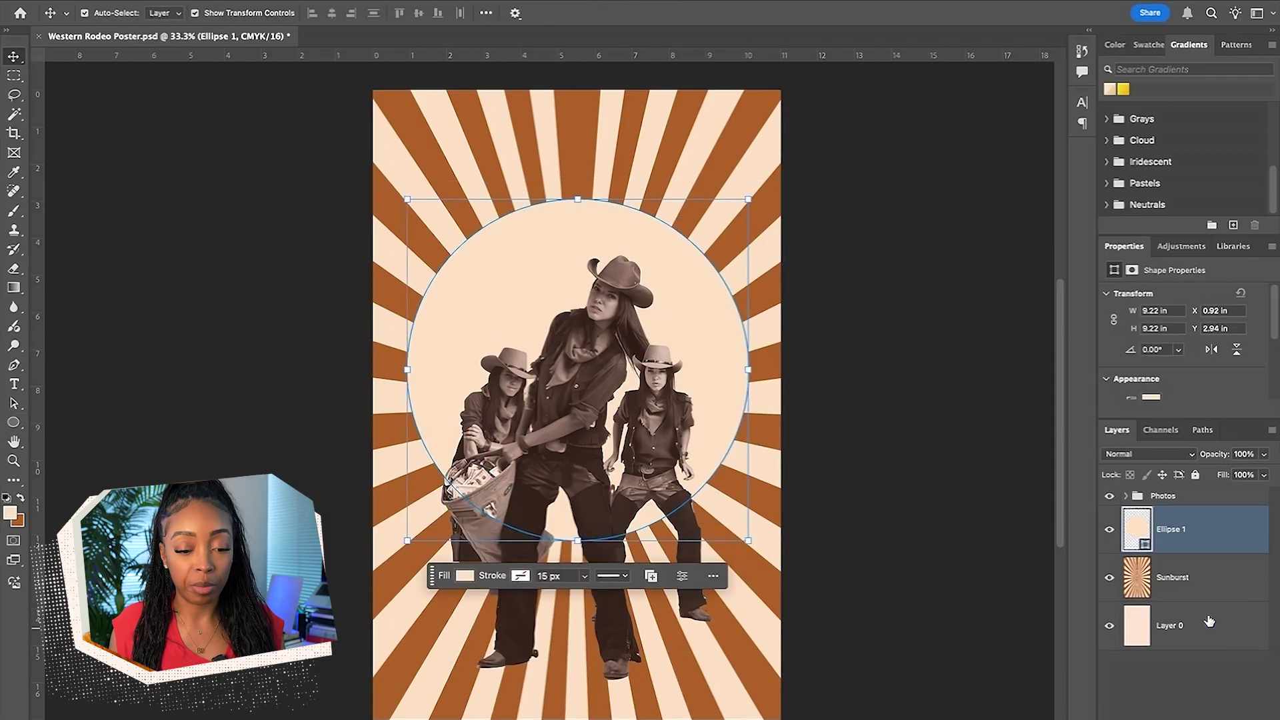
Place the circle layer beneath the Sunburst layer and clip the Sunburst layer to the circle.
drag(1217, 528, 1212, 600)
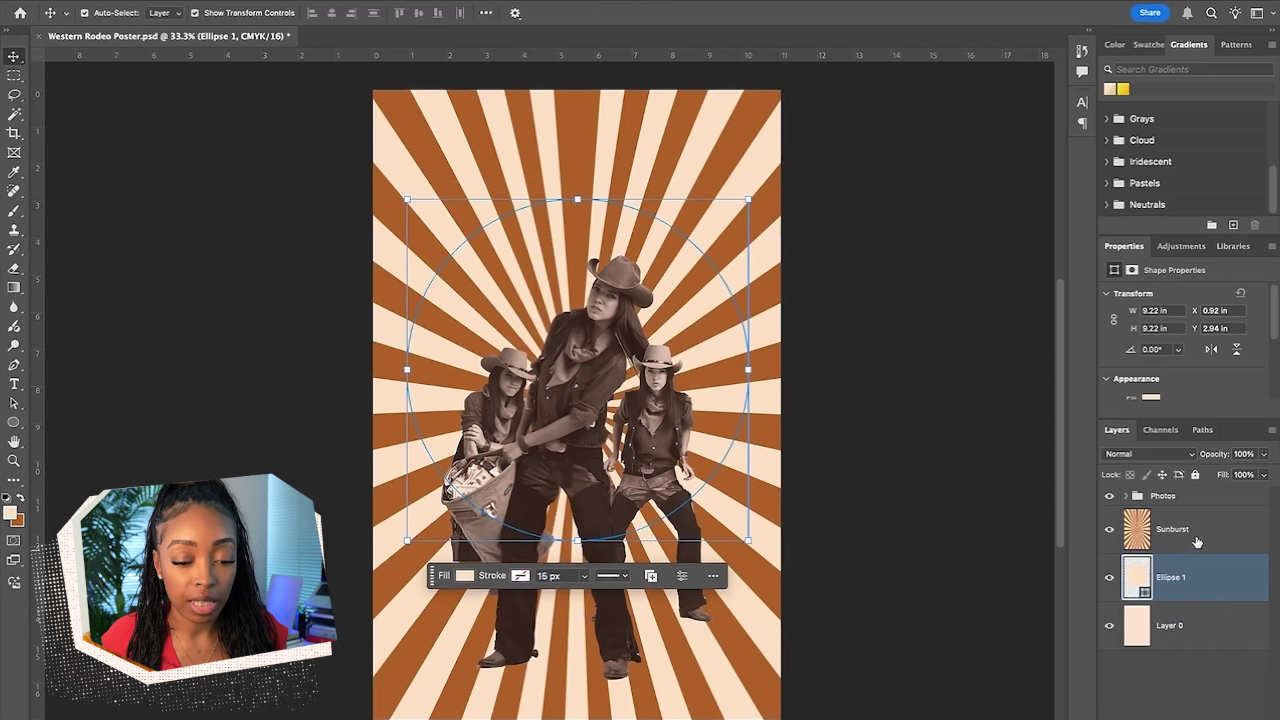
click(1210, 531)
right_click(1210, 531)
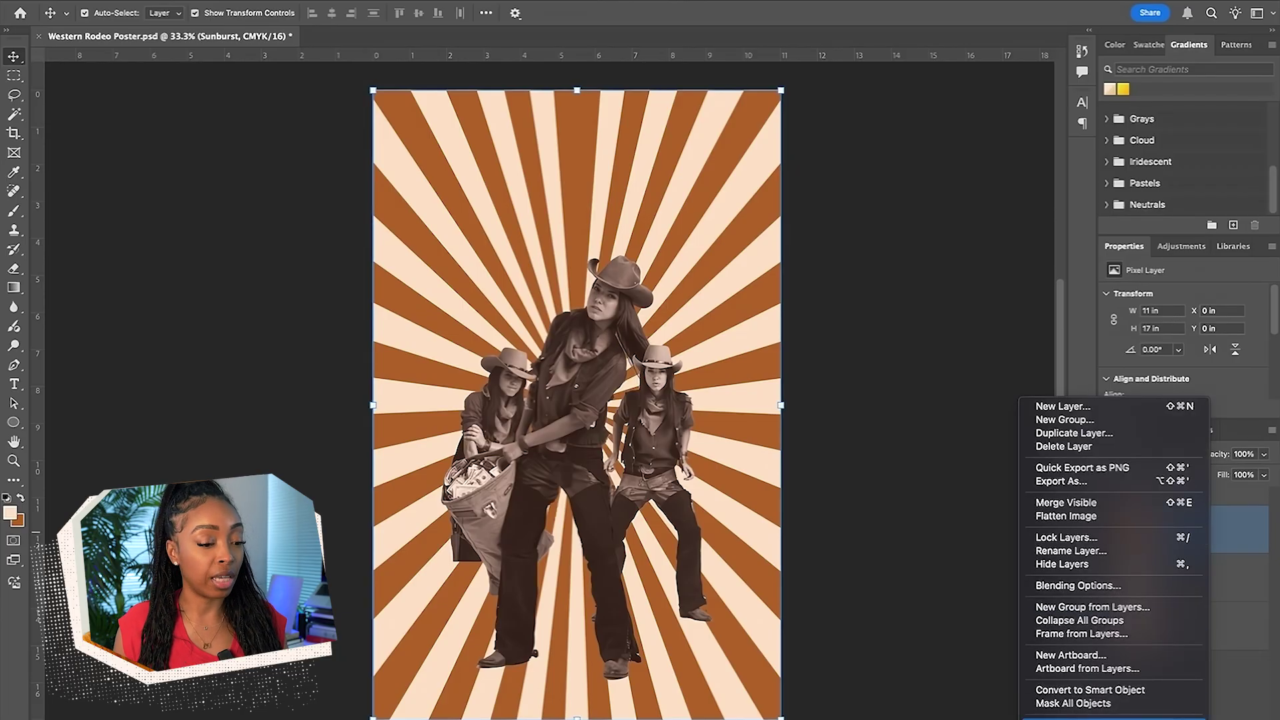
click(1117, 718)
shift+click(1231, 565)
Lower the Sunburst layer's opacity to about 26% and set its blend mode to Color Burn.
click(1264, 454)
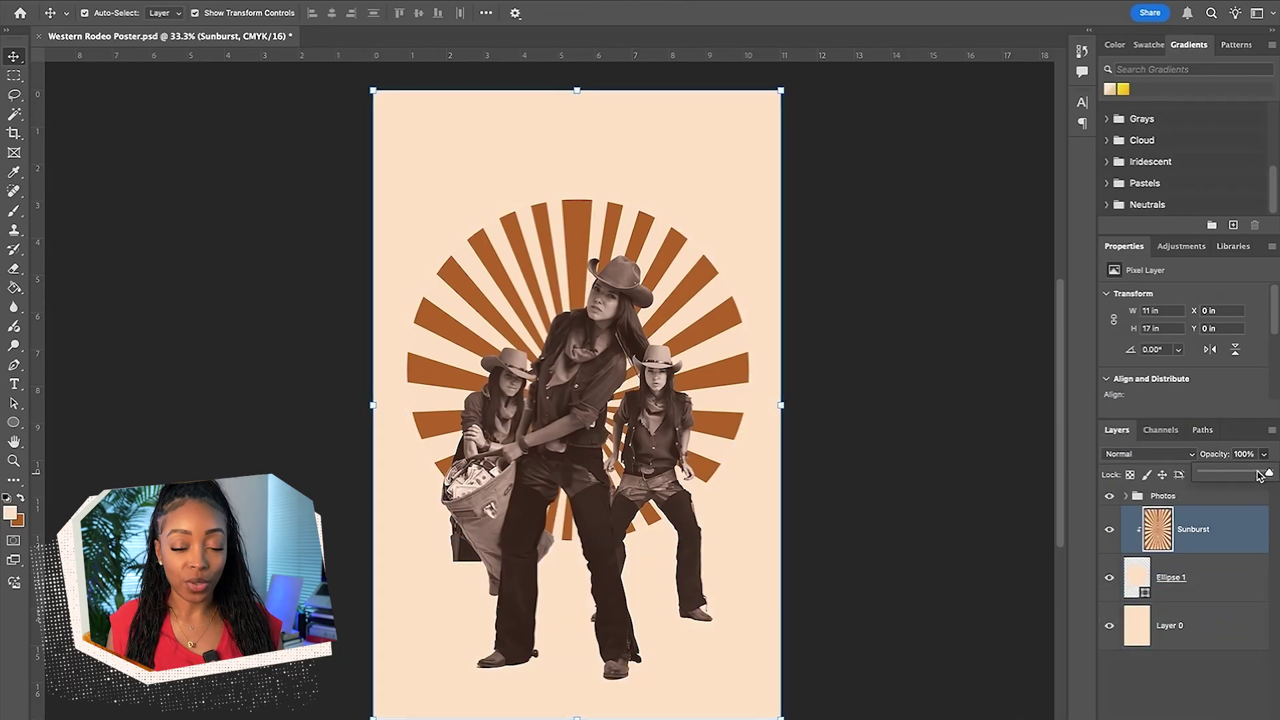
drag(1249, 474, 1218, 475)
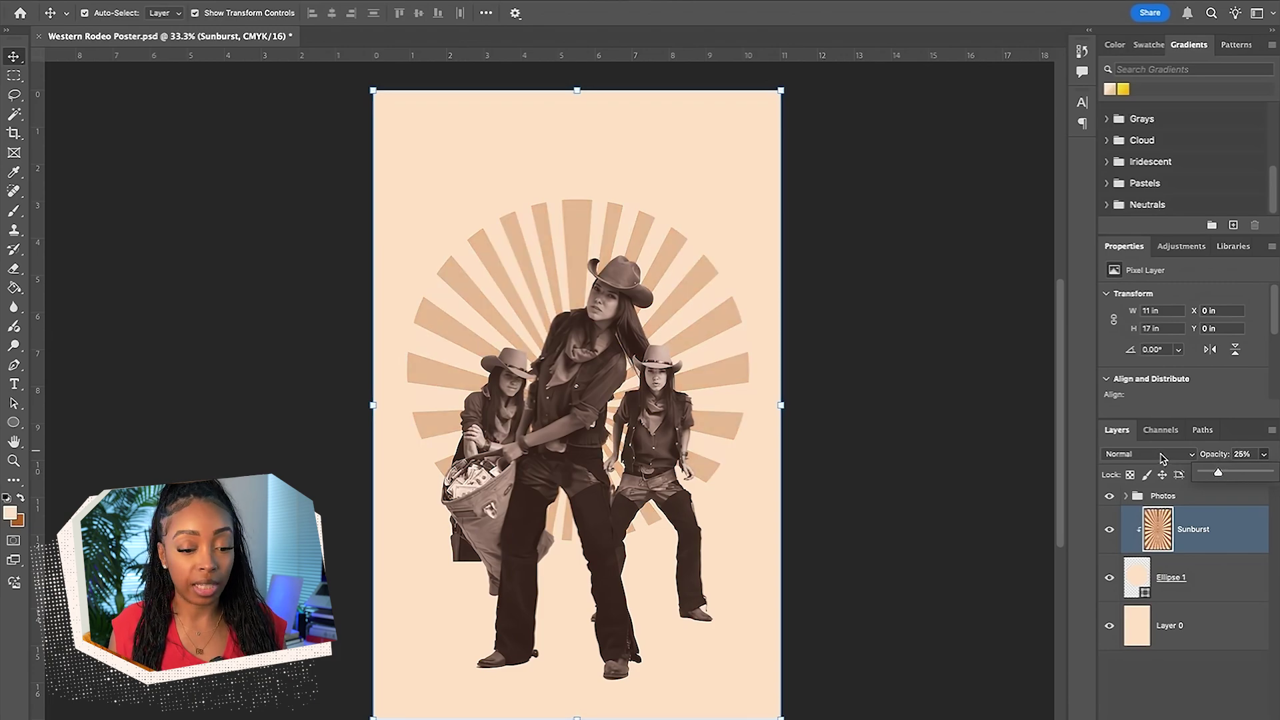
click(1161, 454)
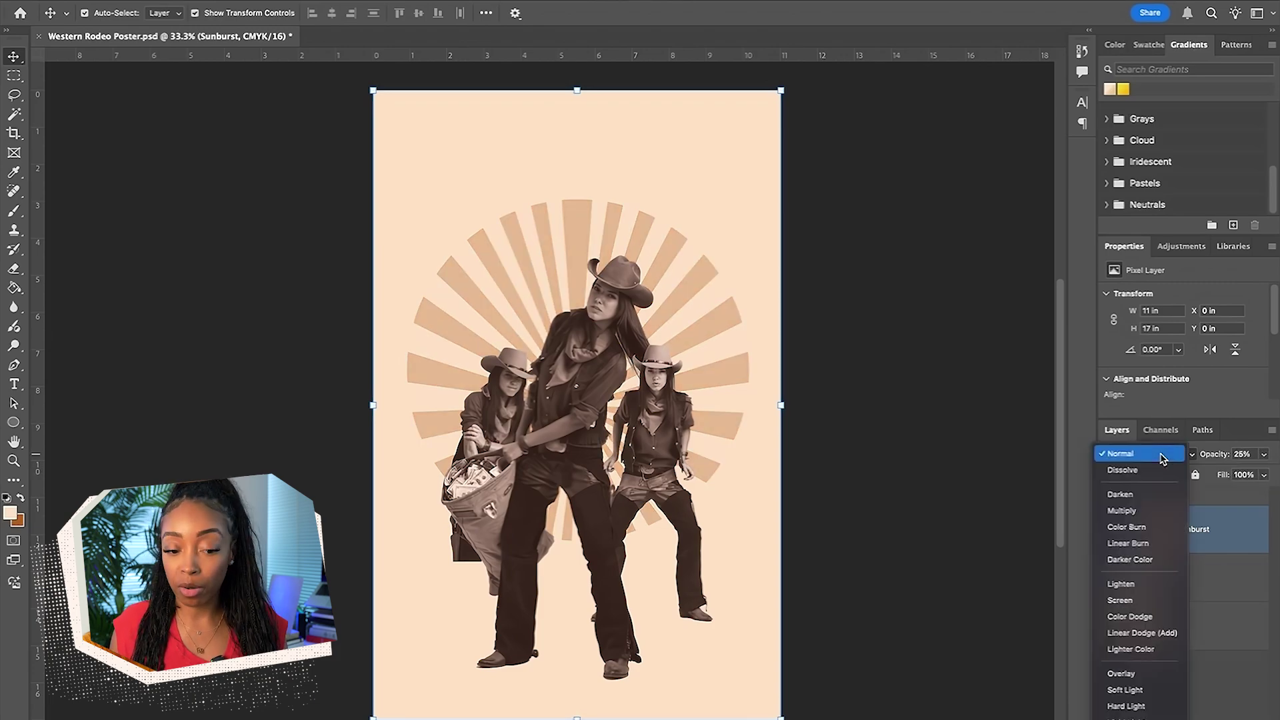
click(1137, 526)
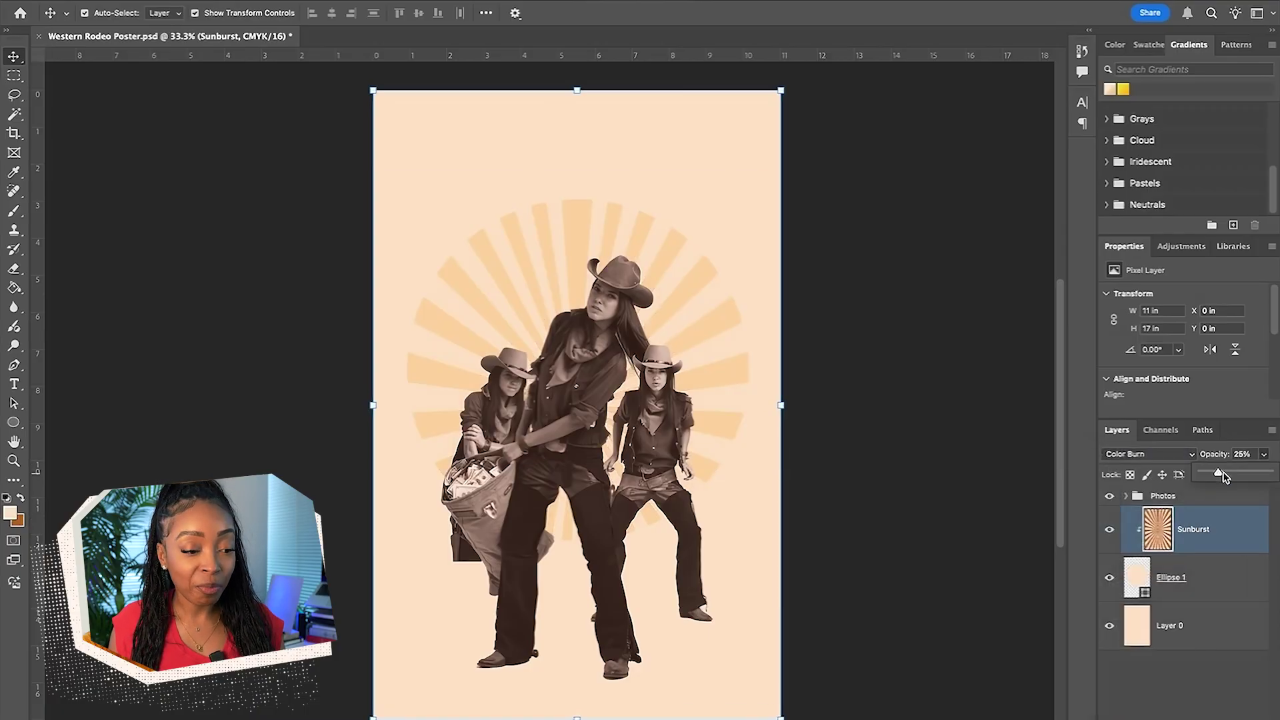
click(809, 389)
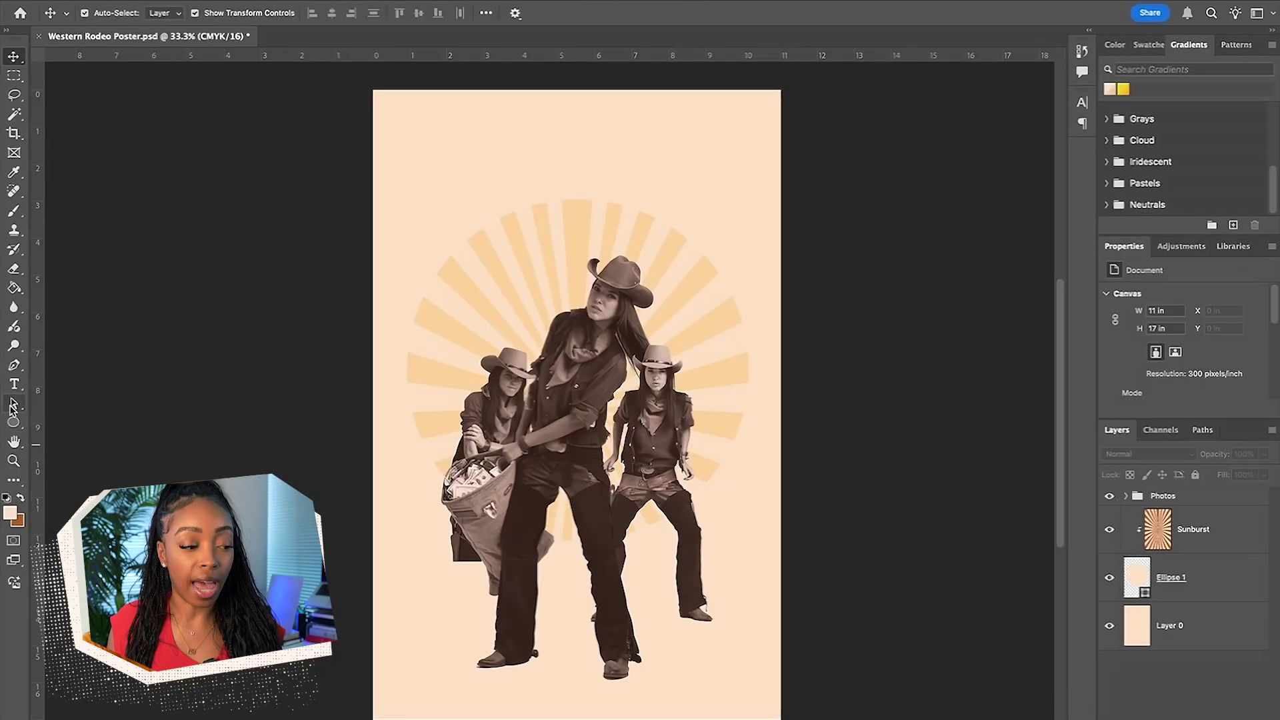
Add the centred two-line title MIDNIGHT RODEO in 139 pt Robotag and position it above the main cowgirl's hat.
click(15, 385)
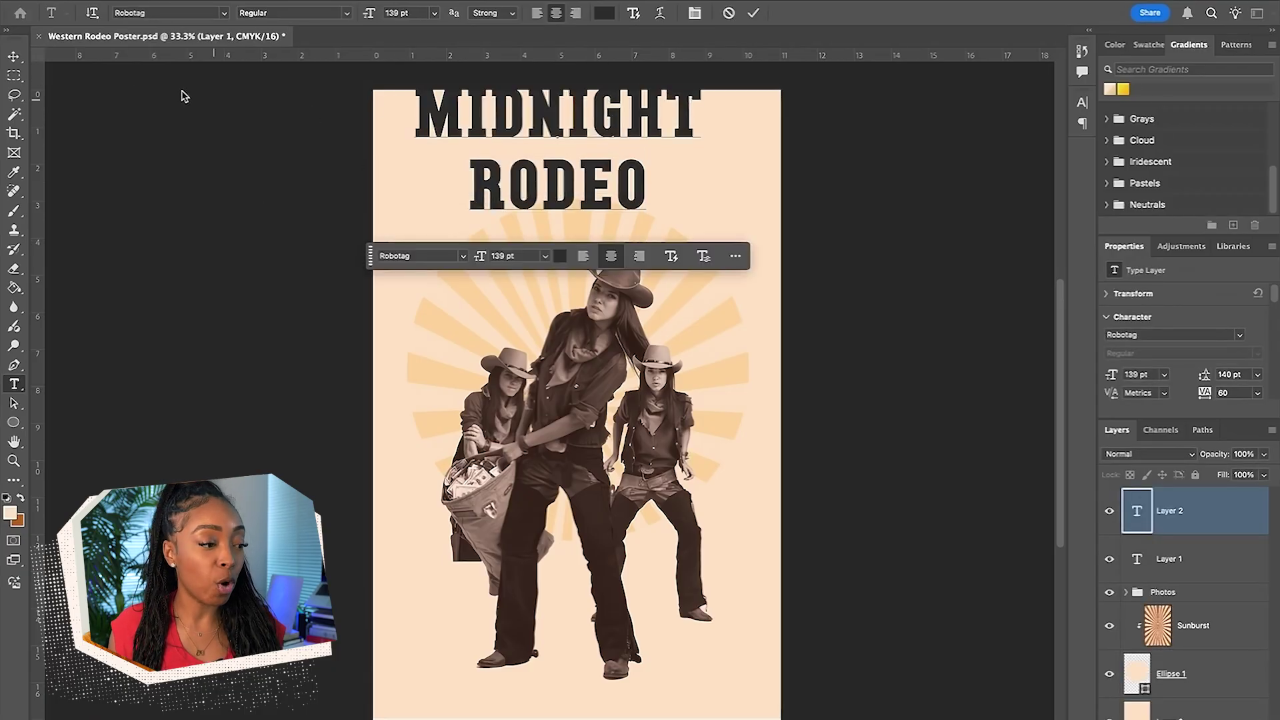
click(15, 60)
drag(590, 130, 602, 165)
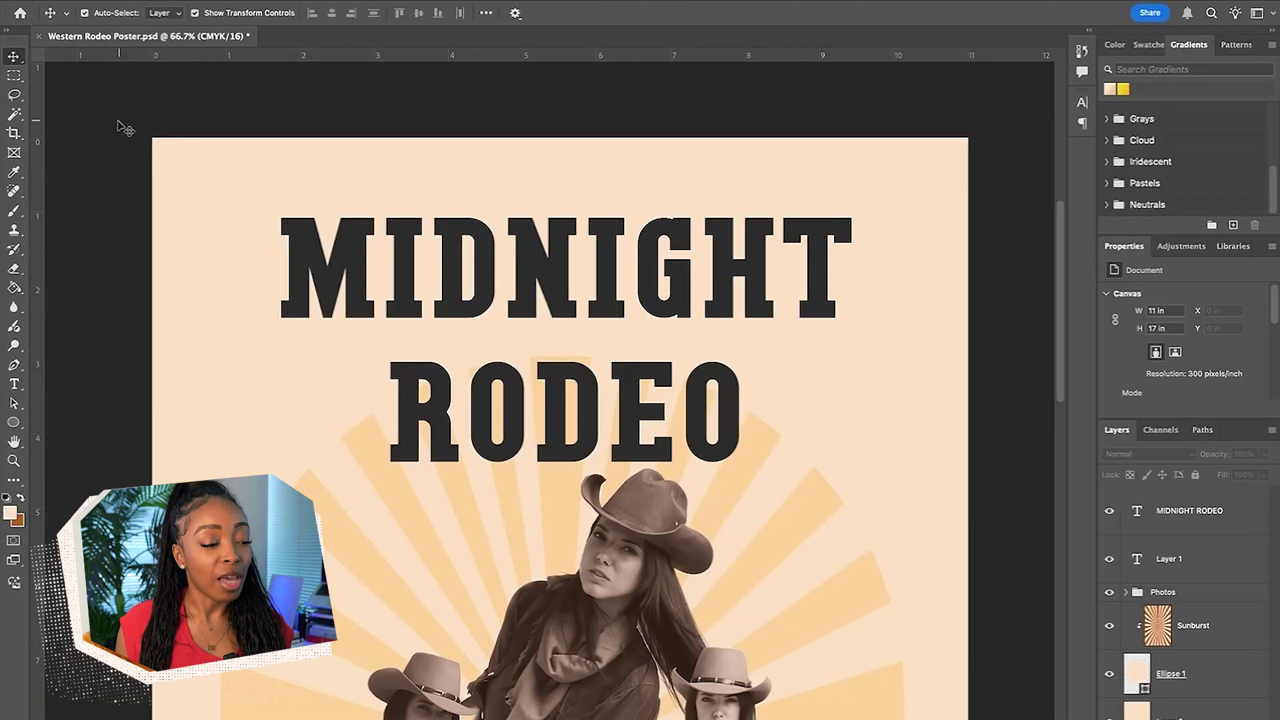
Draw a thin dark horizontal bar about 7.64 by 0.14 in directly beneath the word MIDNIGHT.
click(14, 422)
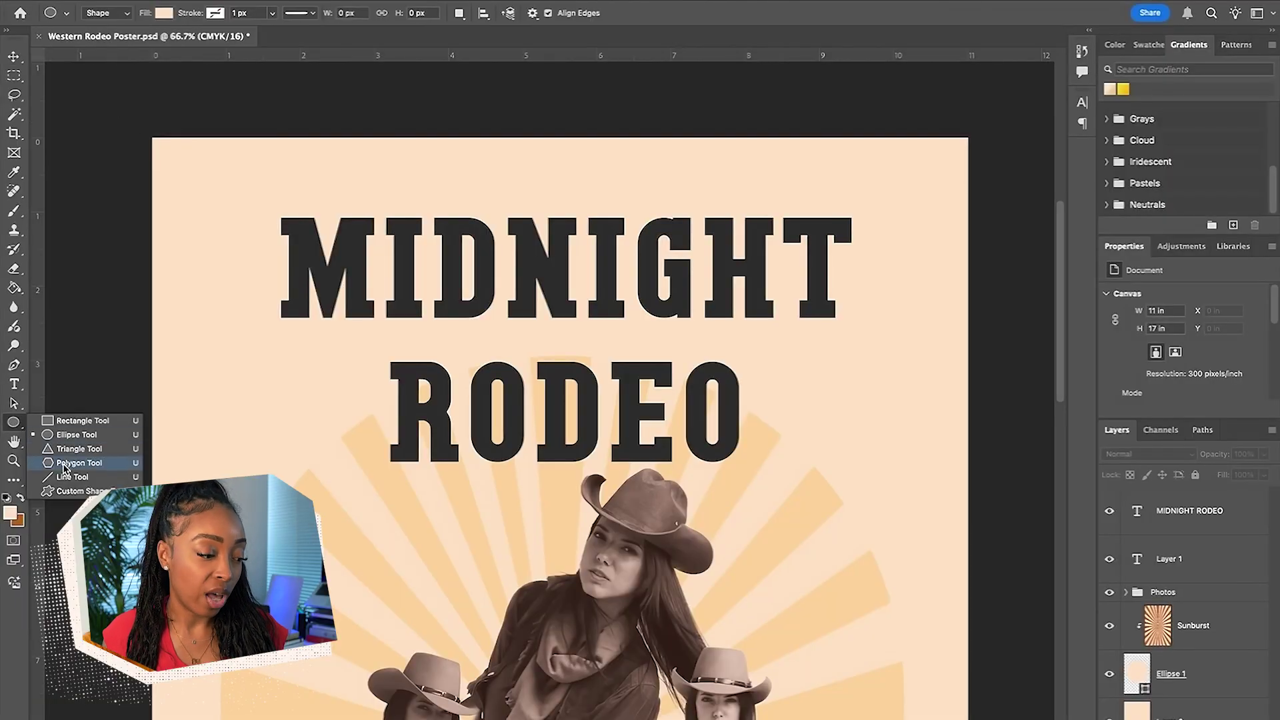
click(80, 421)
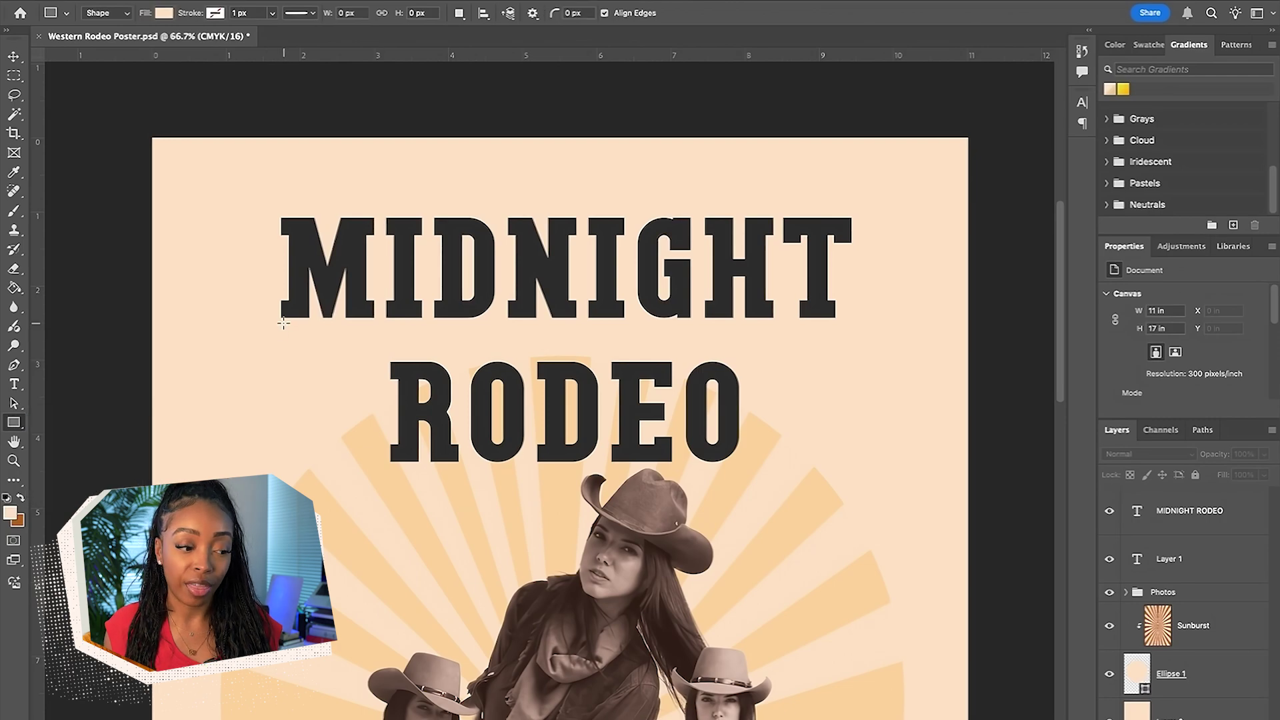
drag(276, 327, 842, 337)
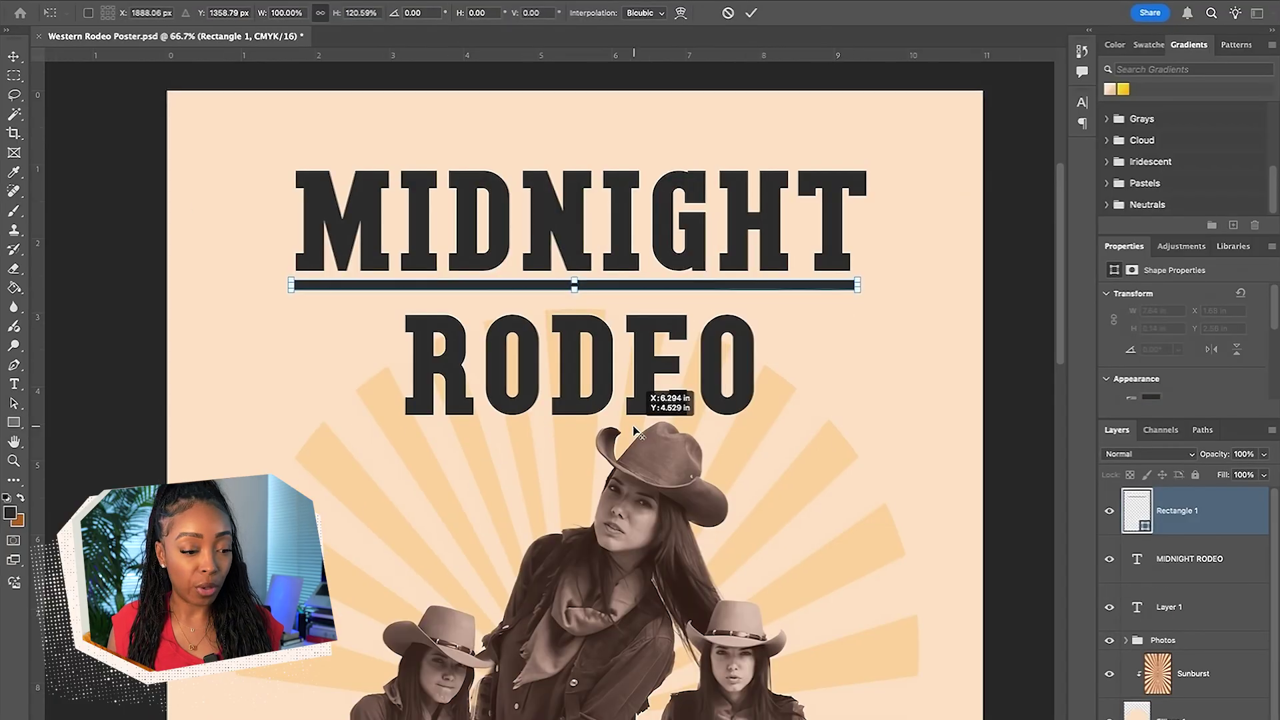
click(646, 460)
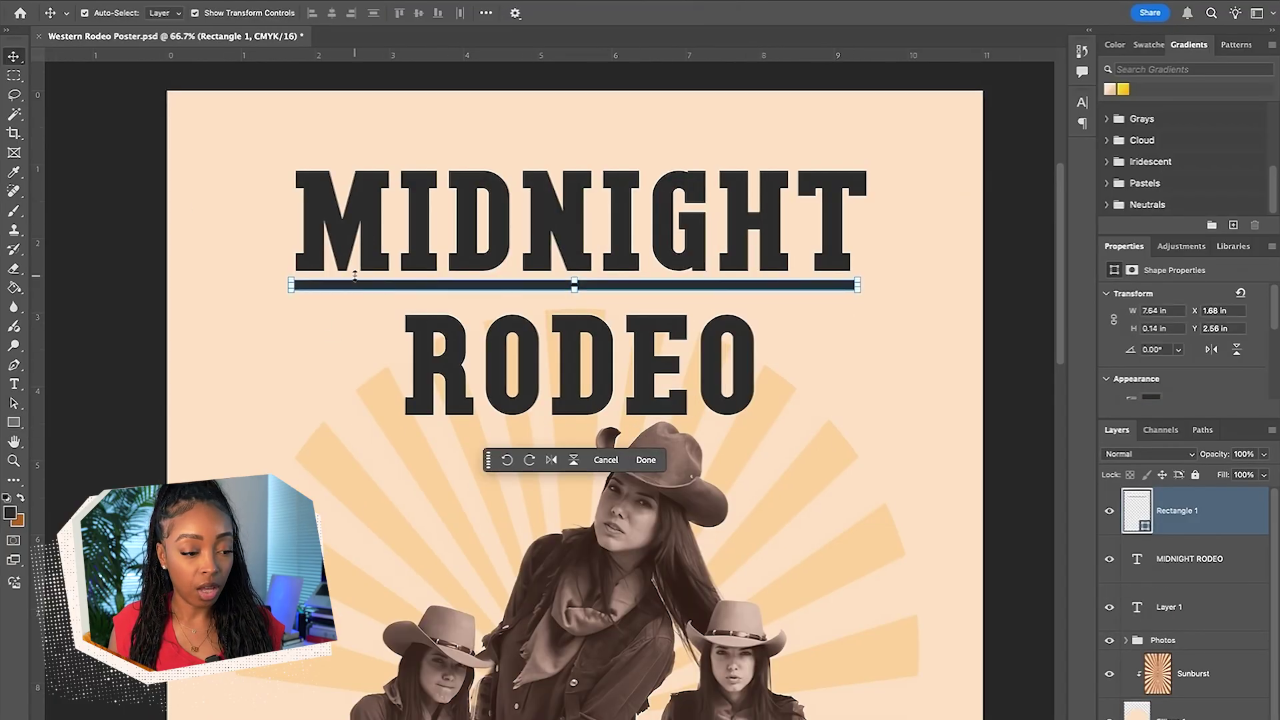
Duplicate the bar beneath the word RODEO and shorten the copy's left end to align with the left edge of the R.
drag(382, 291, 381, 431)
key(ctrl+plus)
key(ctrl+plus)
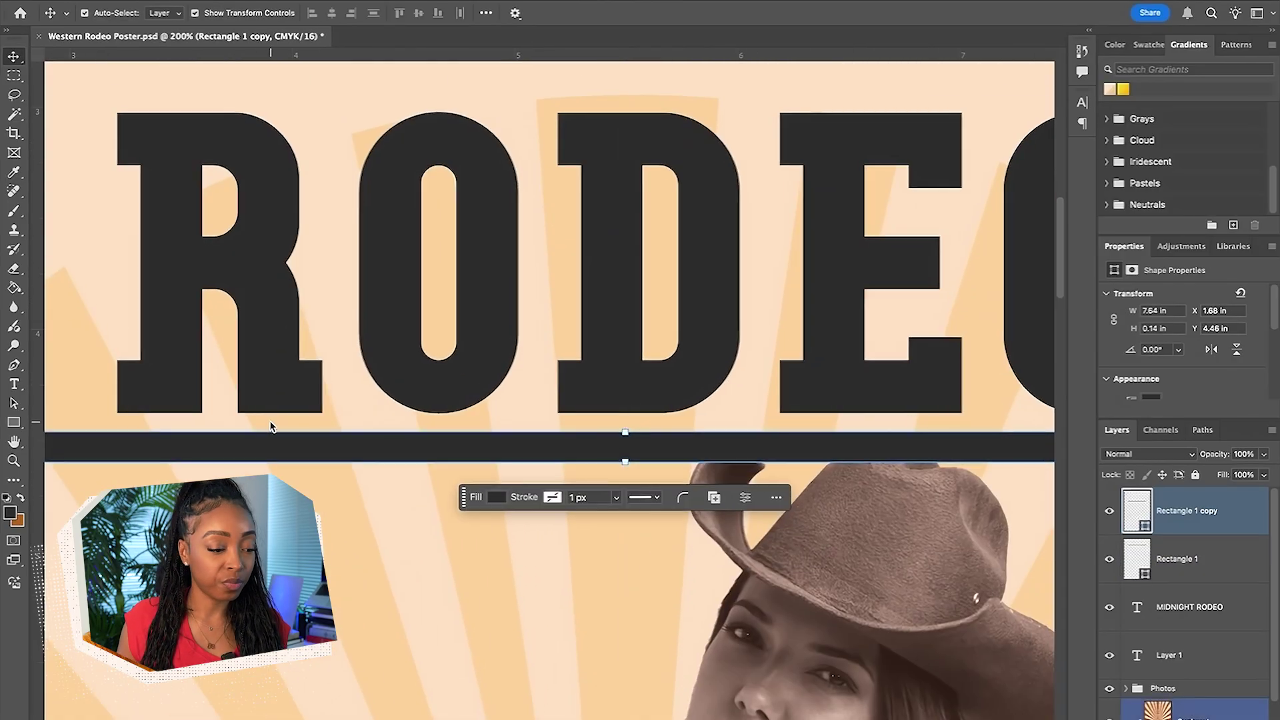
scroll(534, 560, left, 5)
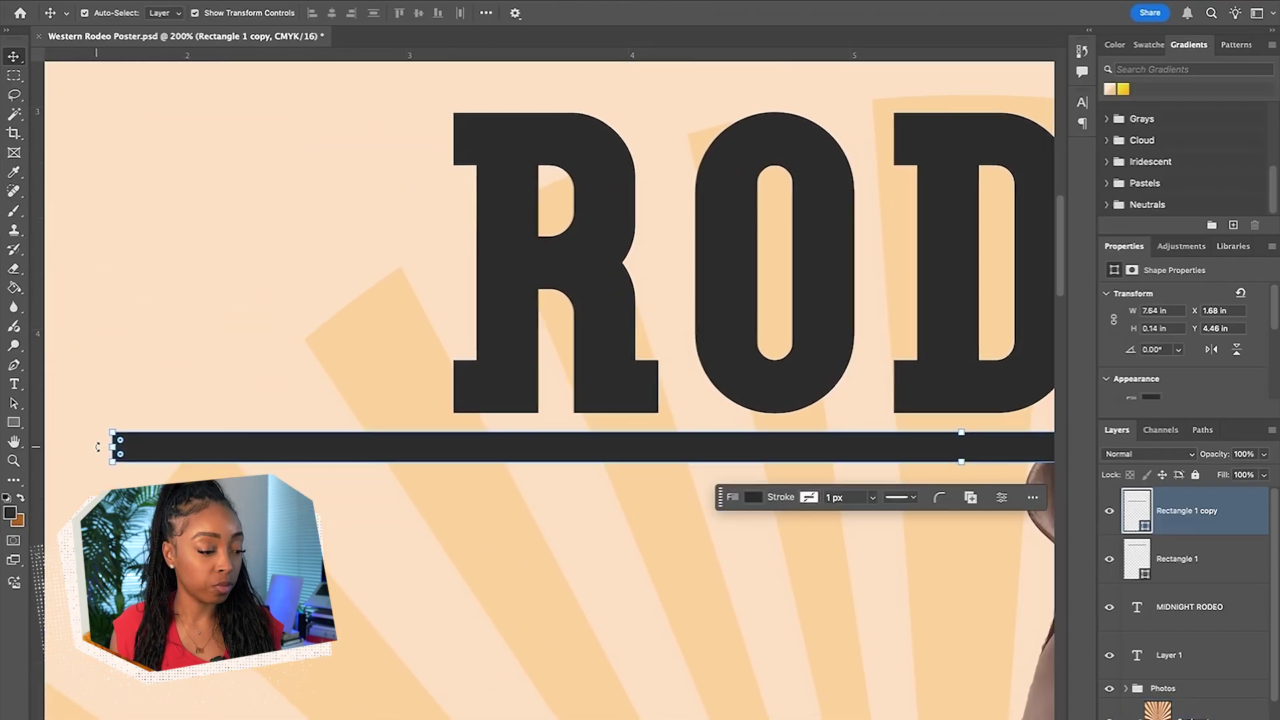
drag(108, 449, 435, 461)
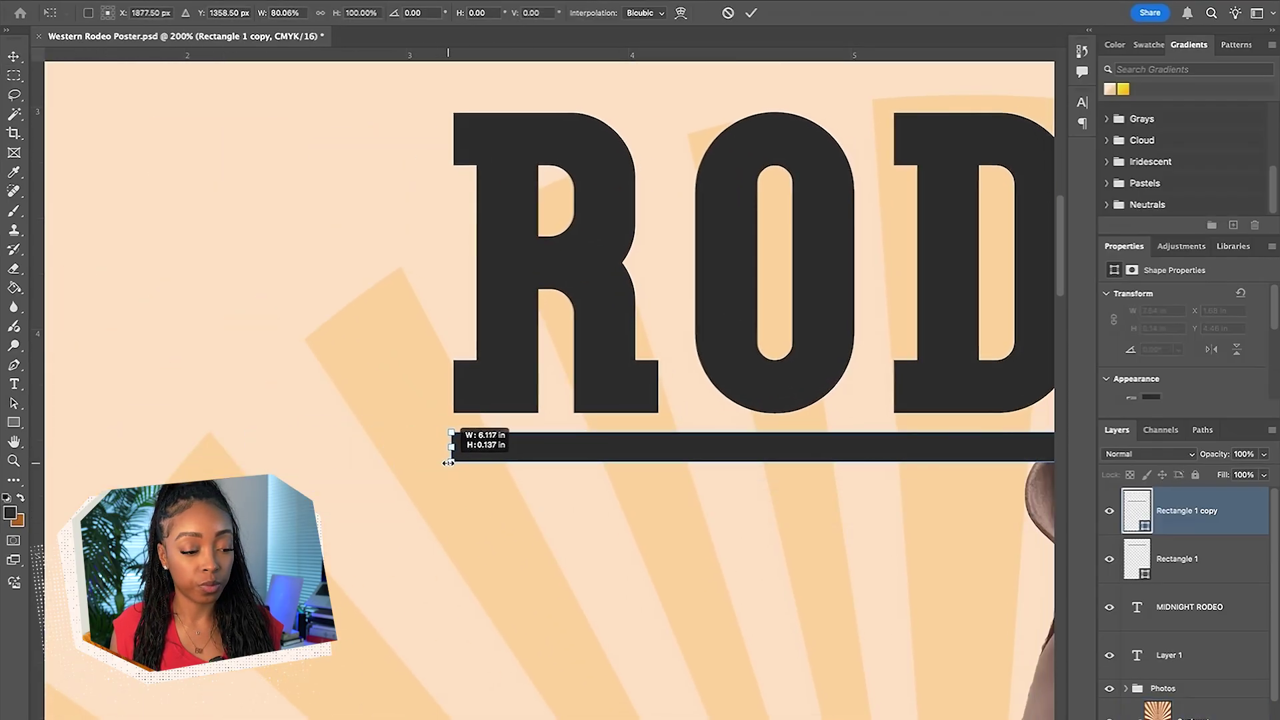
drag(446, 463, 447, 463)
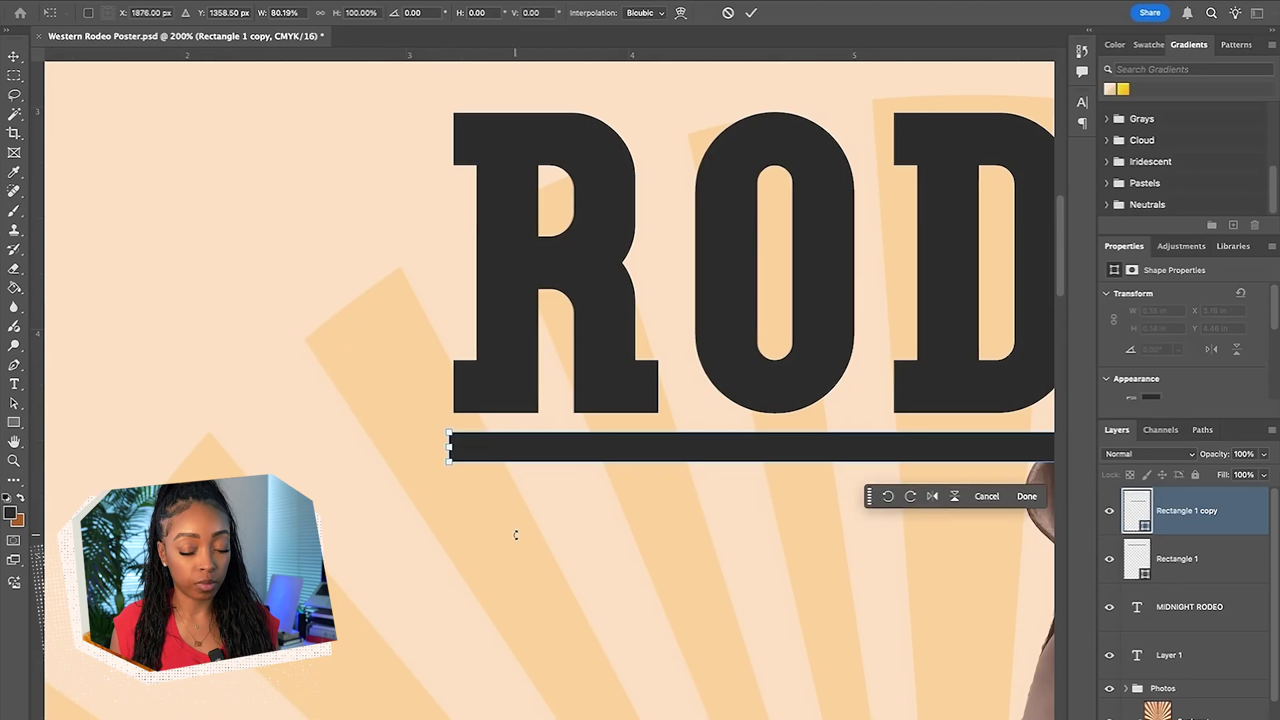
key(Return)
Shorten the lower bar's right end to the final O of RODEO, making the bar about 4.76 in wide.
scroll(717, 577, right, 15)
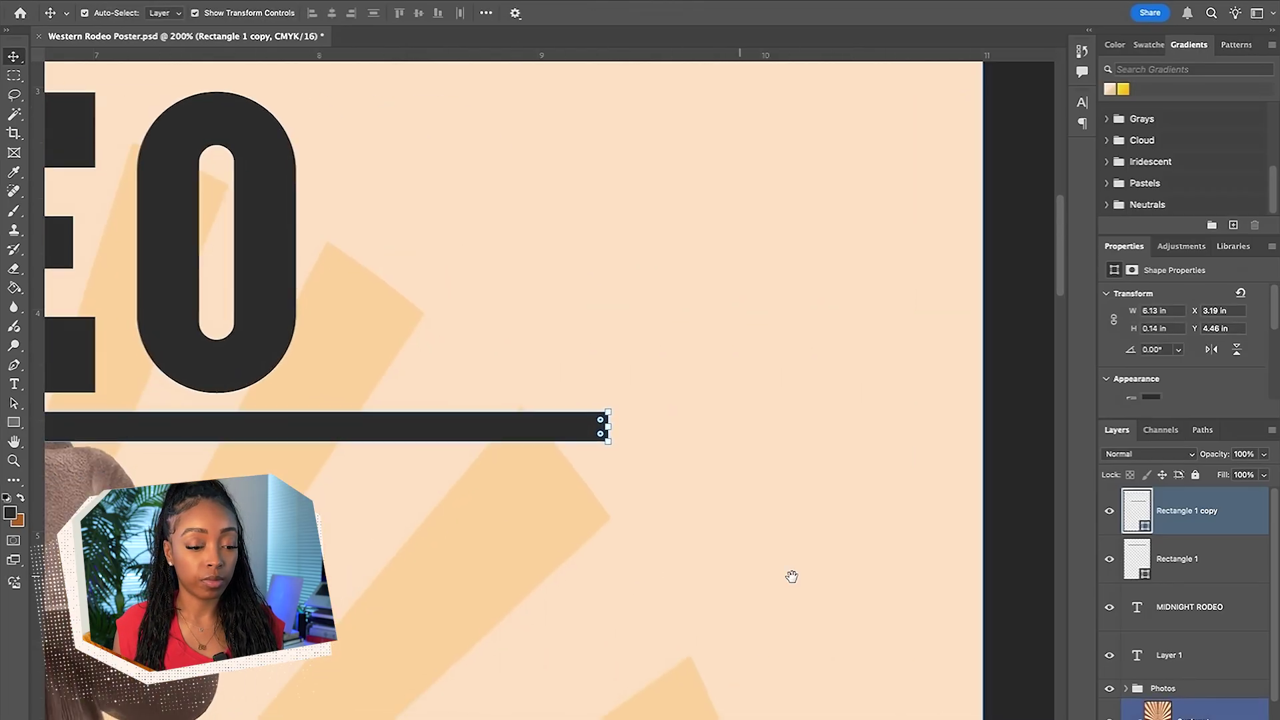
scroll(301, 299, left, 15)
drag(1036, 410, 732, 408)
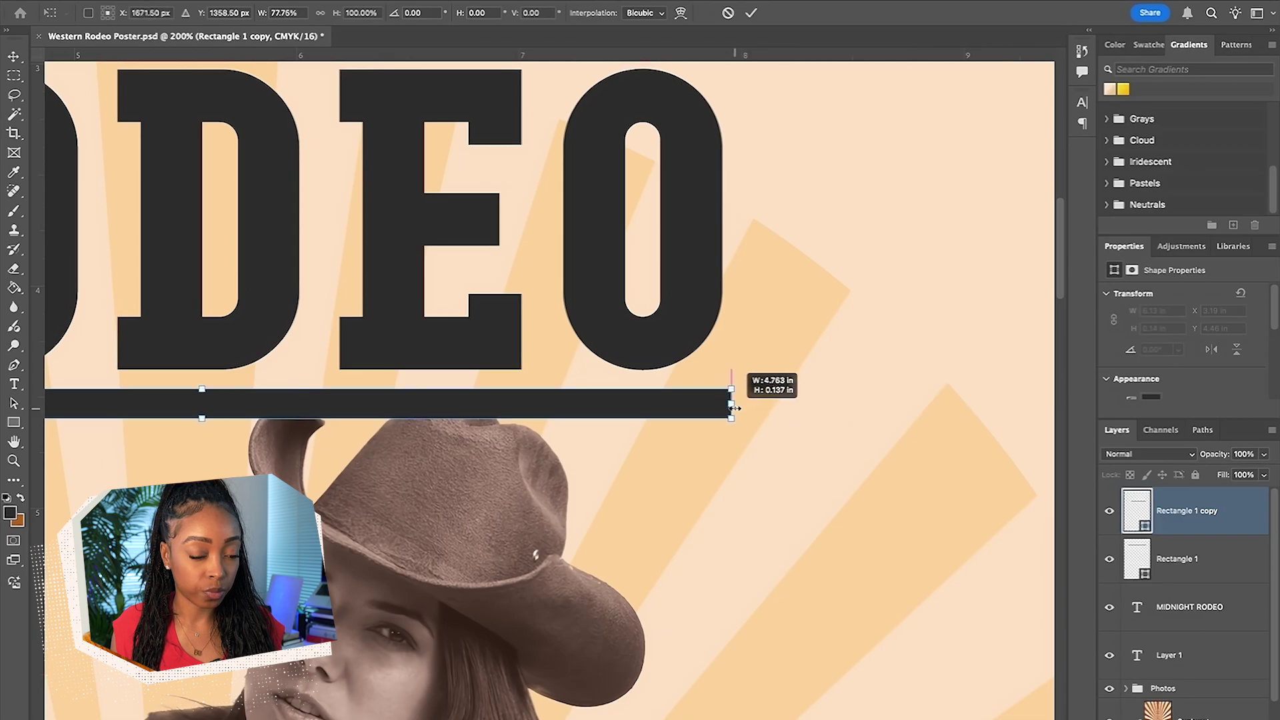
click(920, 367)
key(super+minus)
key(super+minus)
key(super+plus)
click(511, 446)
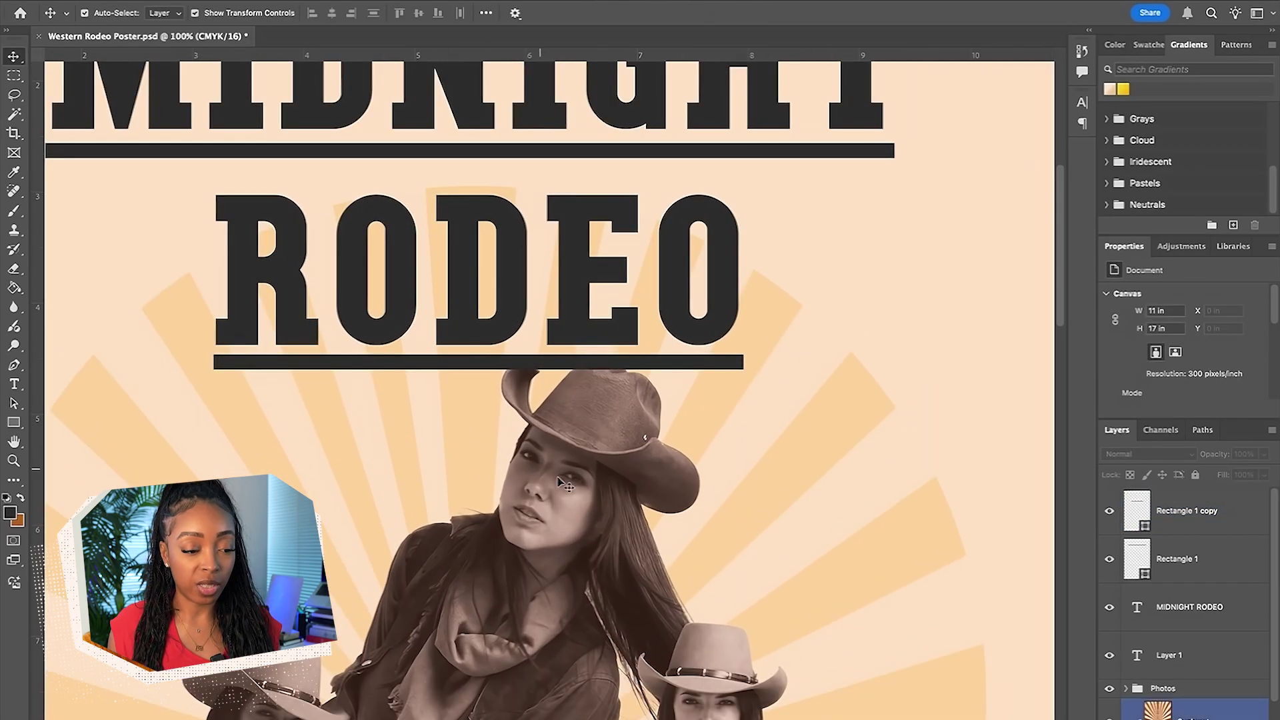
Move the Photos group to the top of the layer stack, in front of the title and its underline bars.
scroll(1275, 587, down, 2)
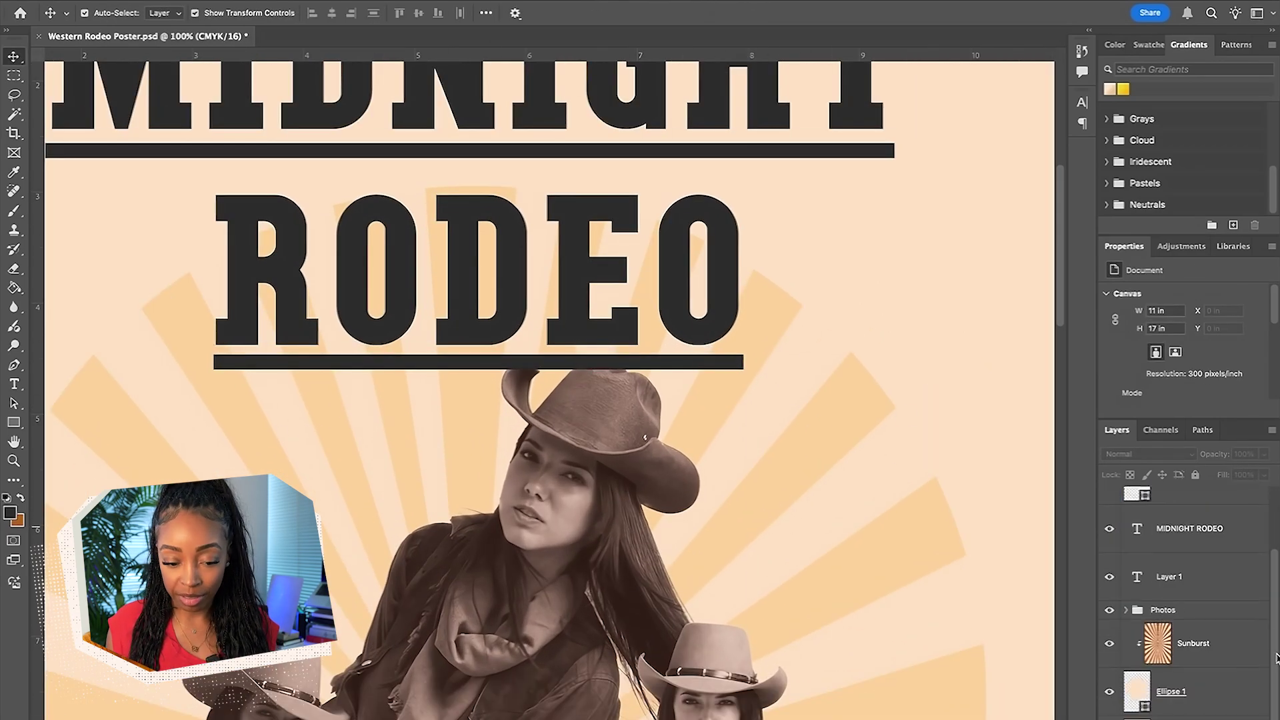
drag(1172, 609, 1180, 499)
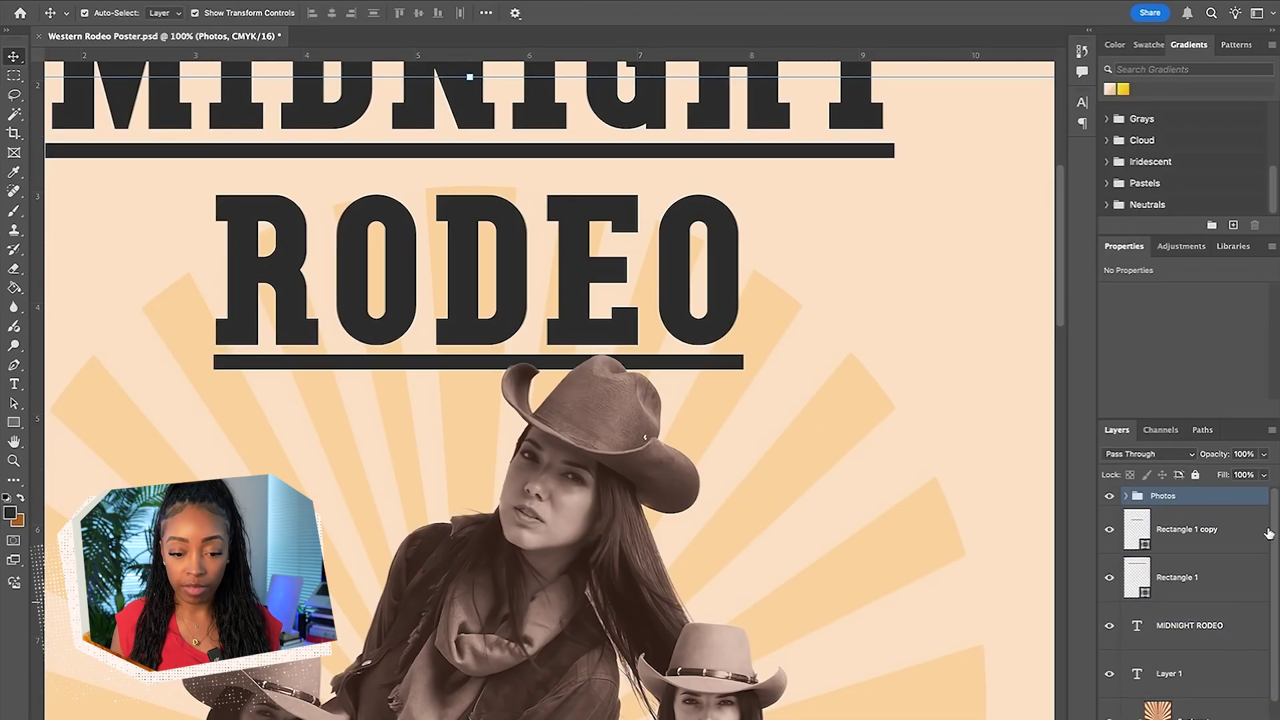
scroll(1276, 513, down, 1)
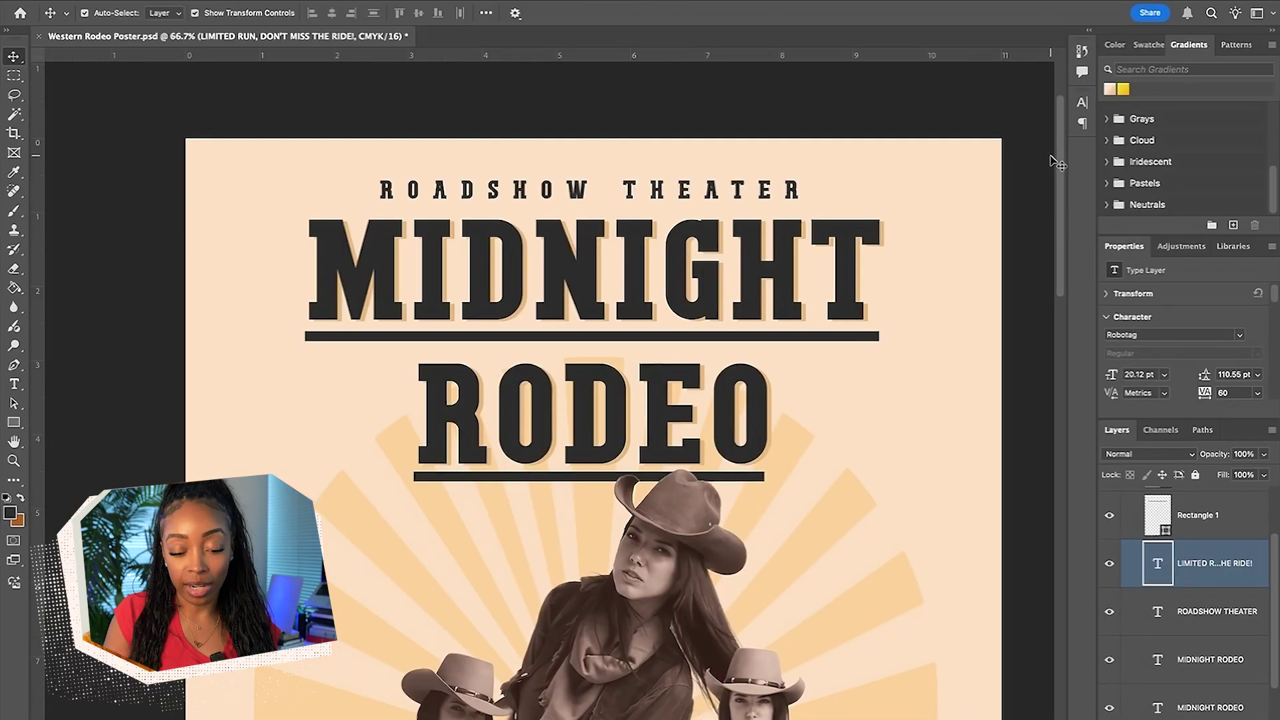
Review the poster layout from the ROADSHOW THEATER line and shadowed title down to the LIMITED RUN, DON'T MISS THE RIDE! tagline, leaving the tagline deselected.
key(ctrl+minus)
drag(937, 503, 958, 147)
drag(957, 297, 995, 673)
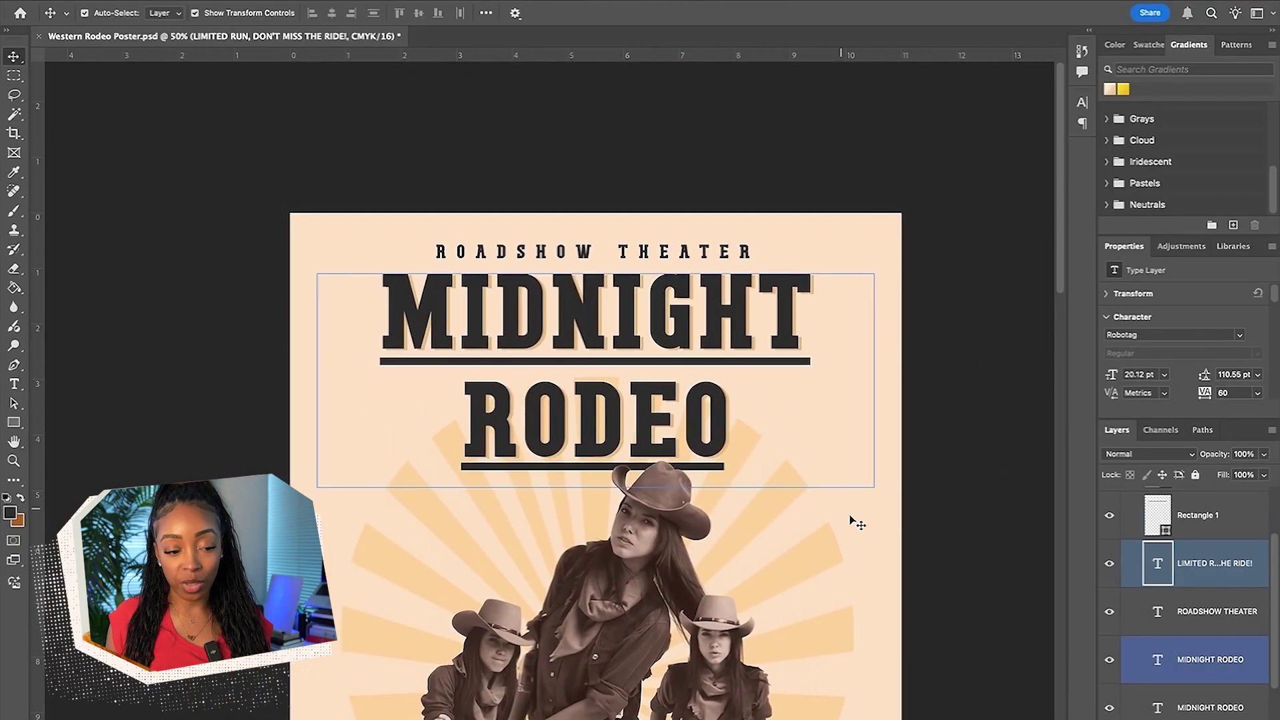
scroll(1014, 458, down, 2)
scroll(1017, 459, down, 2)
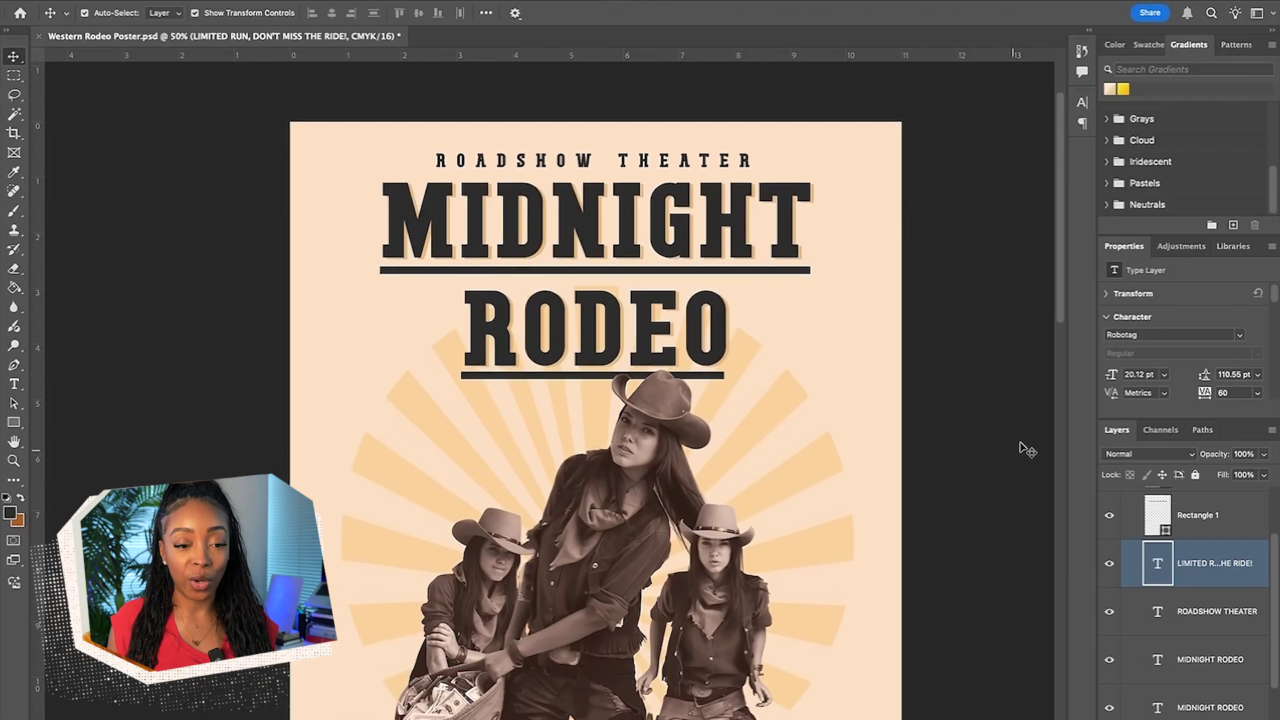
scroll(1054, 189, up, 2)
scroll(1055, 188, down, 20)
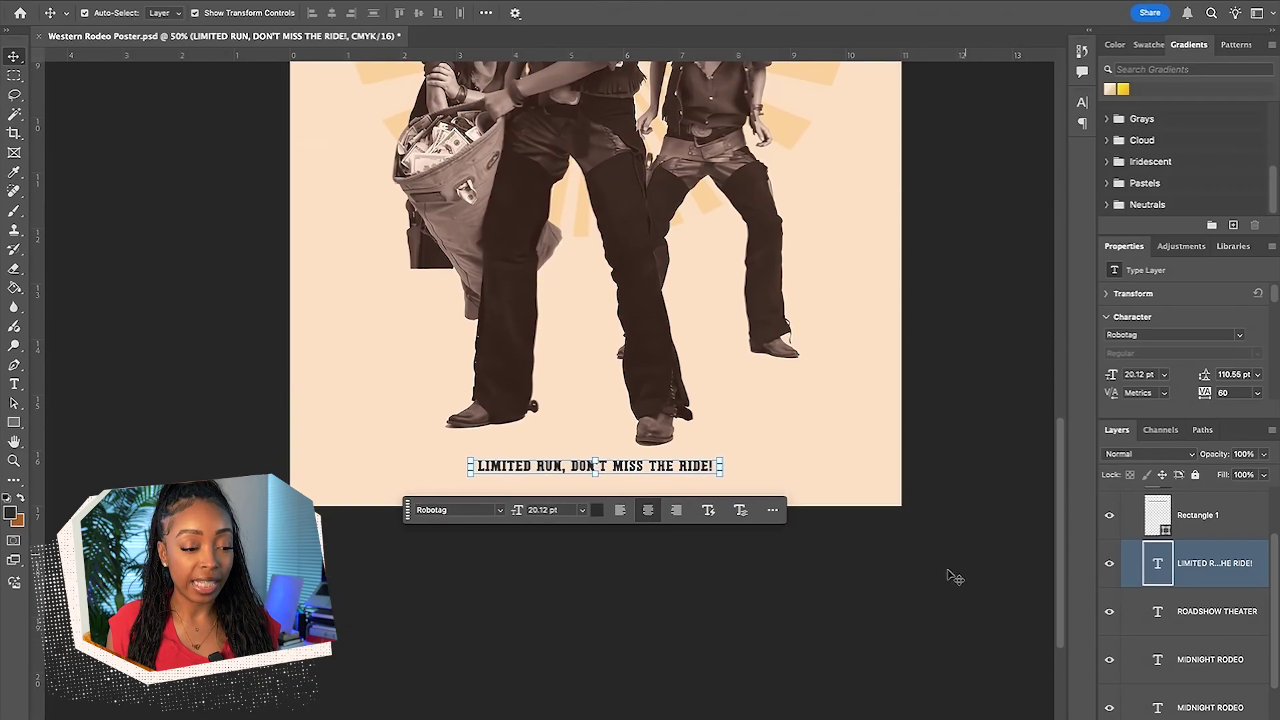
click(548, 538)
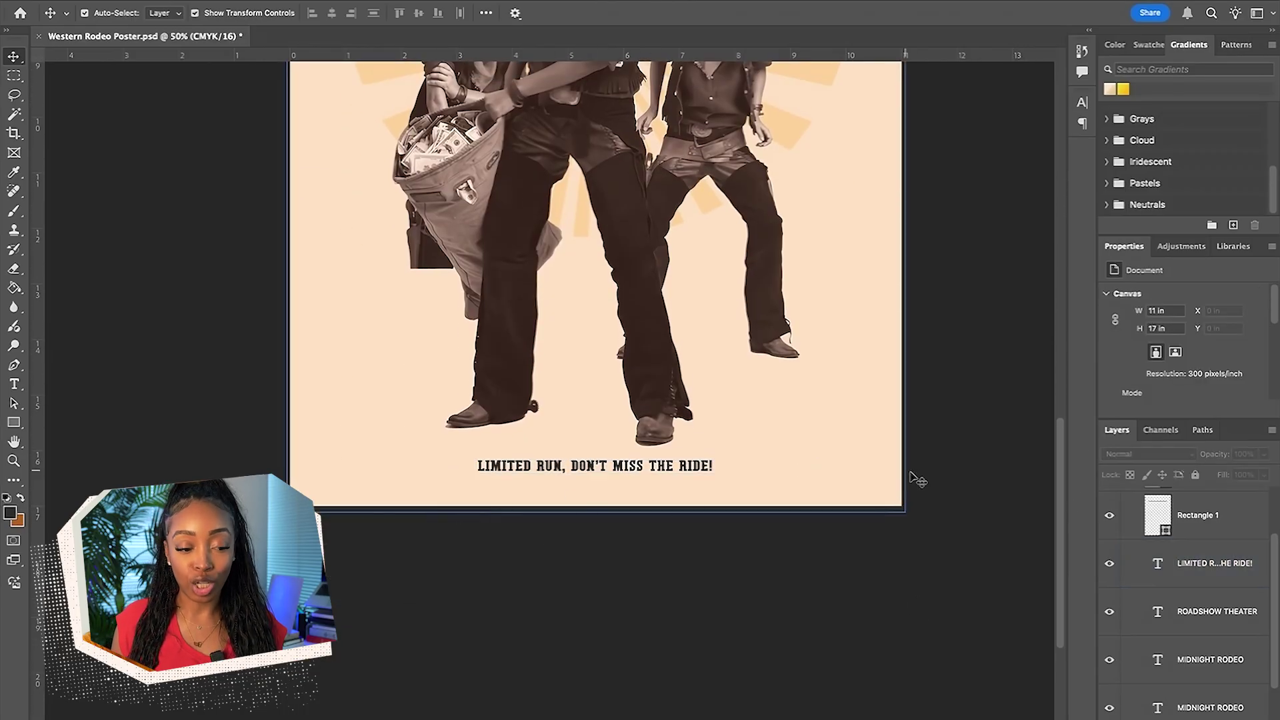
scroll(909, 386, up, 6)
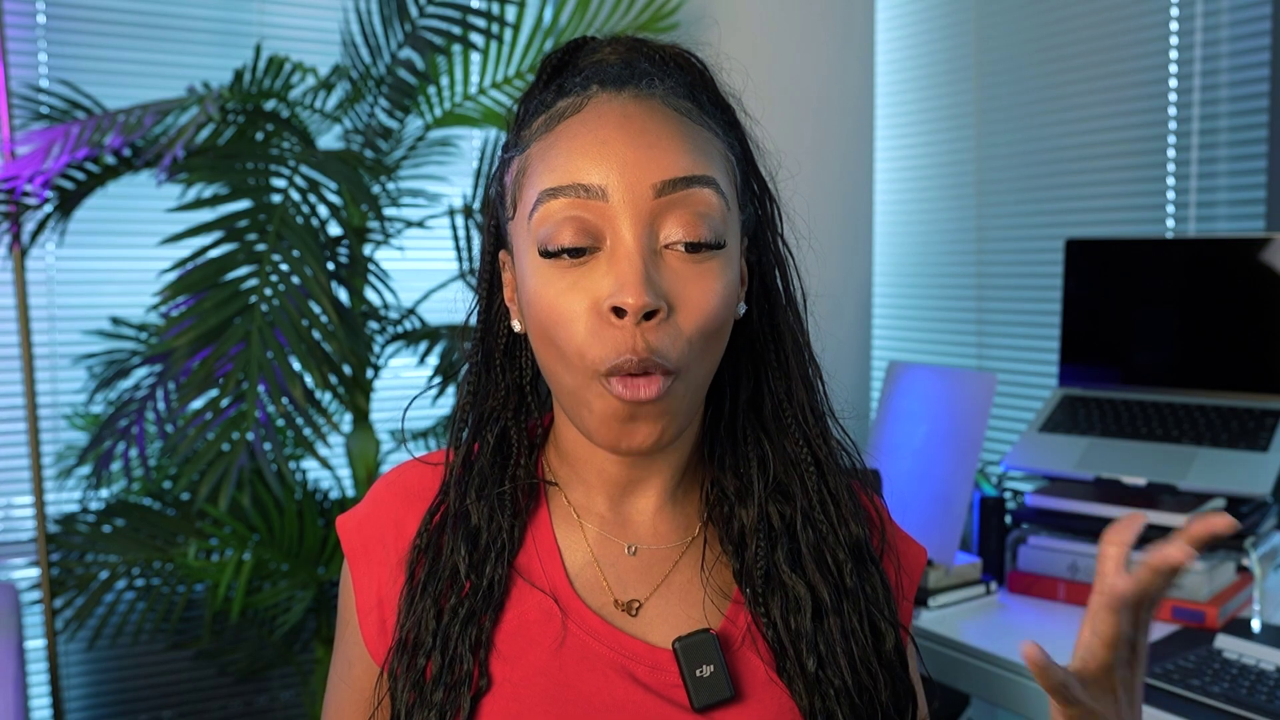
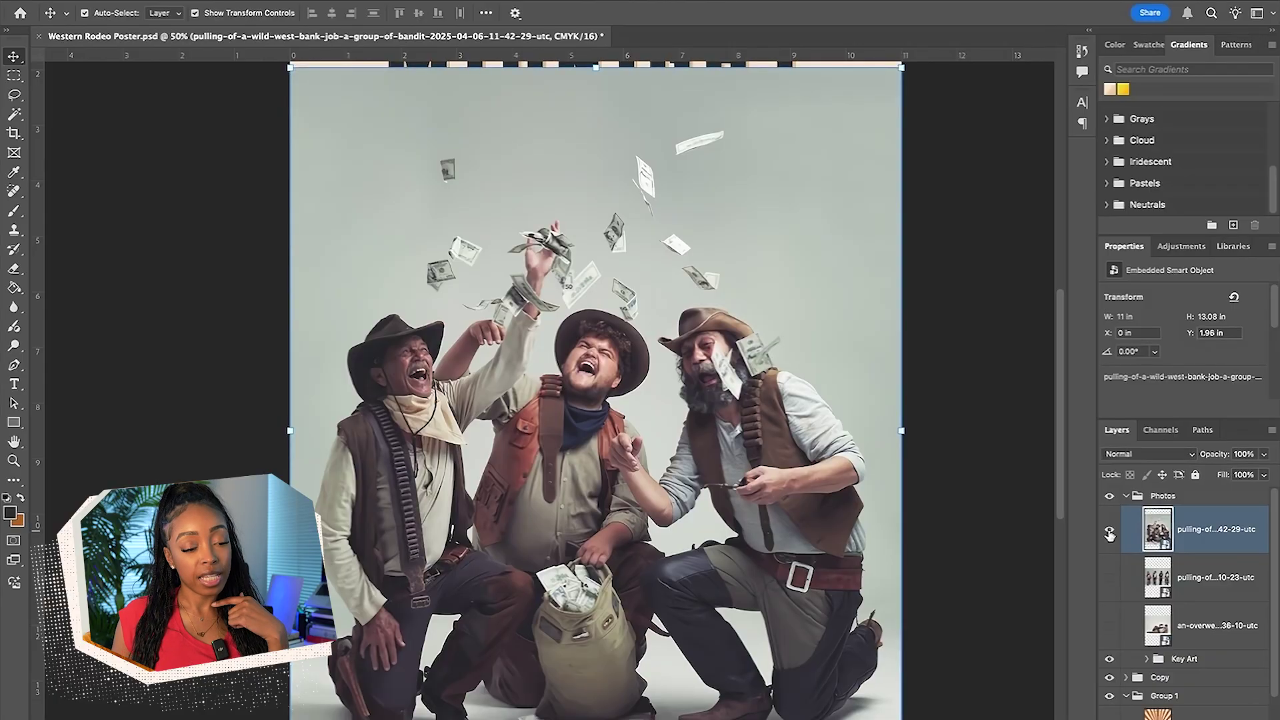
Scale the photo of the three laughing bandits down to about 4.14 x 4.93 in and place it at the poster's lower left.
key(super)
key(ctrl+0)
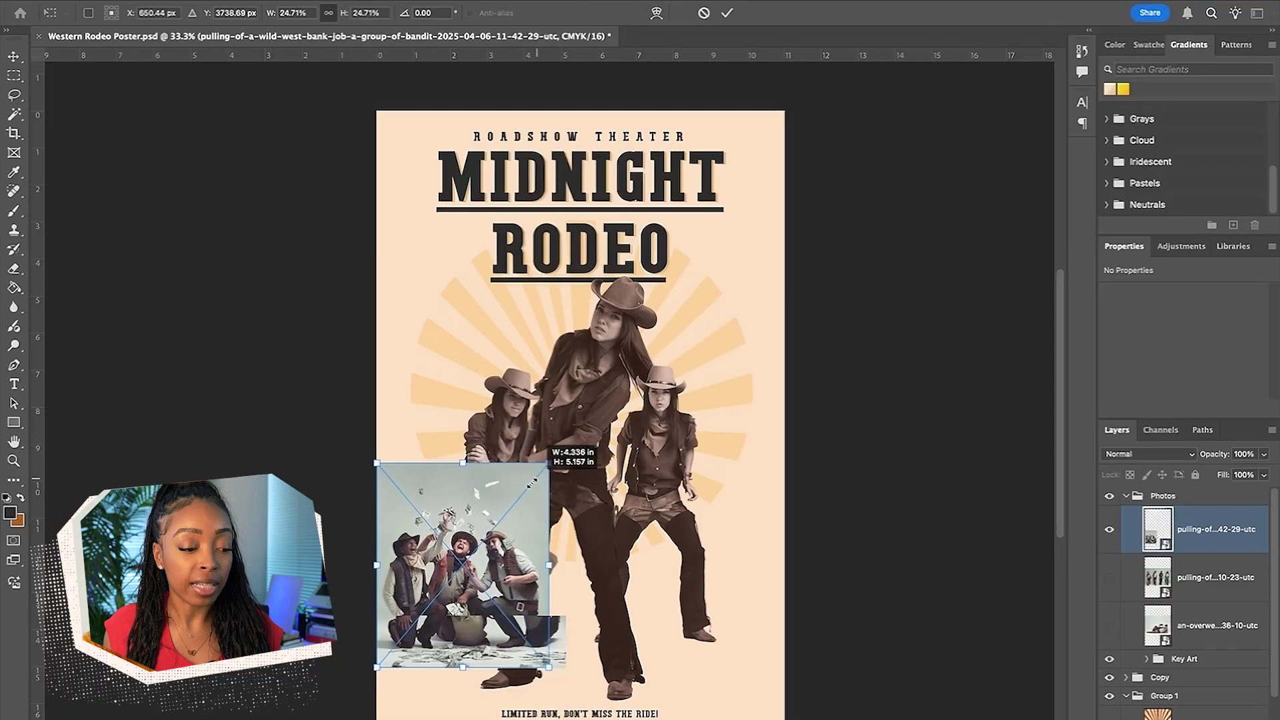
drag(457, 571, 491, 518)
key(Return)
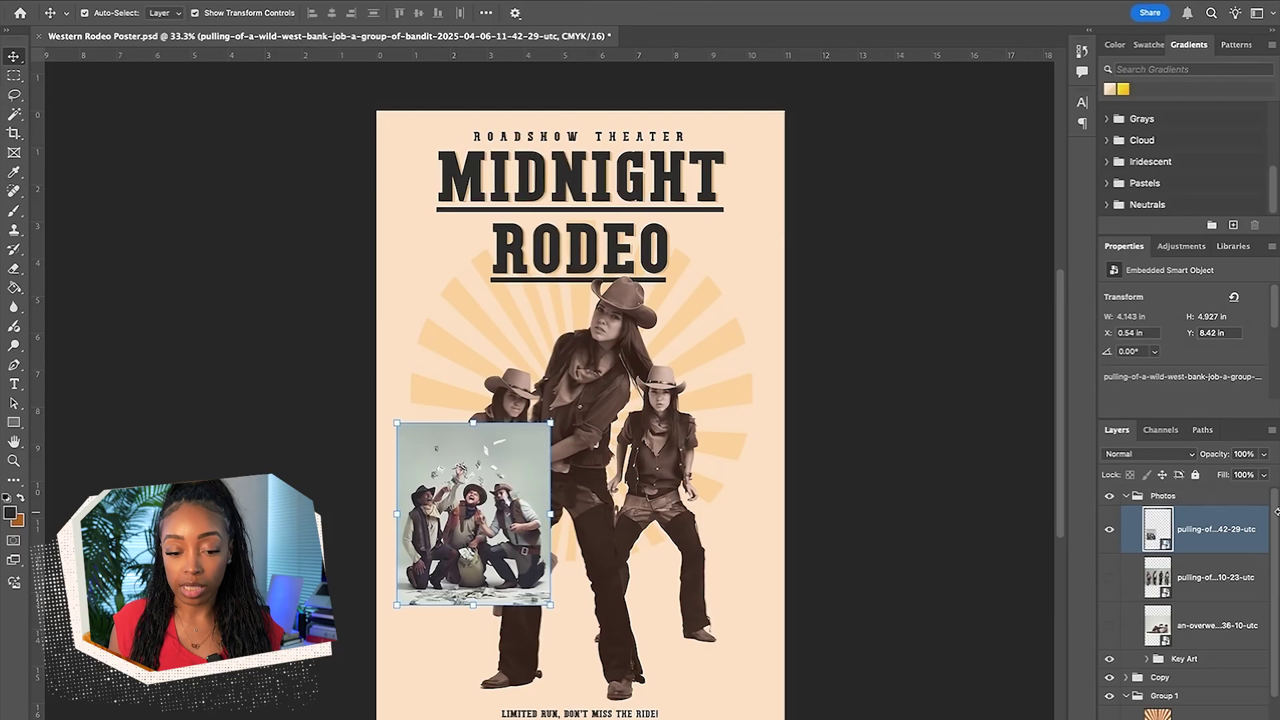
mouse_move(1275, 506)
mouse_down()
mouse_move(1273, 524)
mouse_move(1272, 501)
mouse_up()
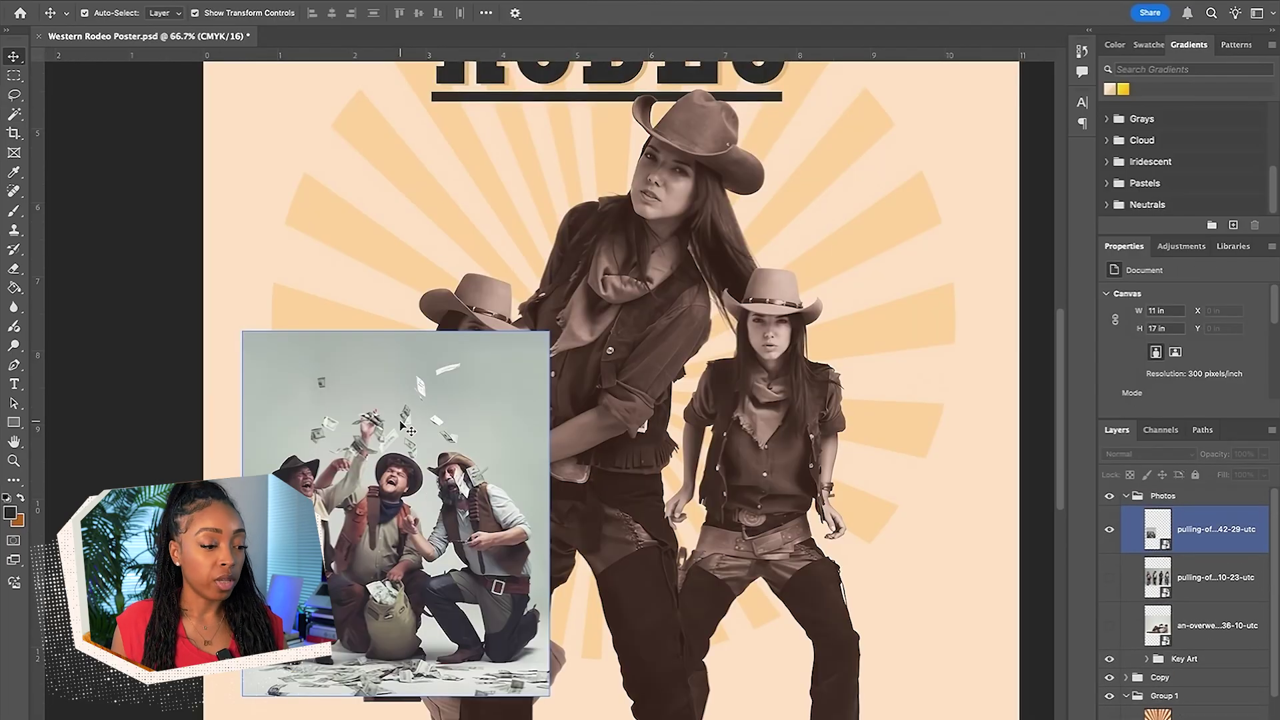
Select a circle around the three laughing bandits with the Elliptical Marquee and mask their photo to that circle.
drag(164, 340, 212, 220)
click(20, 76)
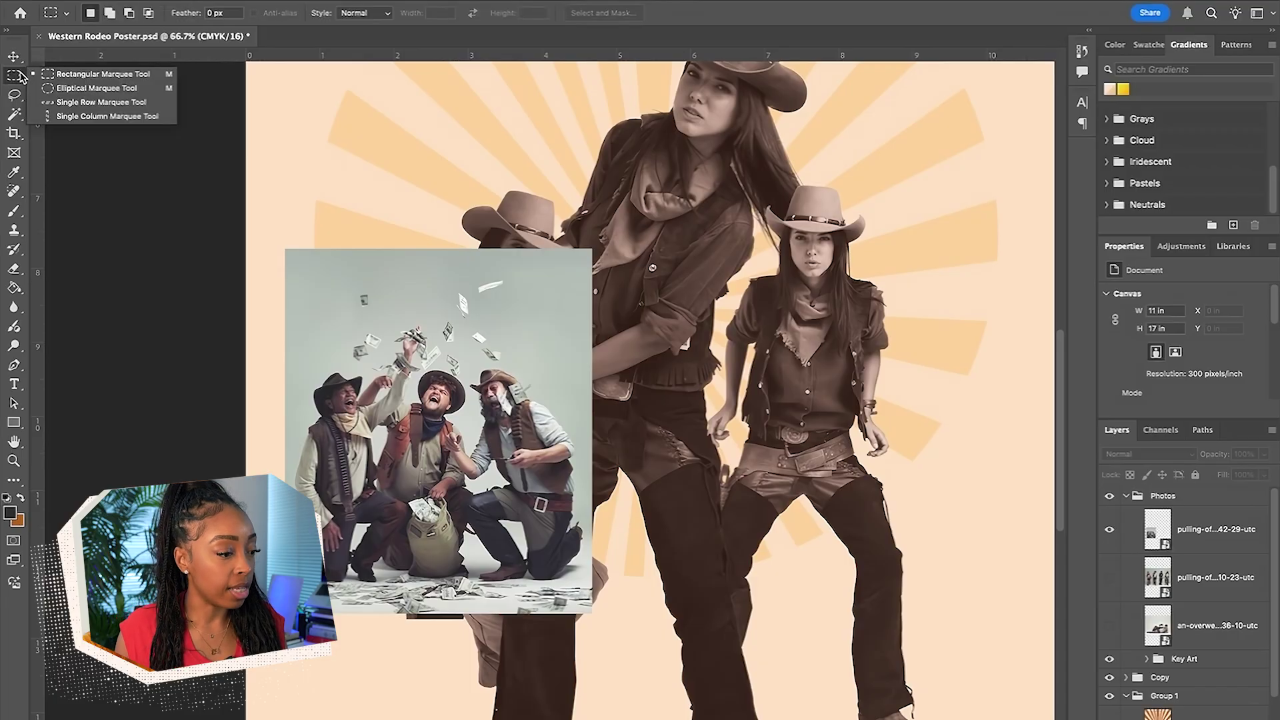
click(62, 90)
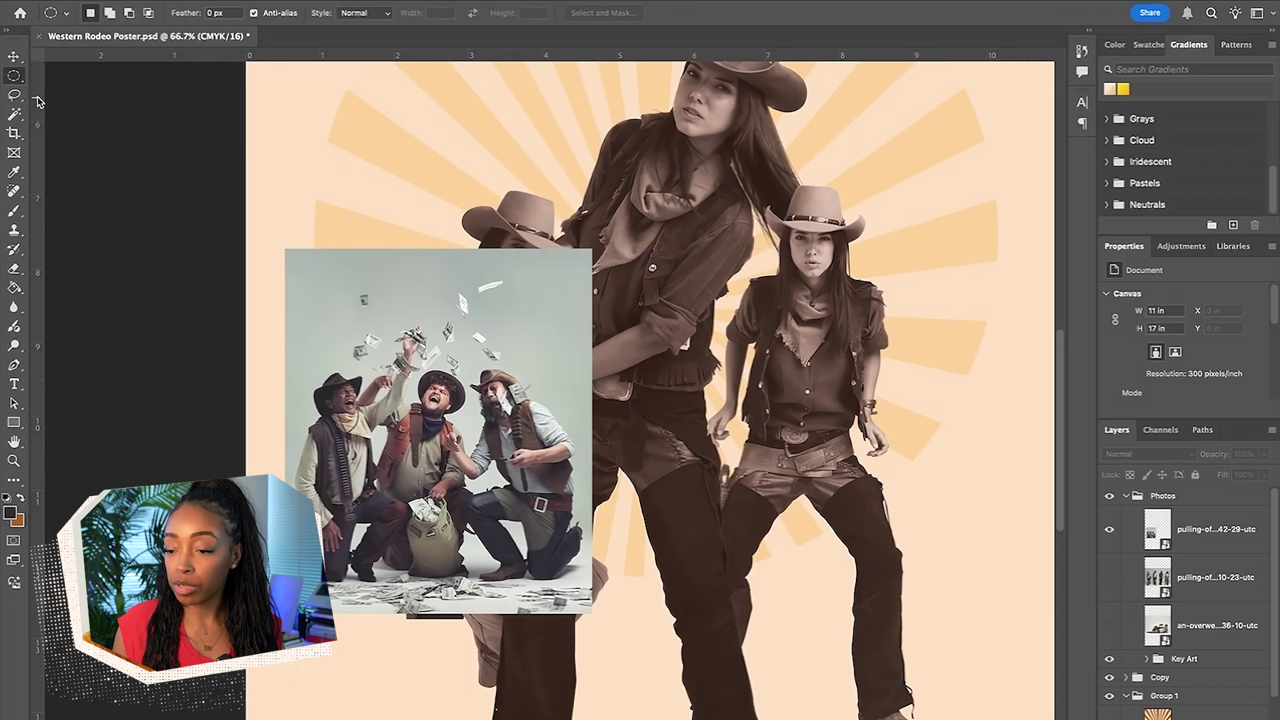
drag(296, 250, 588, 628)
drag(459, 449, 454, 453)
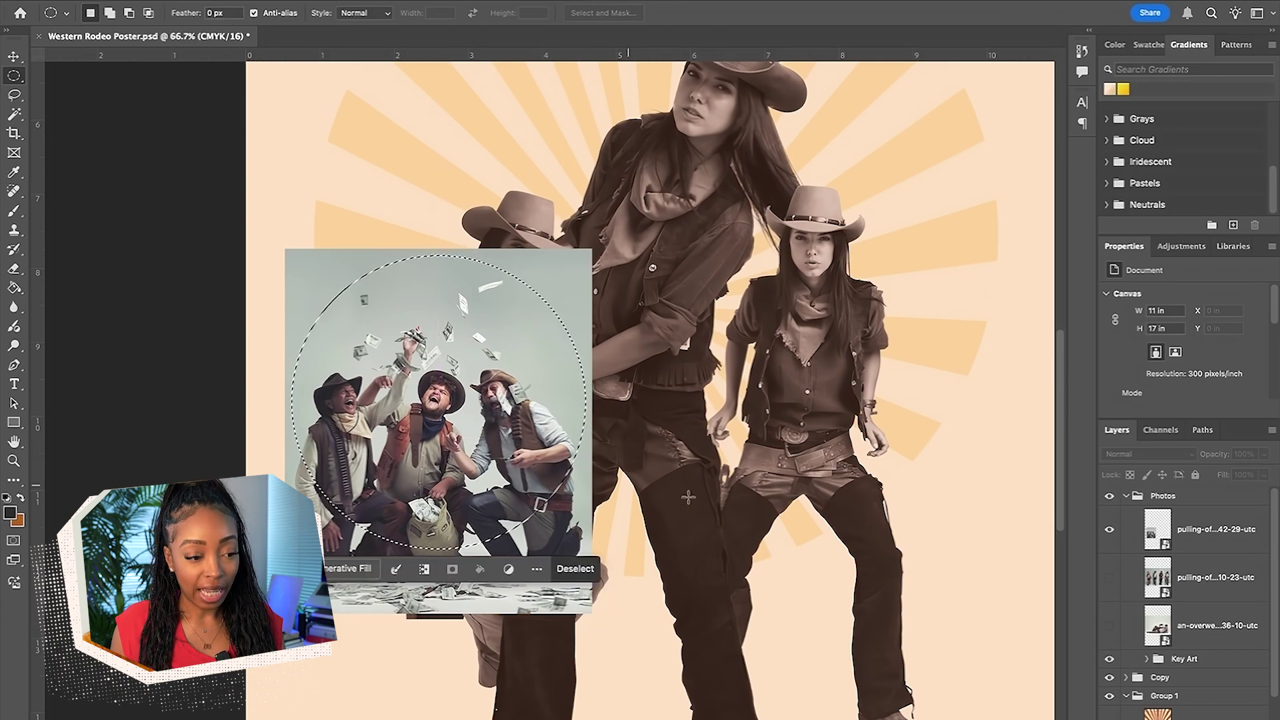
click(1222, 539)
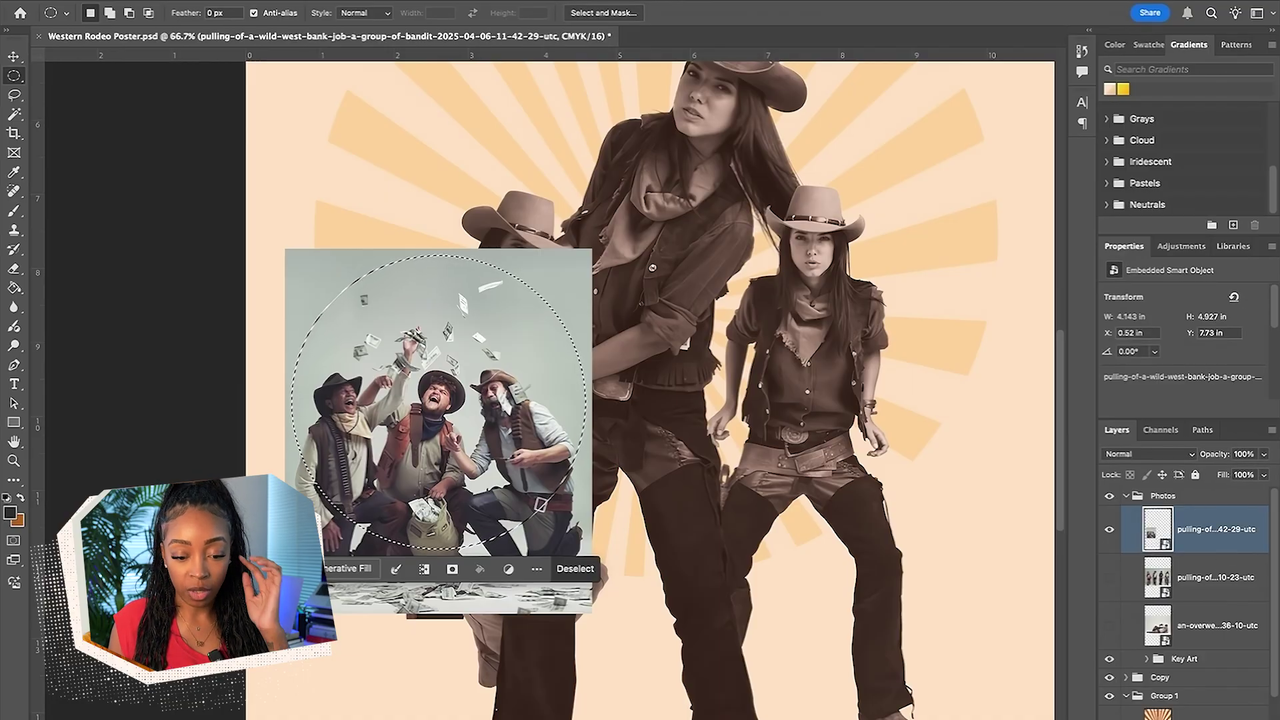
click(1154, 718)
Scale the circular bandit photo to about 2.59 in wide and place it below the money bag on the poster's left side.
key(ctrl+t)
drag(584, 348, 536, 394)
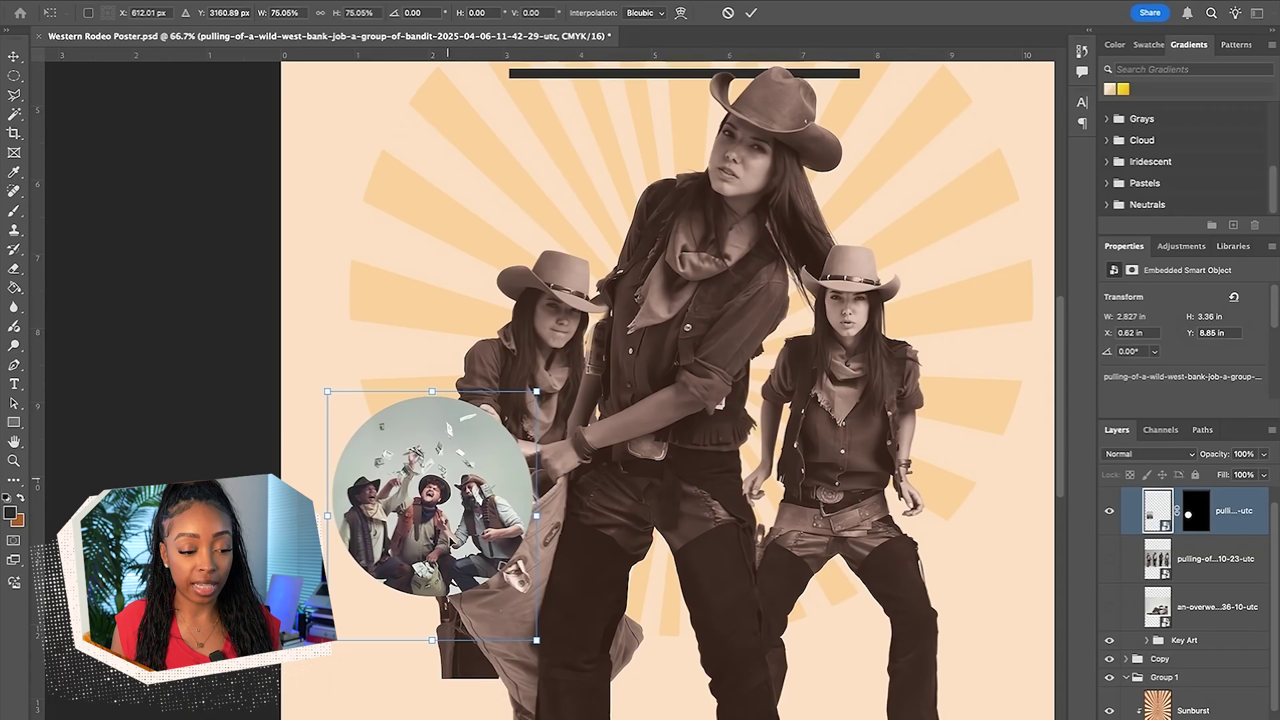
drag(448, 483, 440, 628)
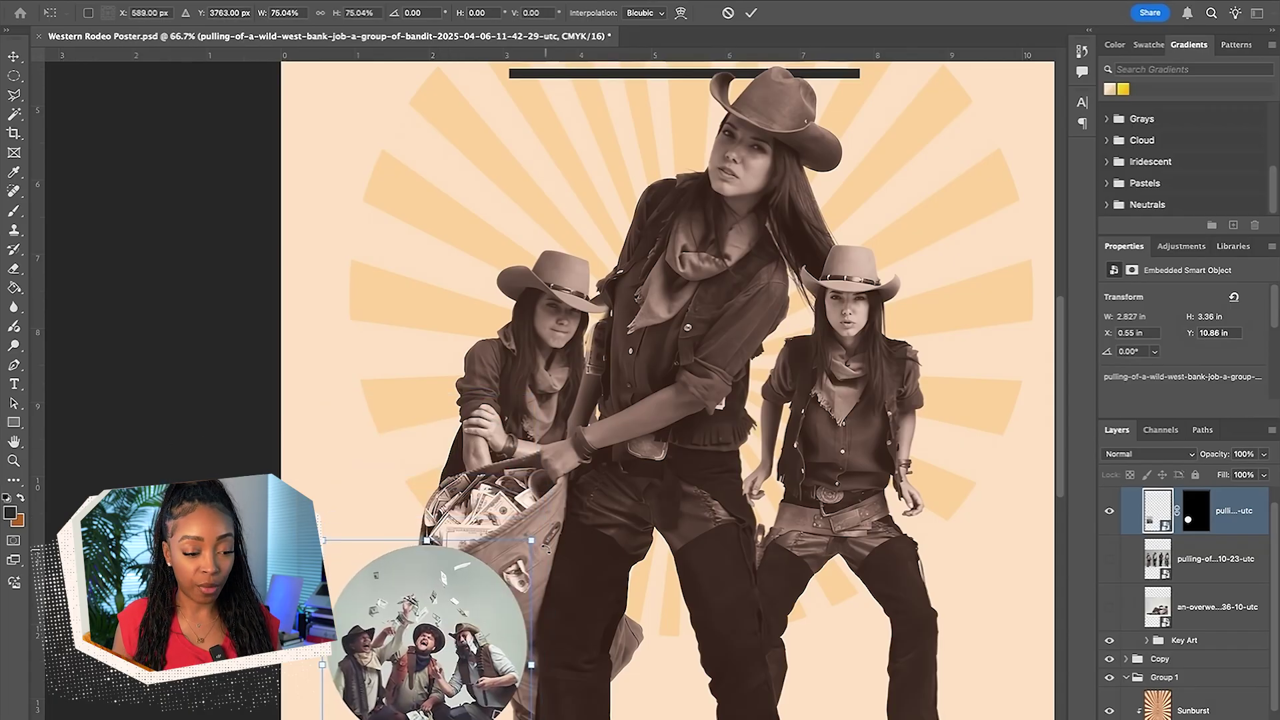
drag(531, 538, 512, 558)
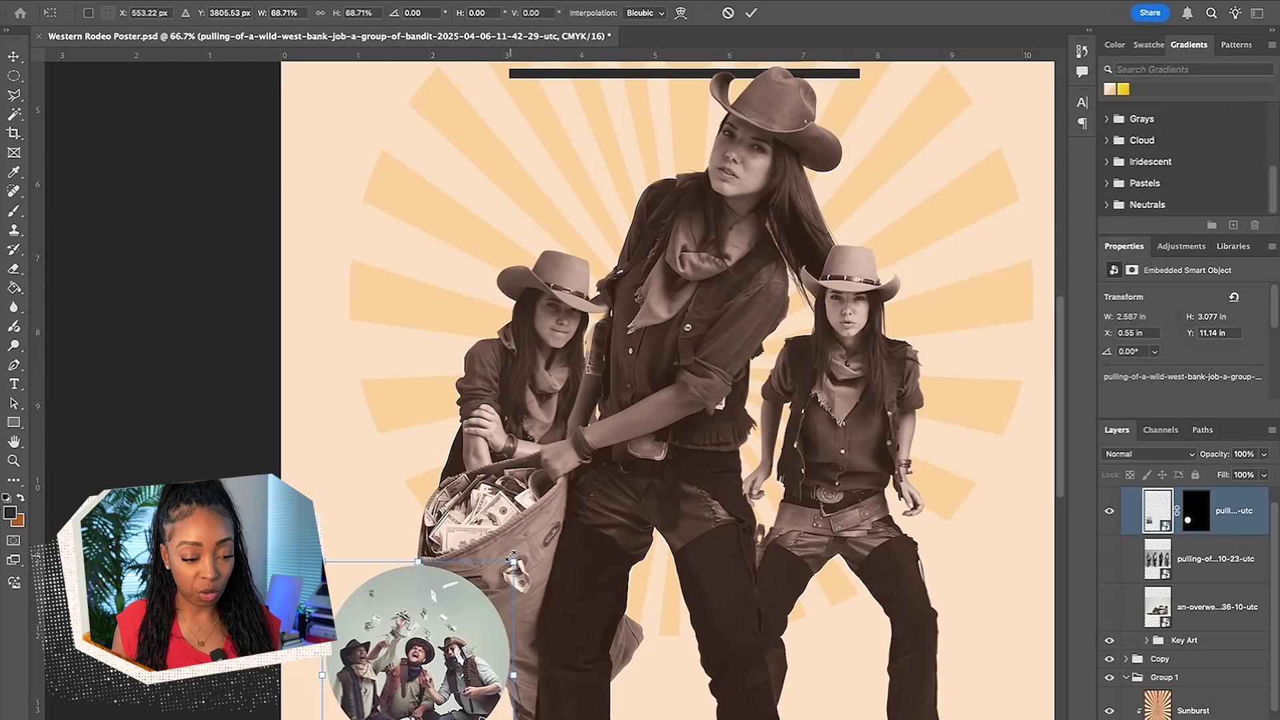
key(Return)
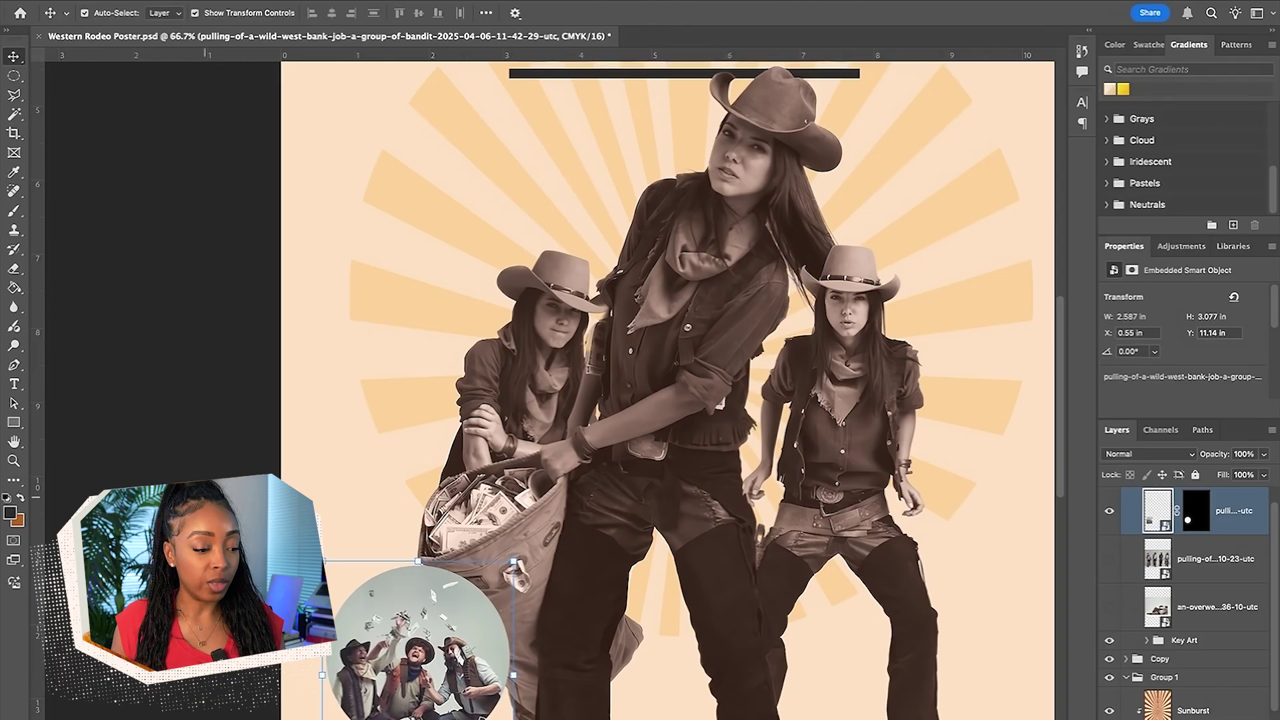
scroll(217, 320, down, 5)
drag(156, 330, 168, 367)
drag(397, 472, 402, 462)
Copy the Color Overlay layer style from the small cowgirl on the right and paste it onto the circular bandit photo.
click(866, 513)
scroll(1153, 640, down, 2)
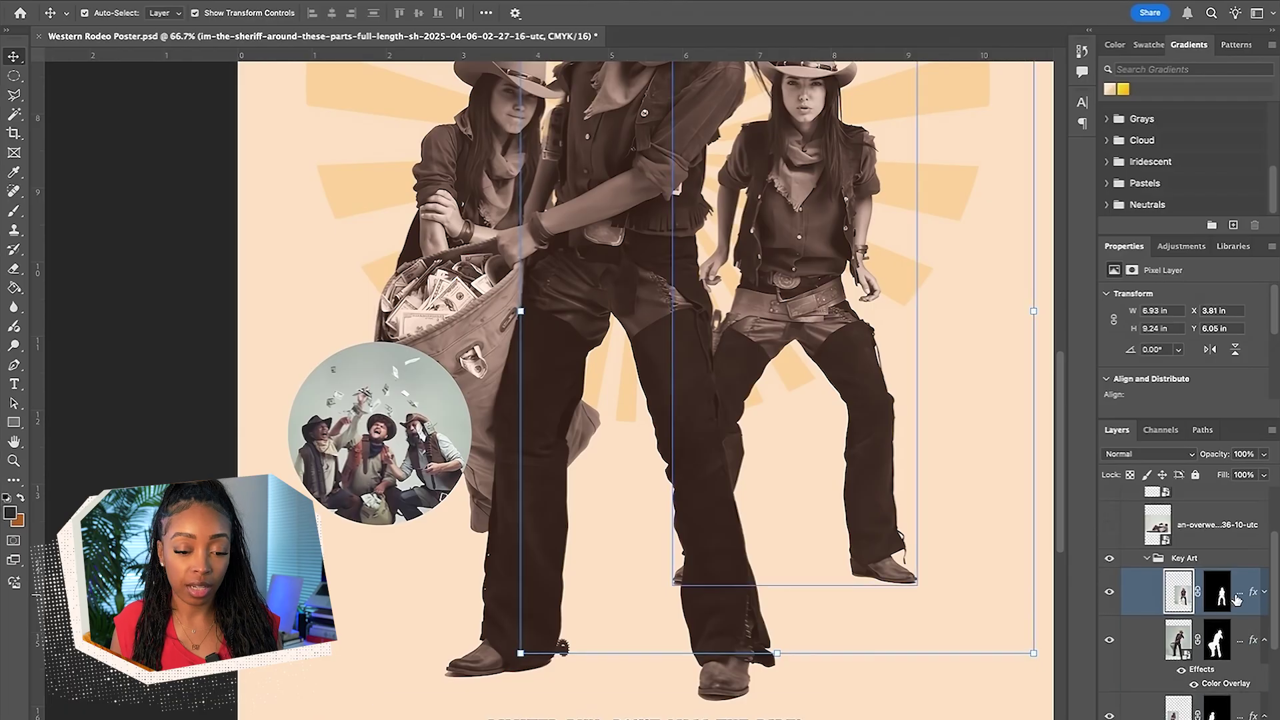
right_click(1106, 603)
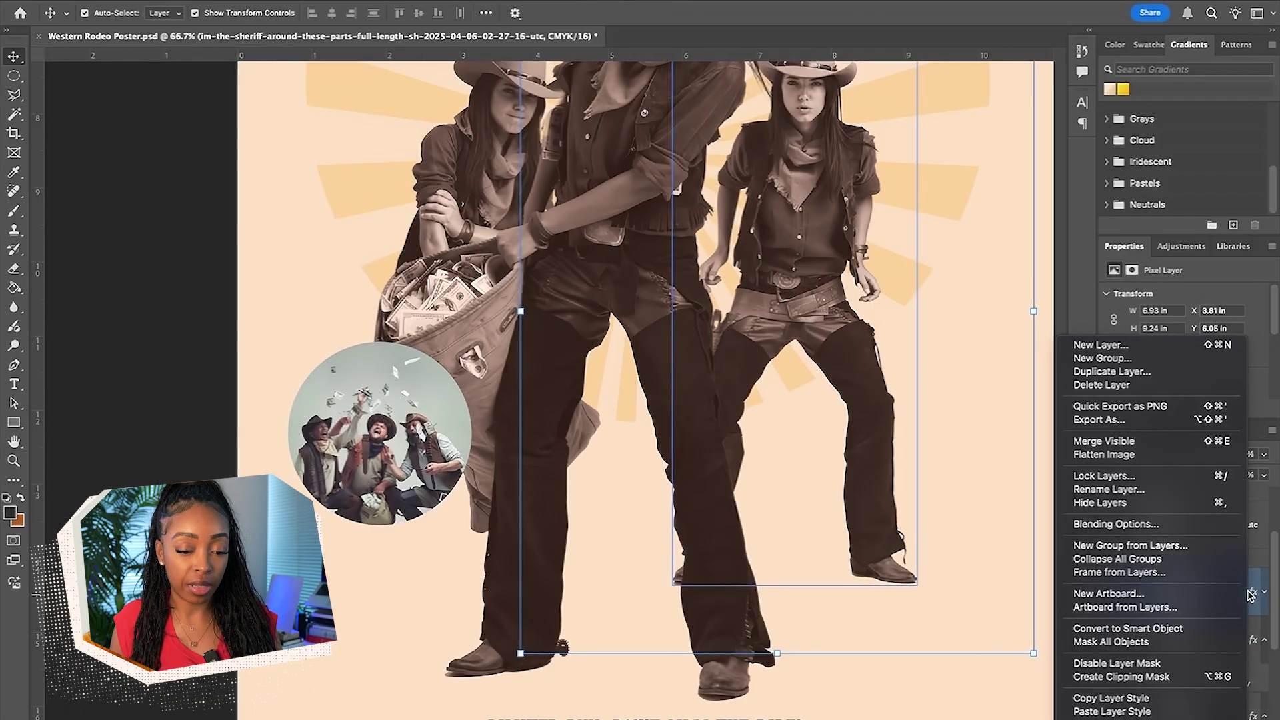
click(1106, 698)
scroll(1218, 573, up, 3)
click(1226, 531)
right_click(1230, 531)
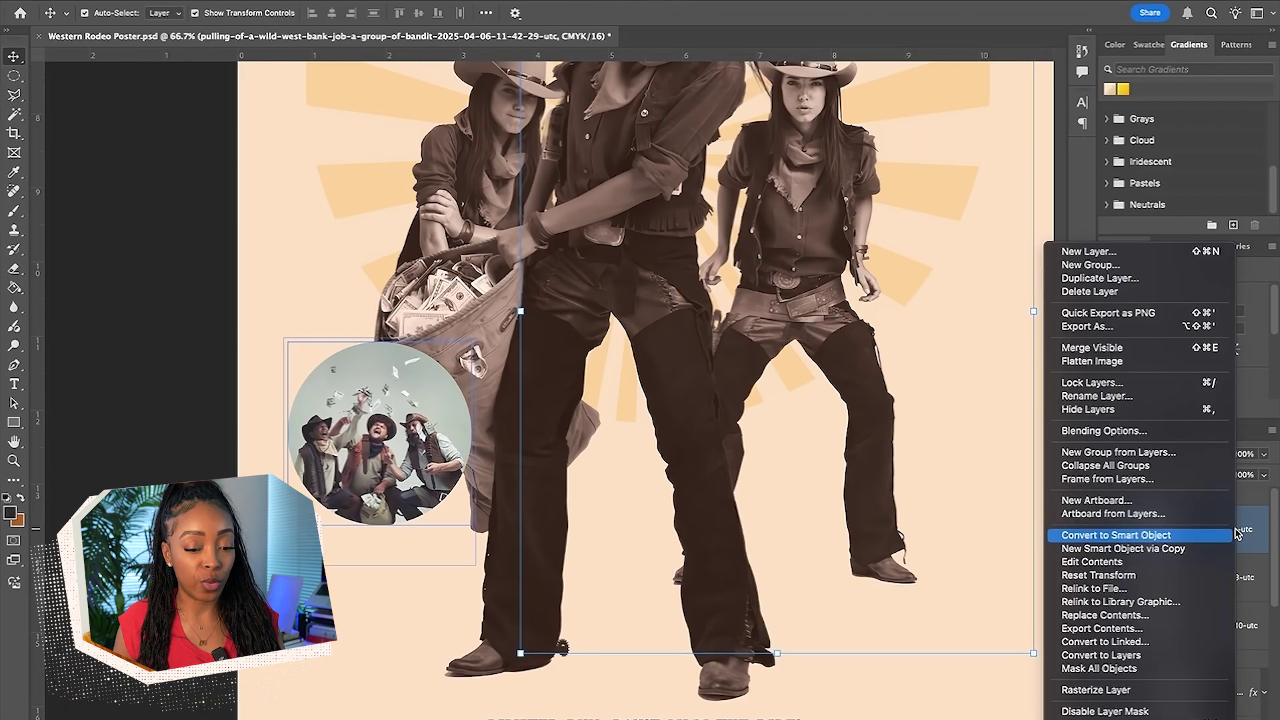
click(1106, 719)
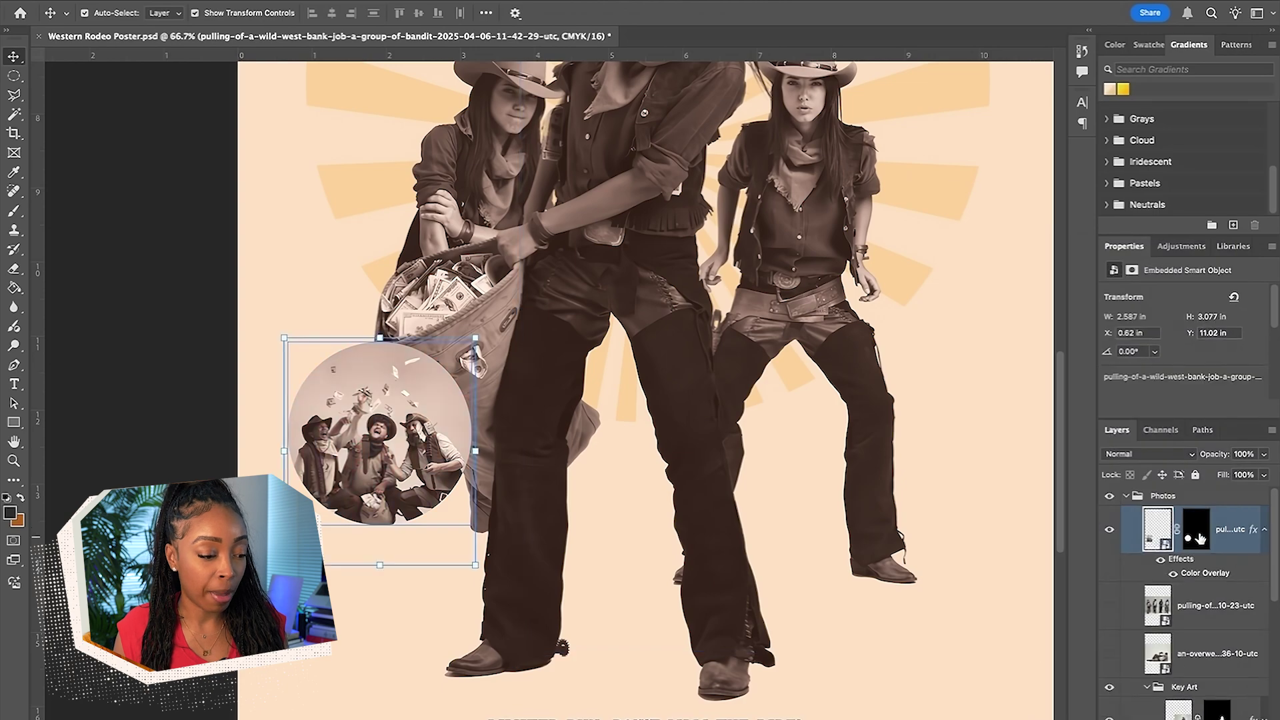
Add a 40 px outside stroke to the circular bandit photo in the poster's cream background color, fee1c4.
scroll(640, 390, down, 1)
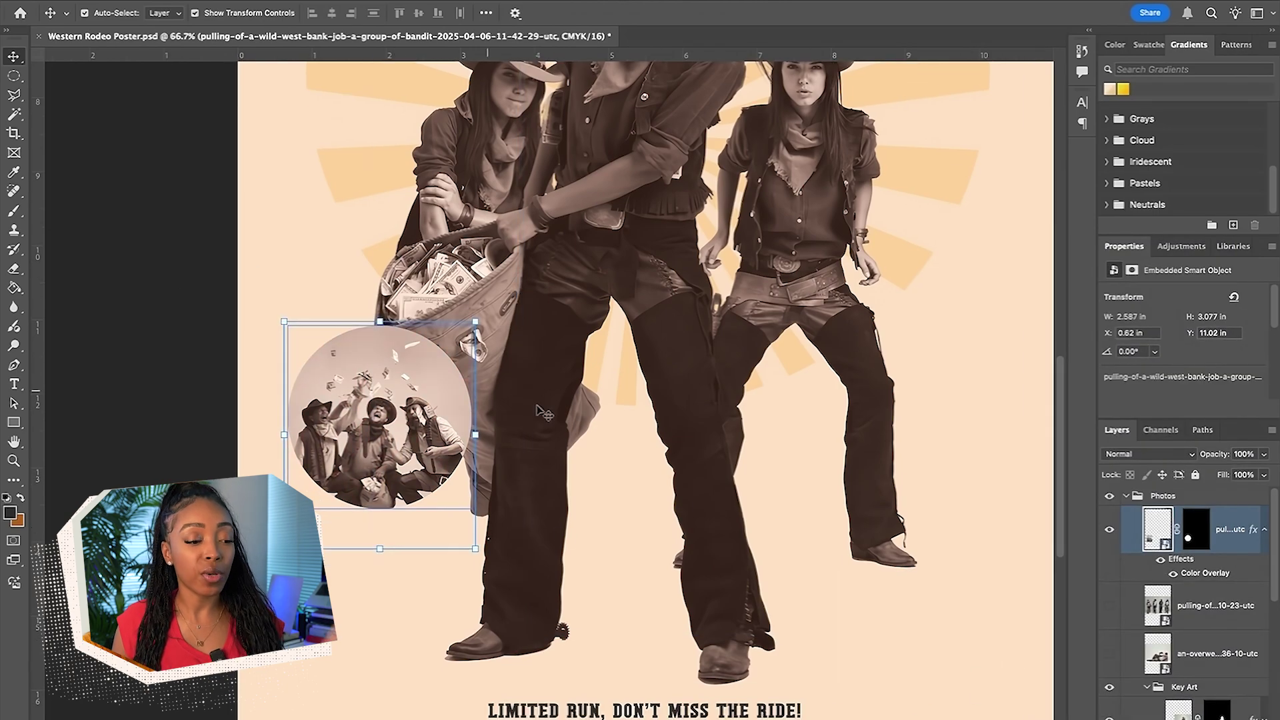
click(1148, 719)
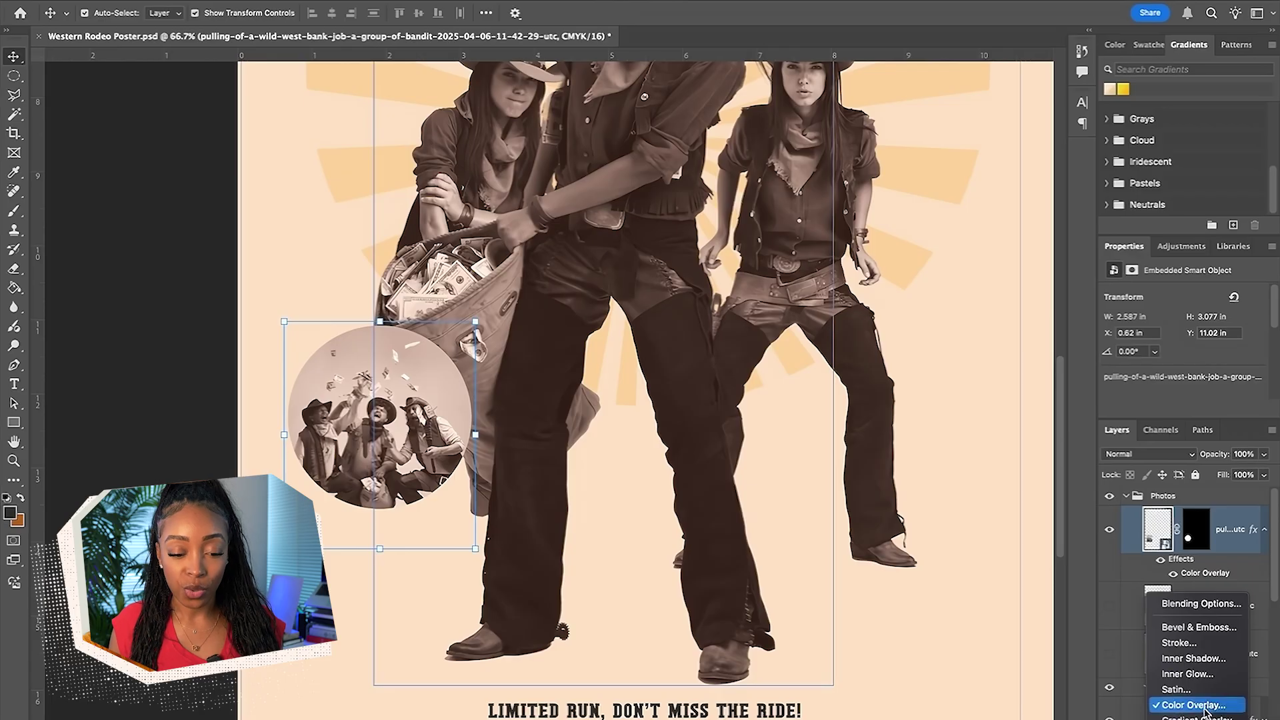
click(1199, 645)
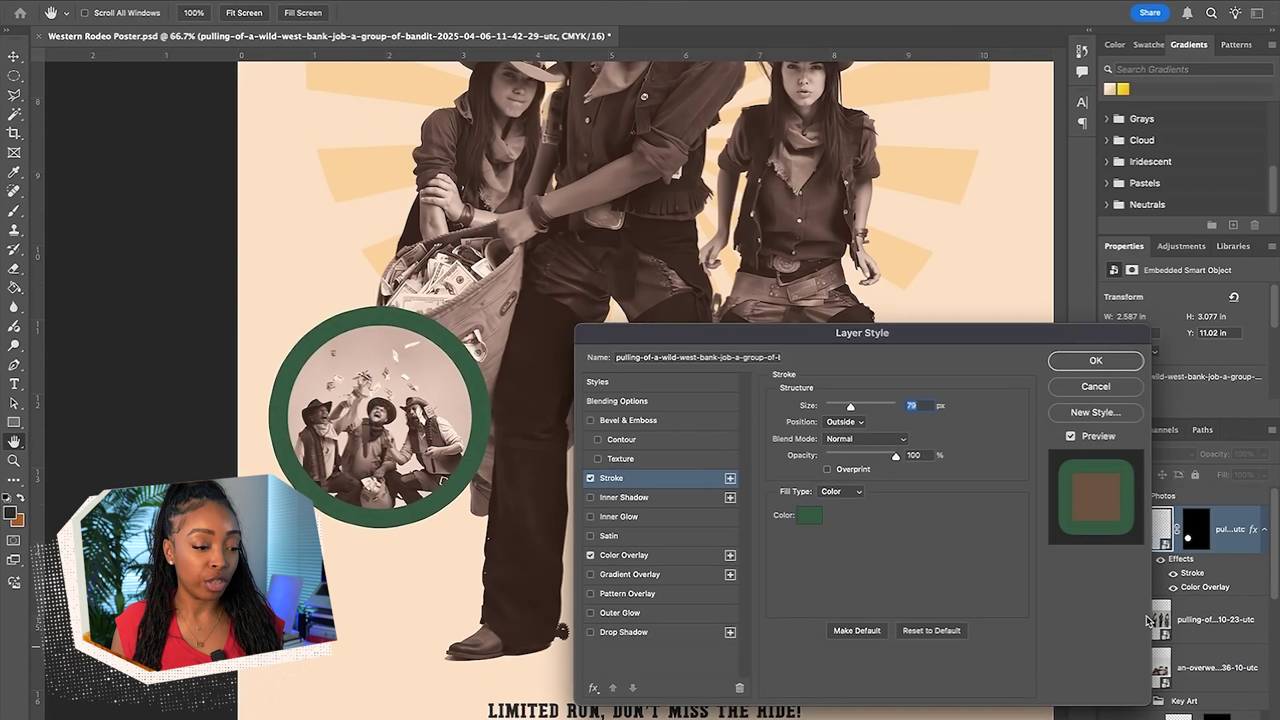
drag(860, 408, 840, 411)
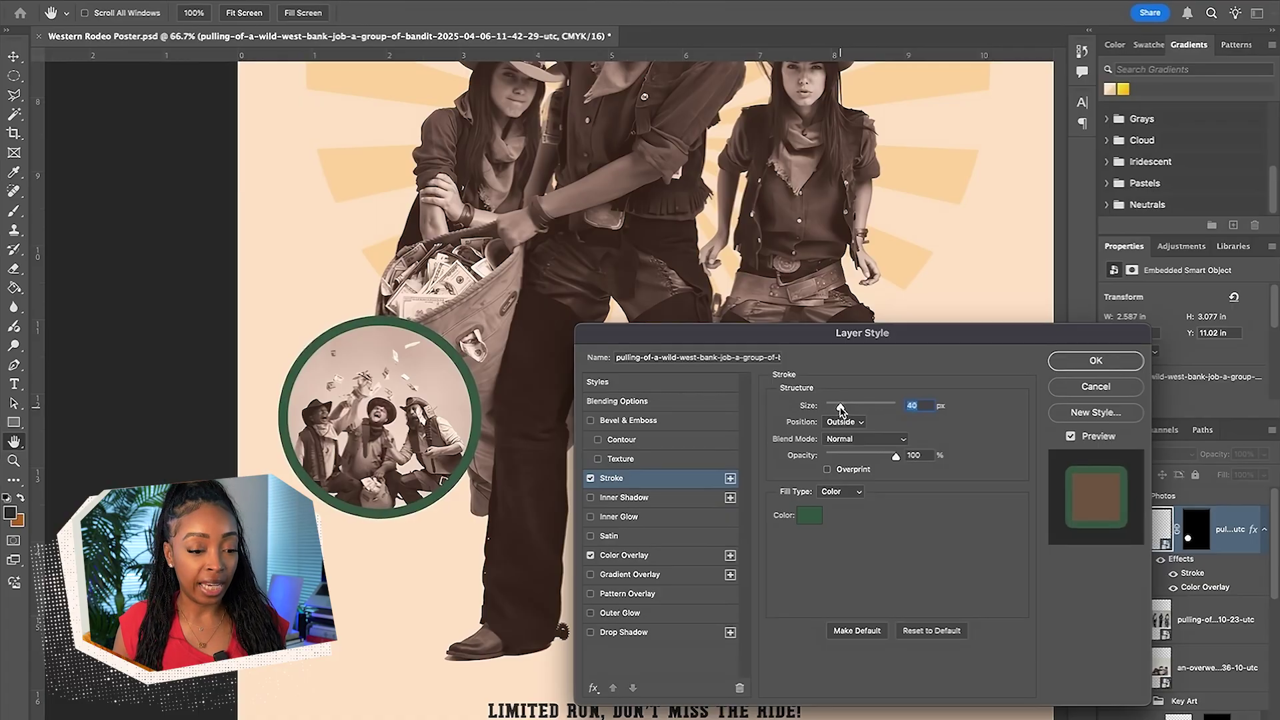
click(810, 516)
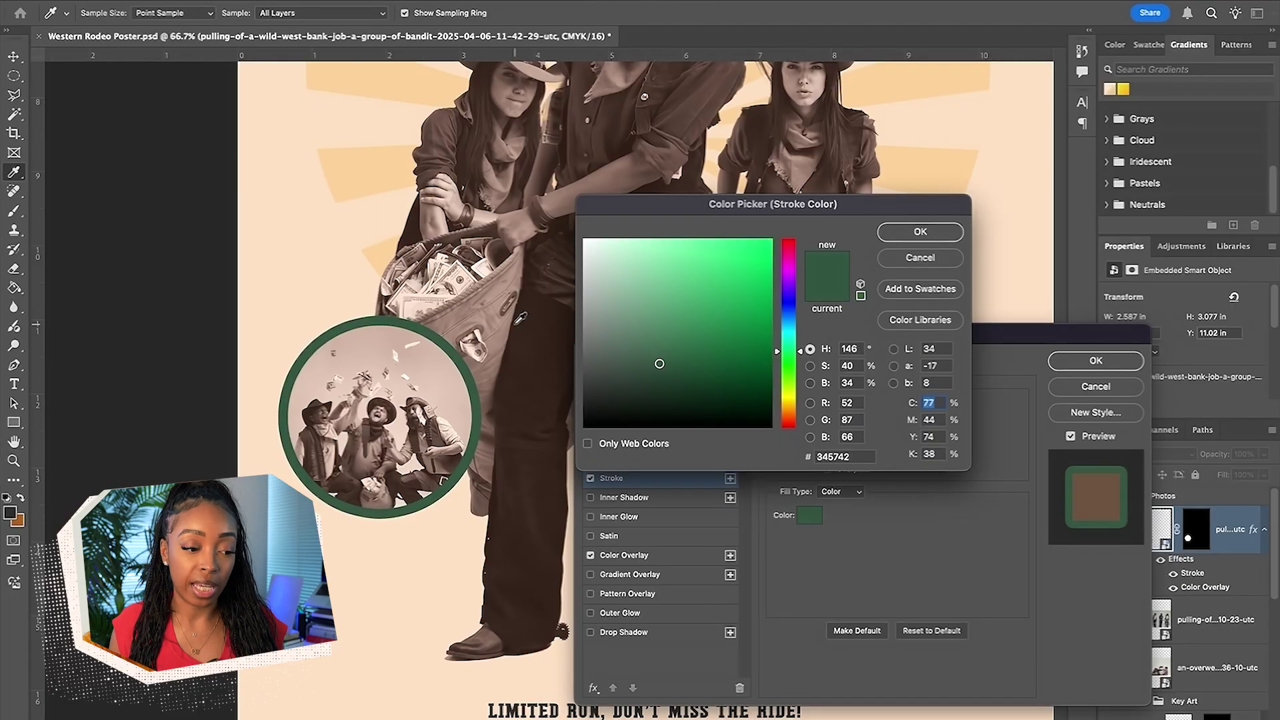
click(289, 232)
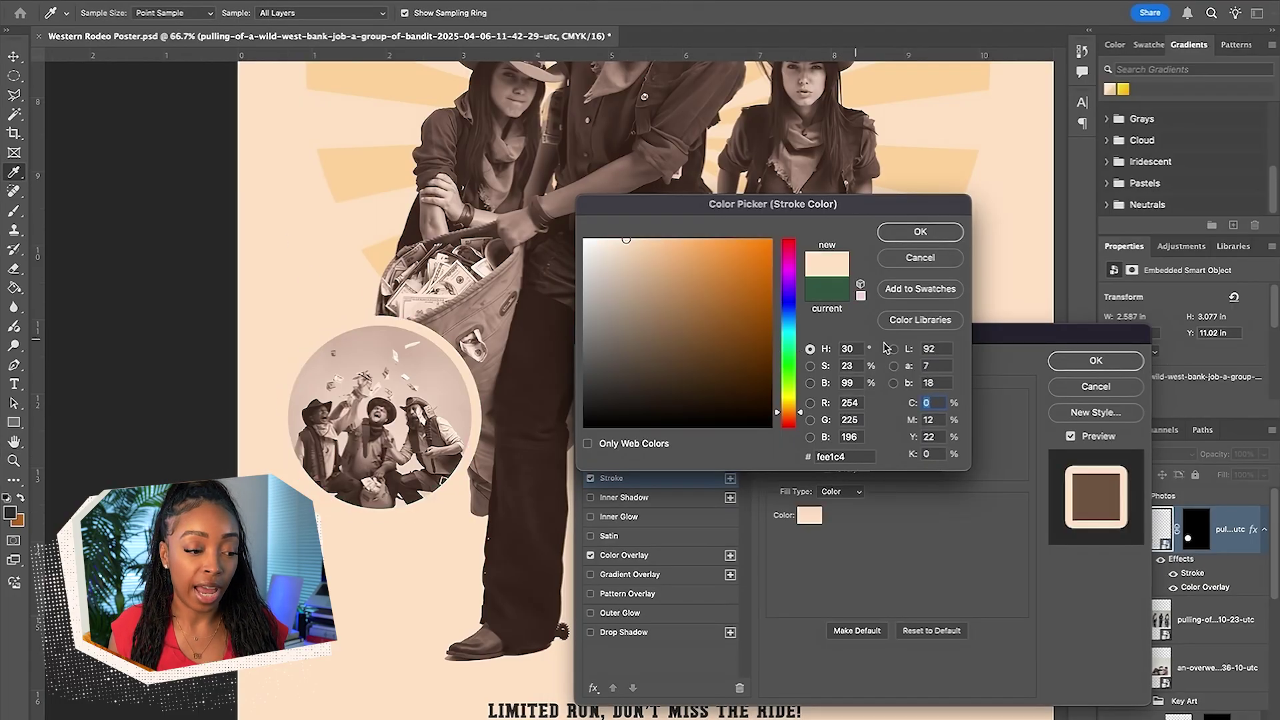
click(919, 233)
Reduce the circular photo's stroke size to 29 px and apply the layer style.
drag(910, 333, 971, 374)
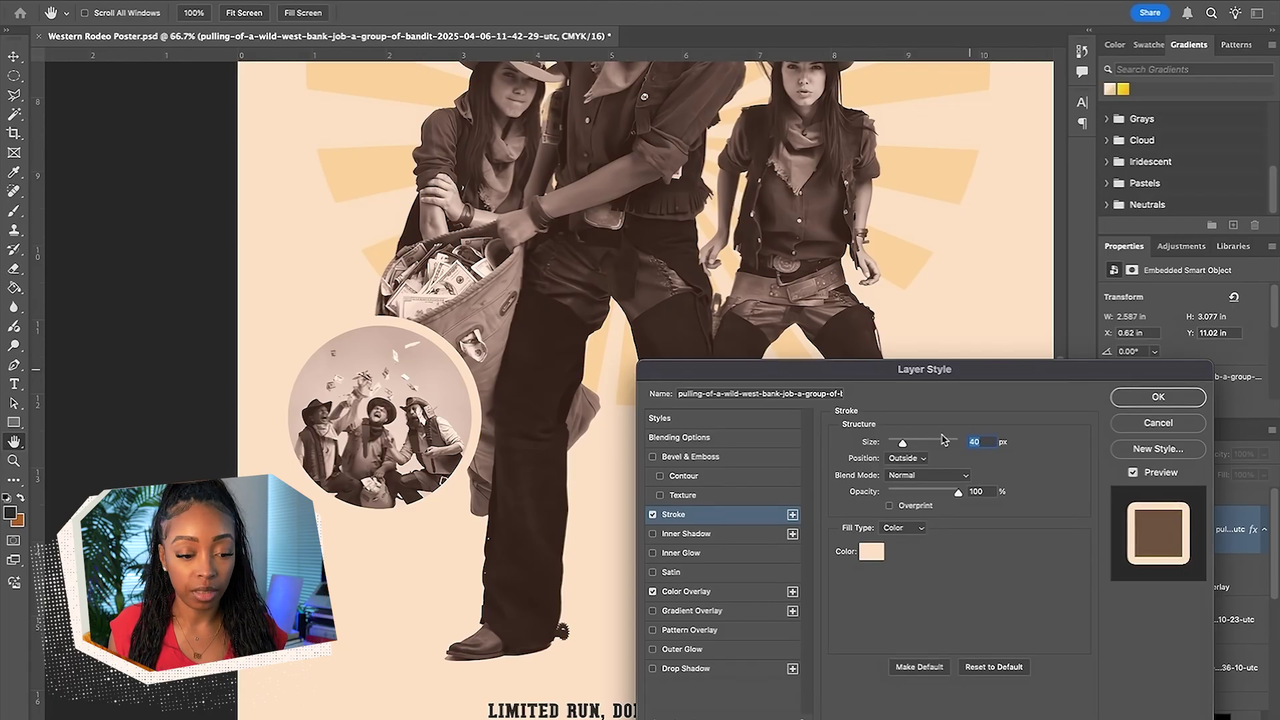
drag(901, 446, 899, 445)
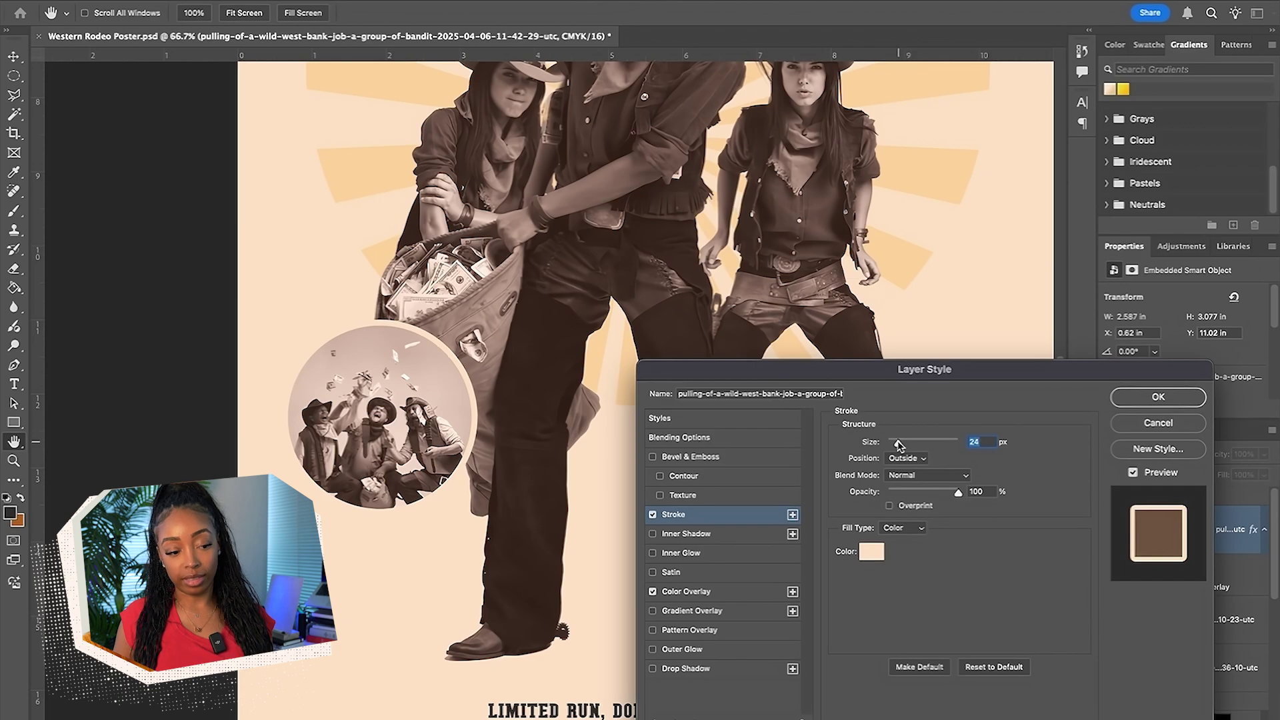
click(1161, 396)
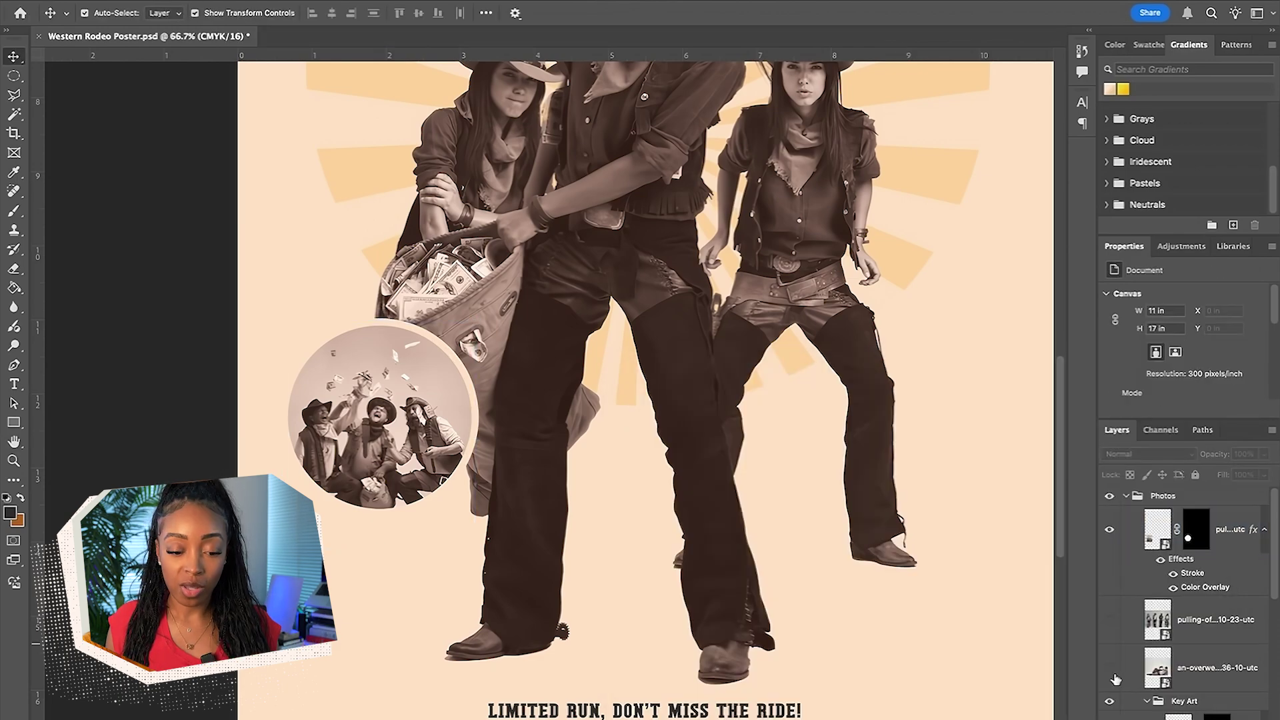
Show the hidden photo of the reclining cowboy and select its layer.
click(1110, 668)
click(887, 407)
key(ctrl+minus)
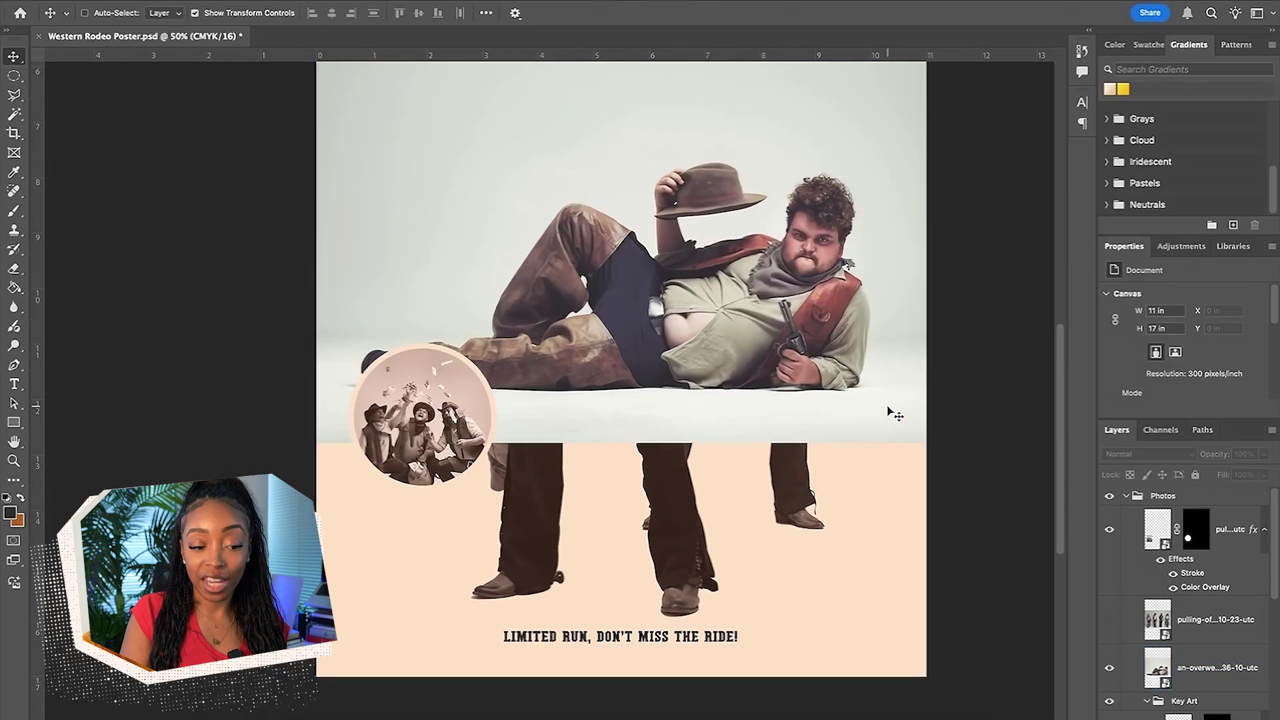
key(ctrl+minus)
key(ctrl+plus)
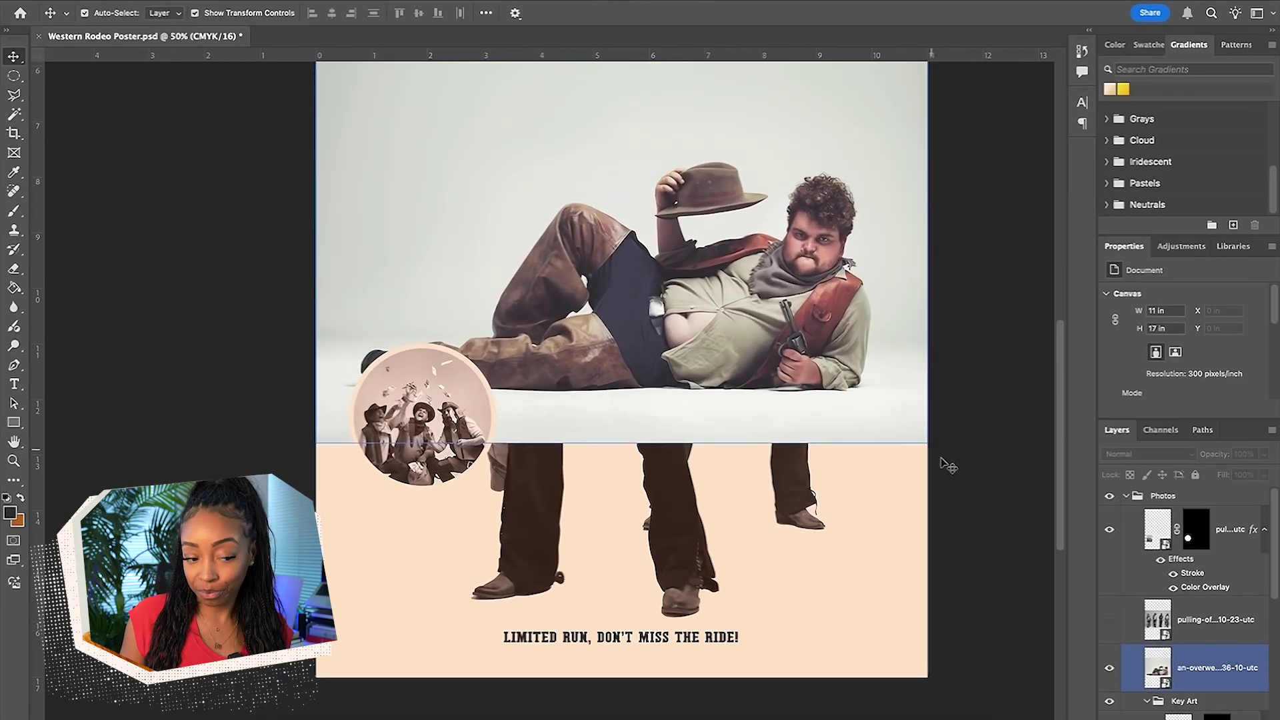
drag(985, 309, 941, 468)
click(737, 350)
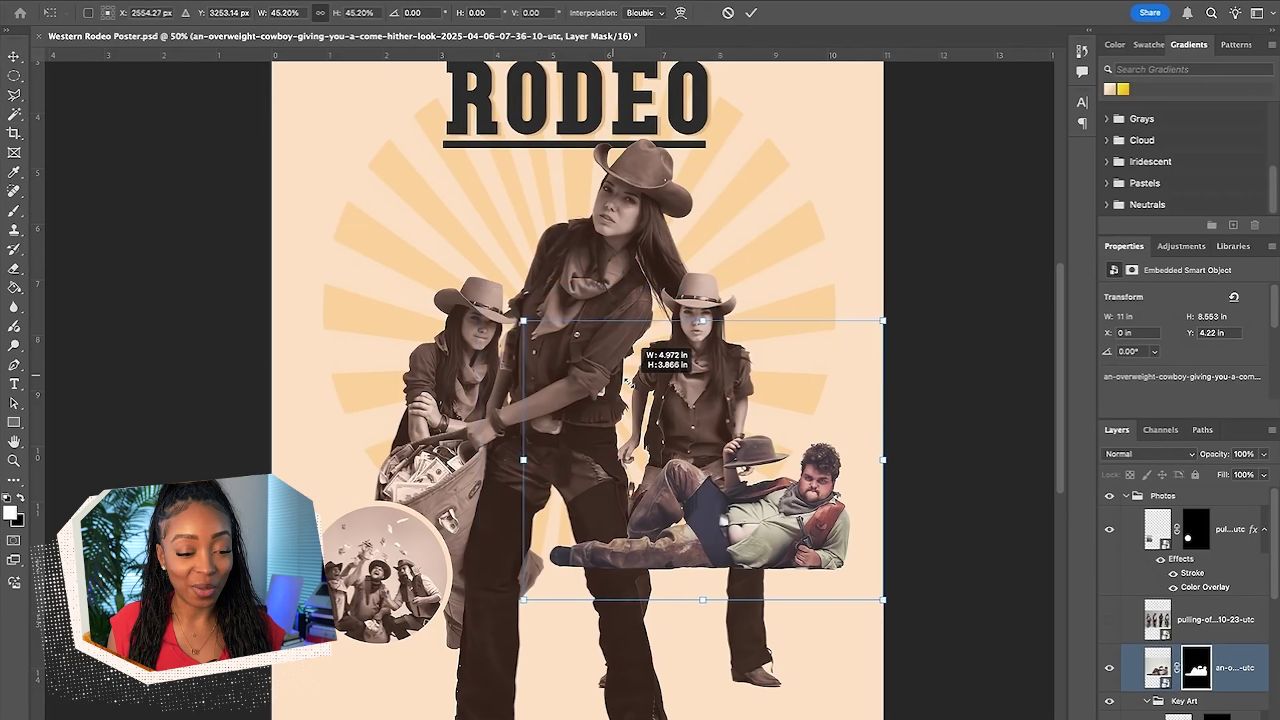
Shrink the reclining cowboy cutout into the poster's lower-right area and paste the copied Color Overlay style onto it.
drag(637, 393, 622, 397)
drag(763, 603, 767, 608)
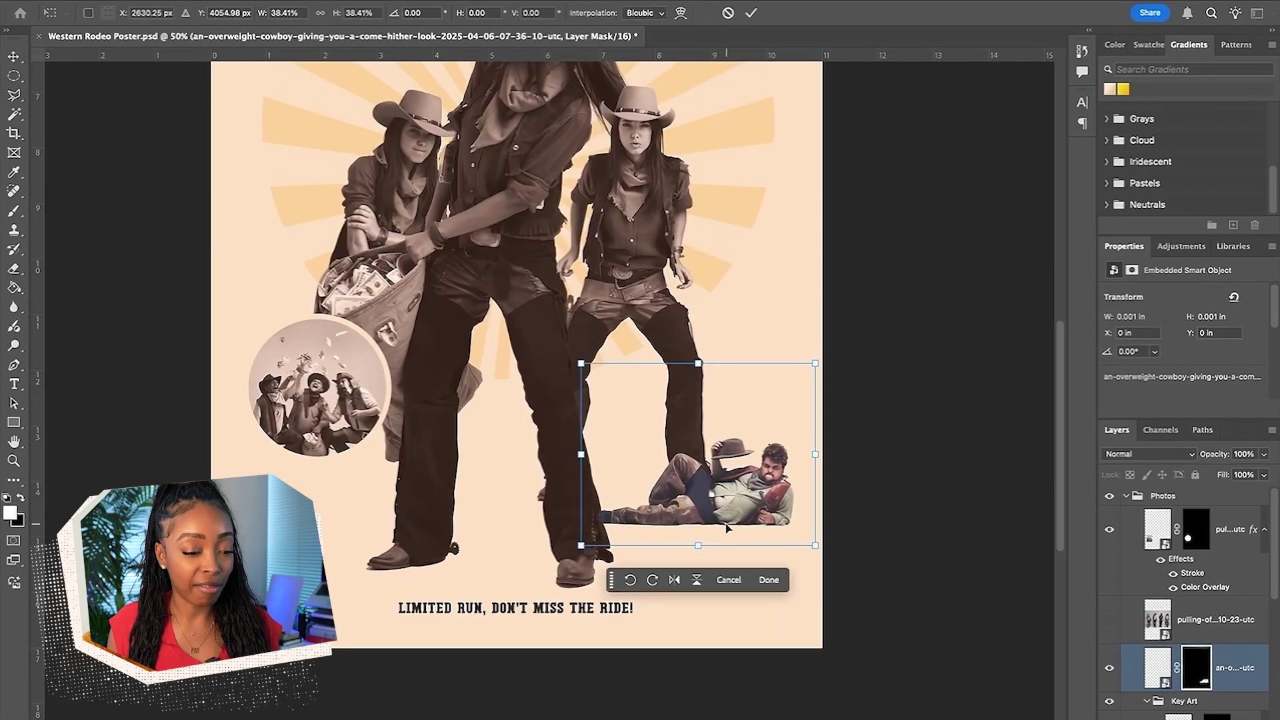
drag(729, 510, 704, 516)
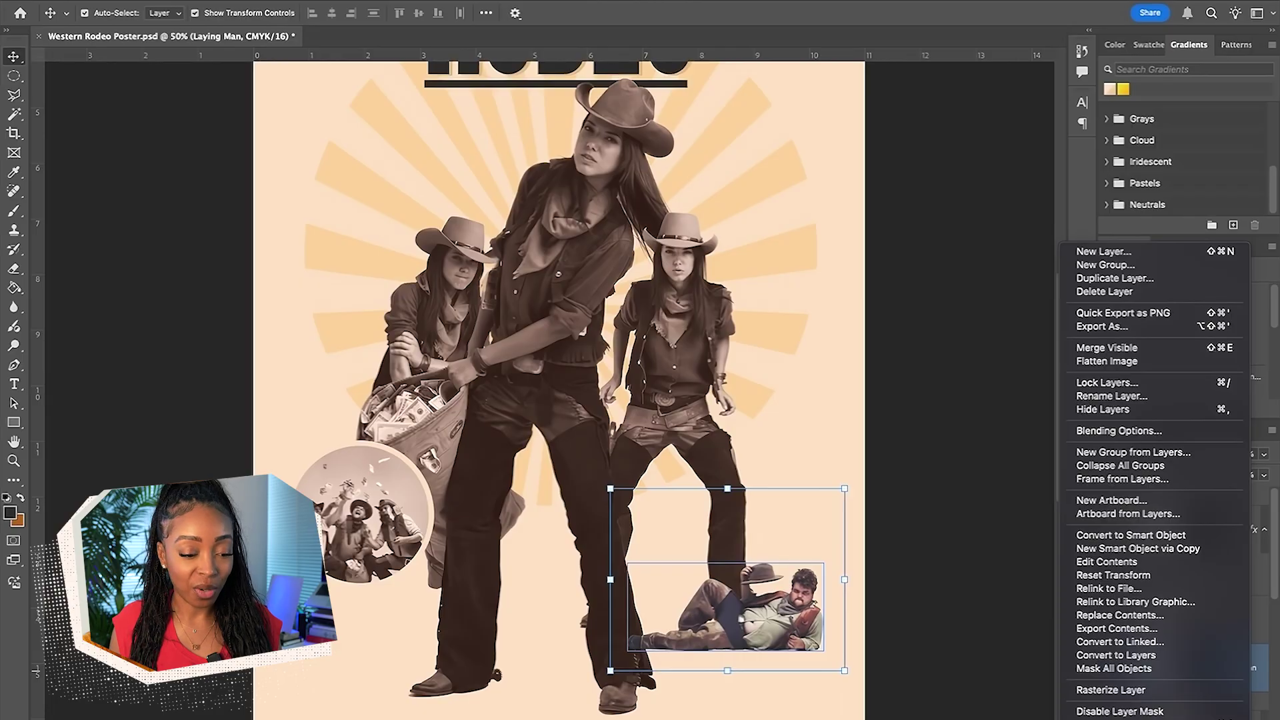
click(1110, 717)
click(936, 566)
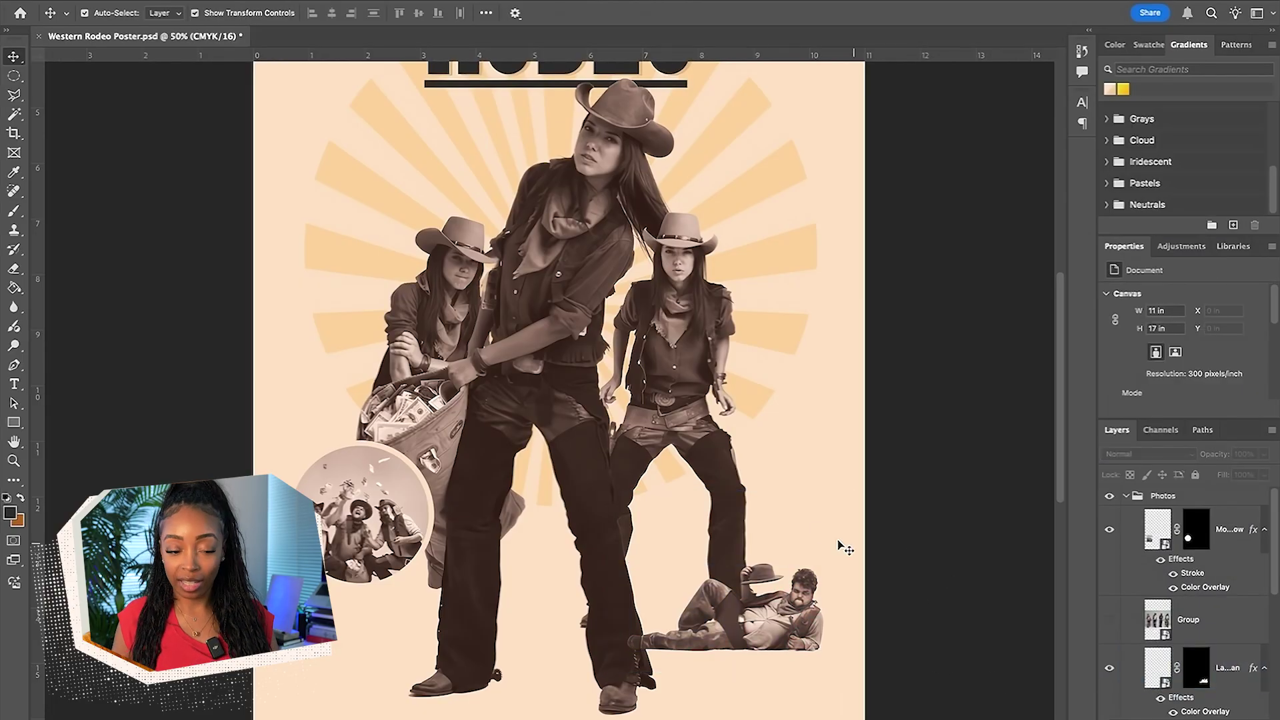
Mask the Group photo to a rectangle around the upper bodies of the two men on its left.
click(768, 641)
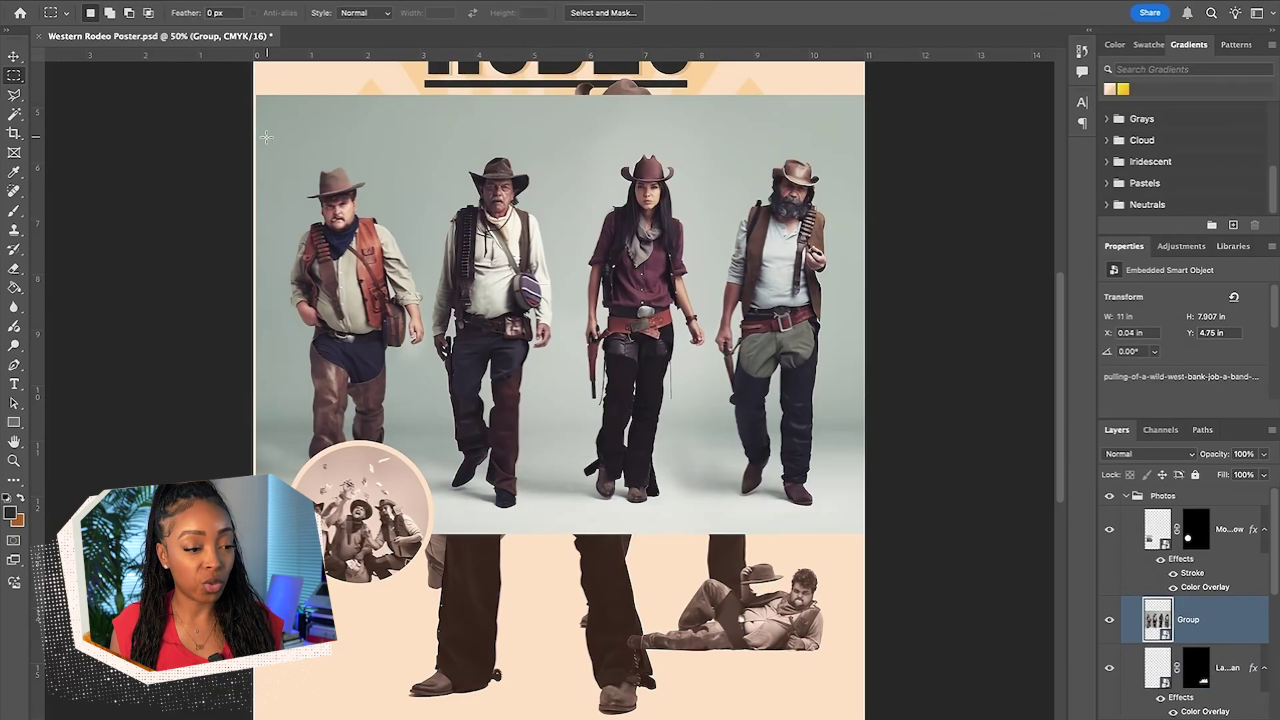
drag(266, 137, 563, 300)
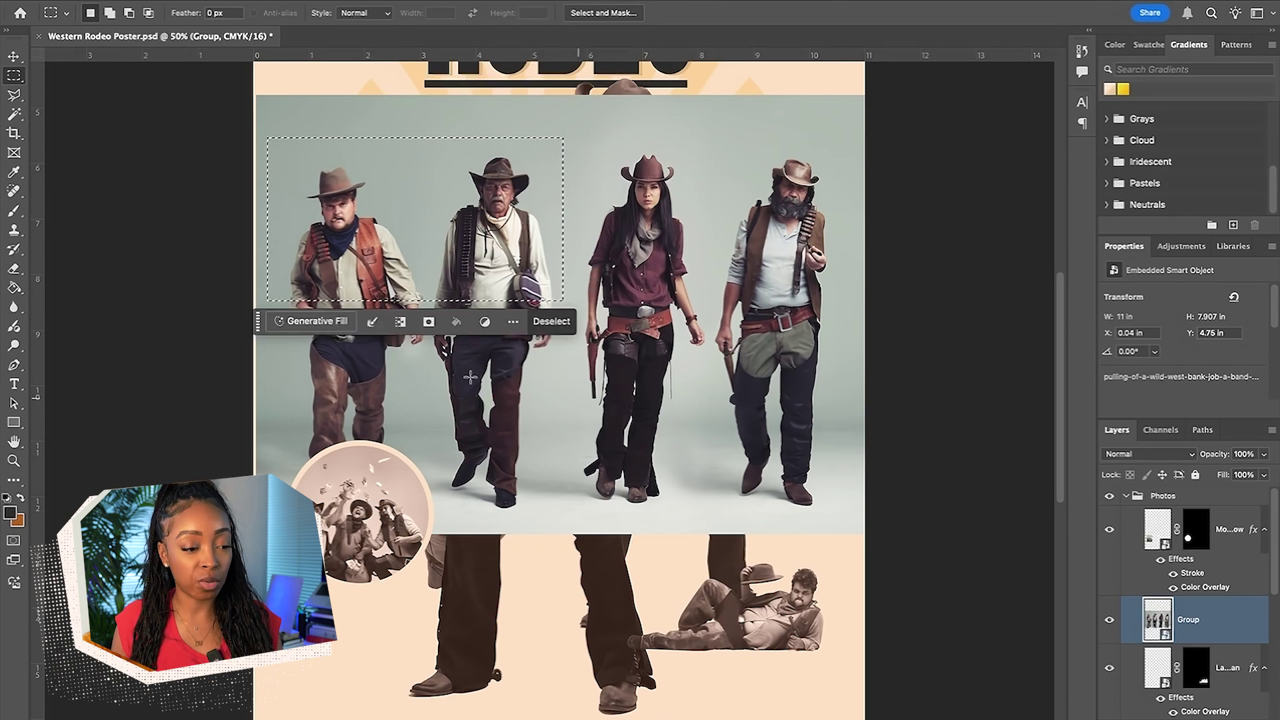
click(428, 322)
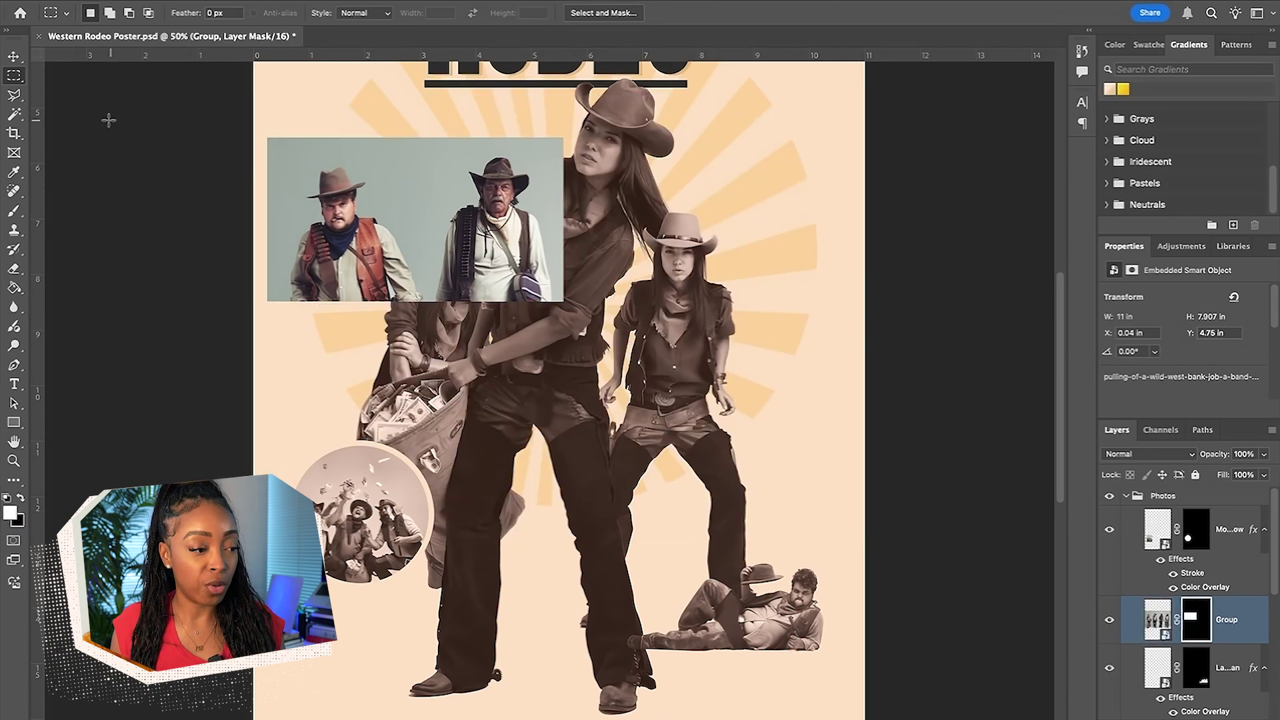
Paste the copied Color Overlay style onto the masked Group layer showing the two men.
click(14, 57)
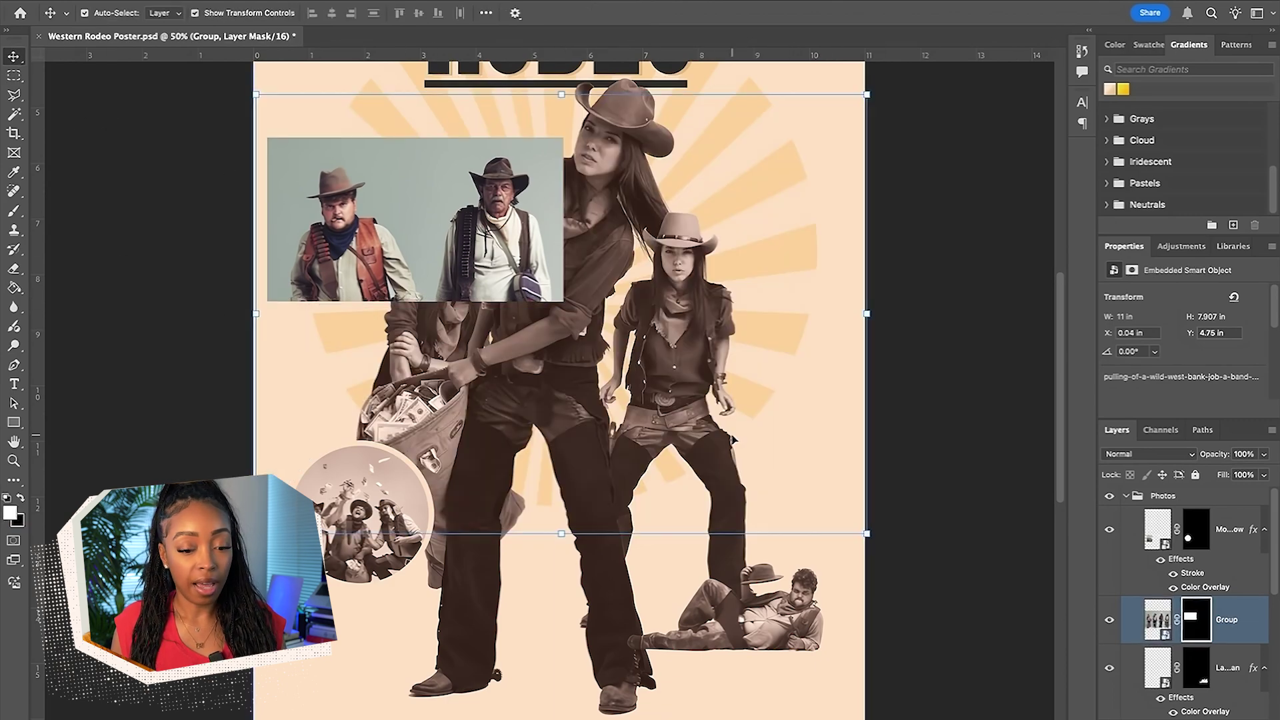
right_click(1241, 633)
click(1107, 717)
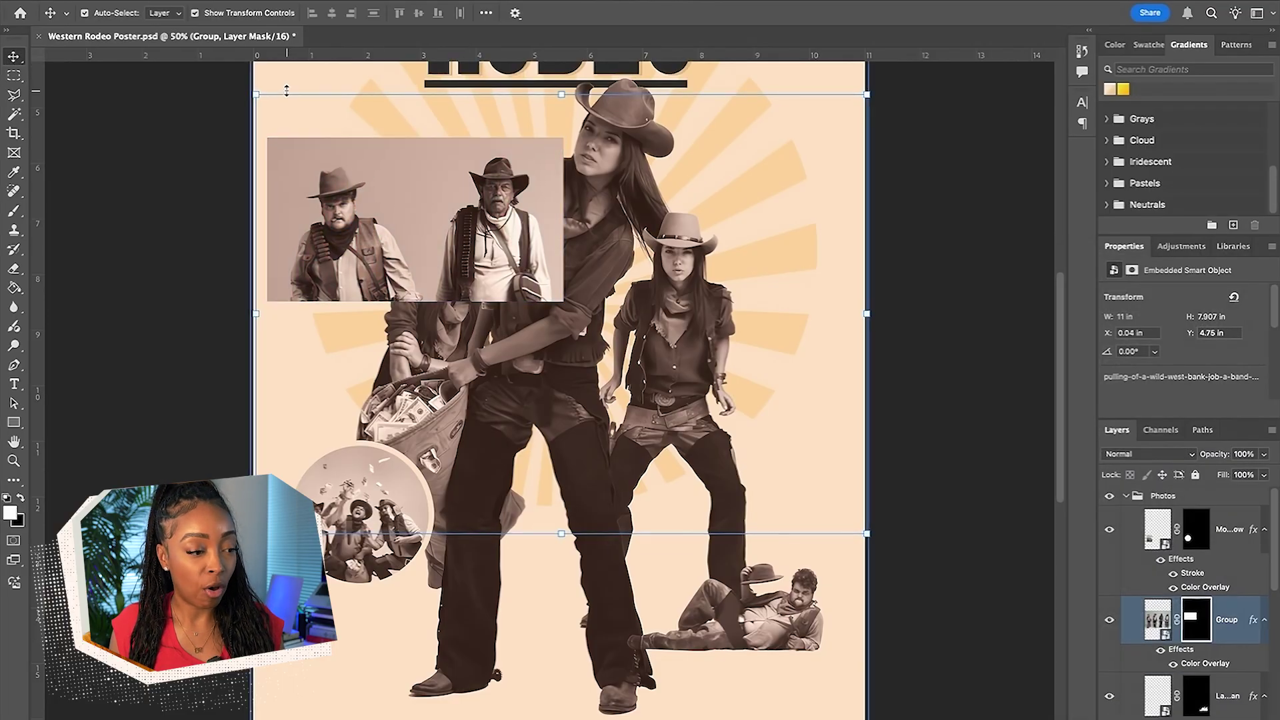
Scale down the masked photo of the two men and position it against the poster's right edge, beside the right cowgirl's hips.
key(ctrl+t)
drag(258, 116, 298, 127)
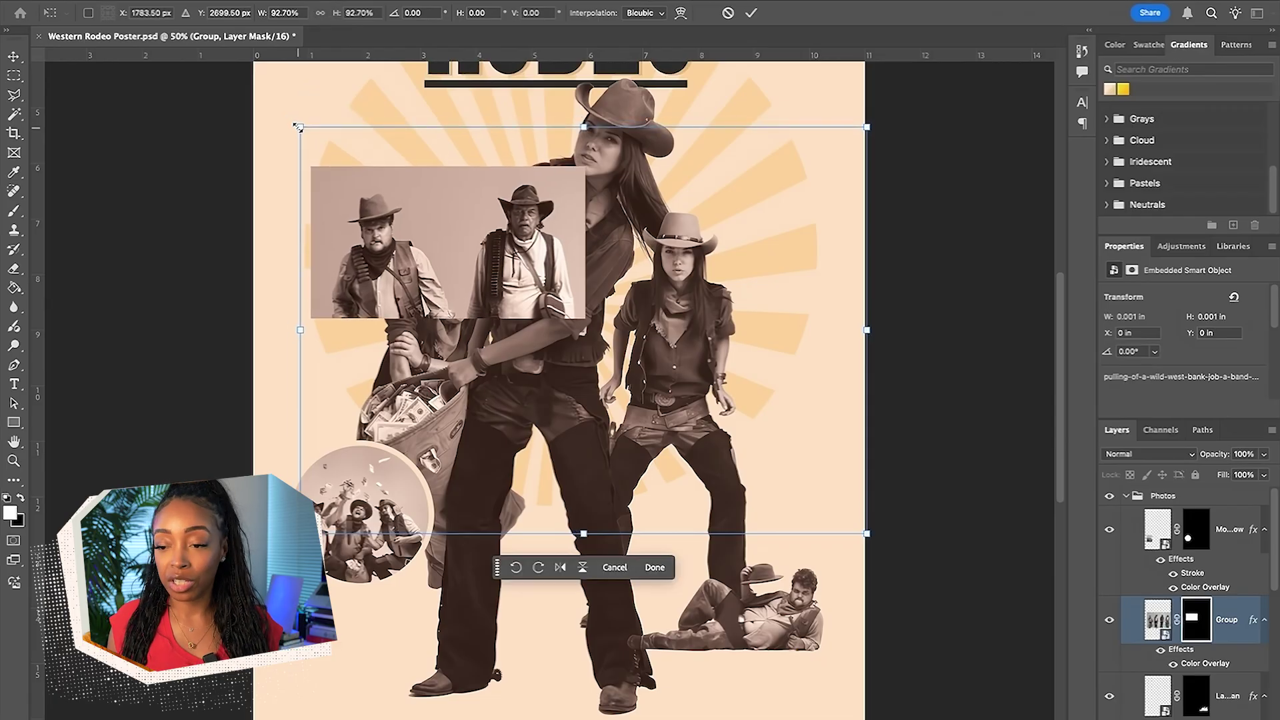
drag(298, 129, 443, 229)
drag(507, 305, 707, 367)
drag(641, 291, 682, 316)
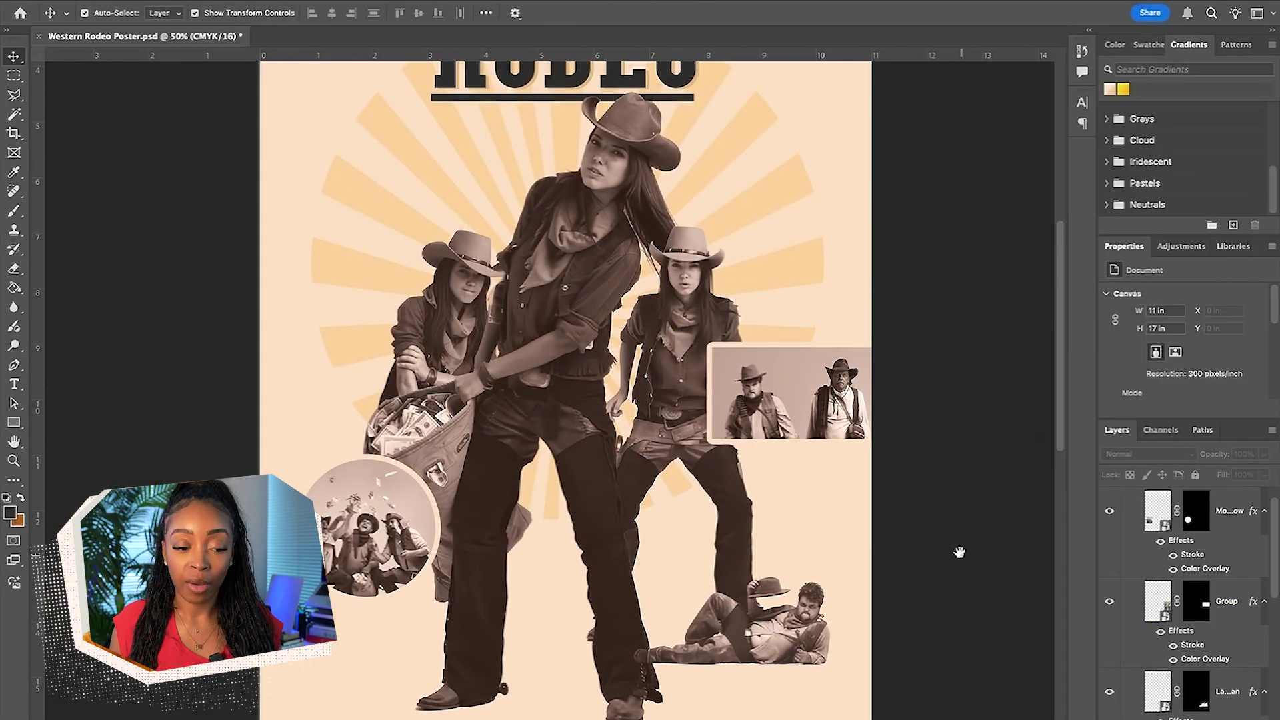
Draw a pill-shaped rectangle about 1062 x 364 px directly below the reclining cowboy and fill it with red e32d26.
drag(958, 552, 948, 459)
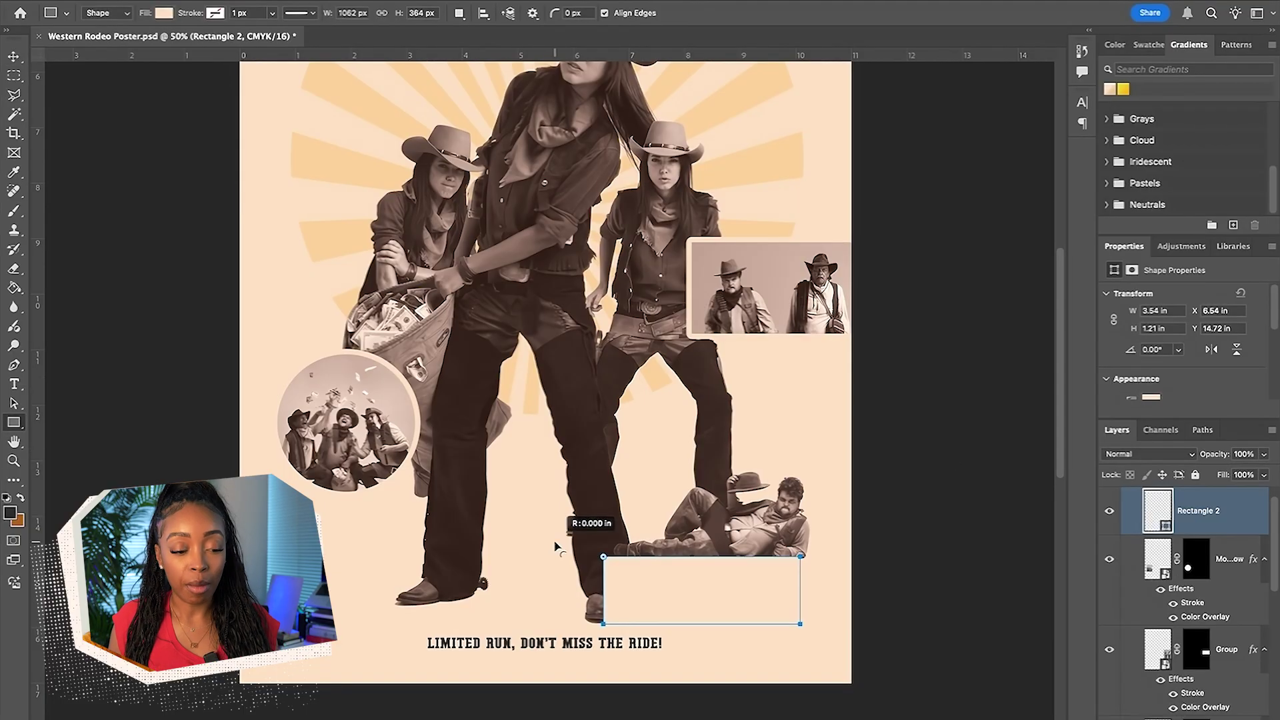
mouse_move(554, 546)
mouse_down()
mouse_move(674, 588)
mouse_move(754, 594)
mouse_up()
click(15, 58)
key(u)
click(1151, 334)
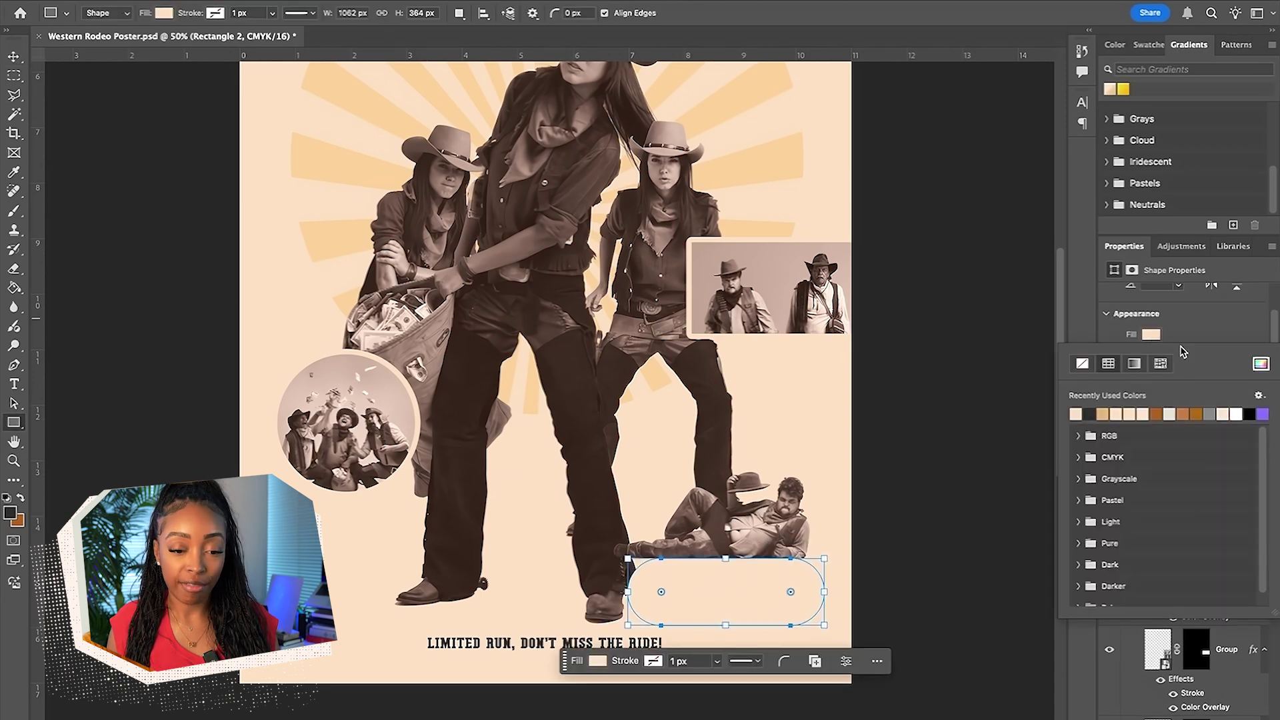
click(1260, 365)
key(super+v)
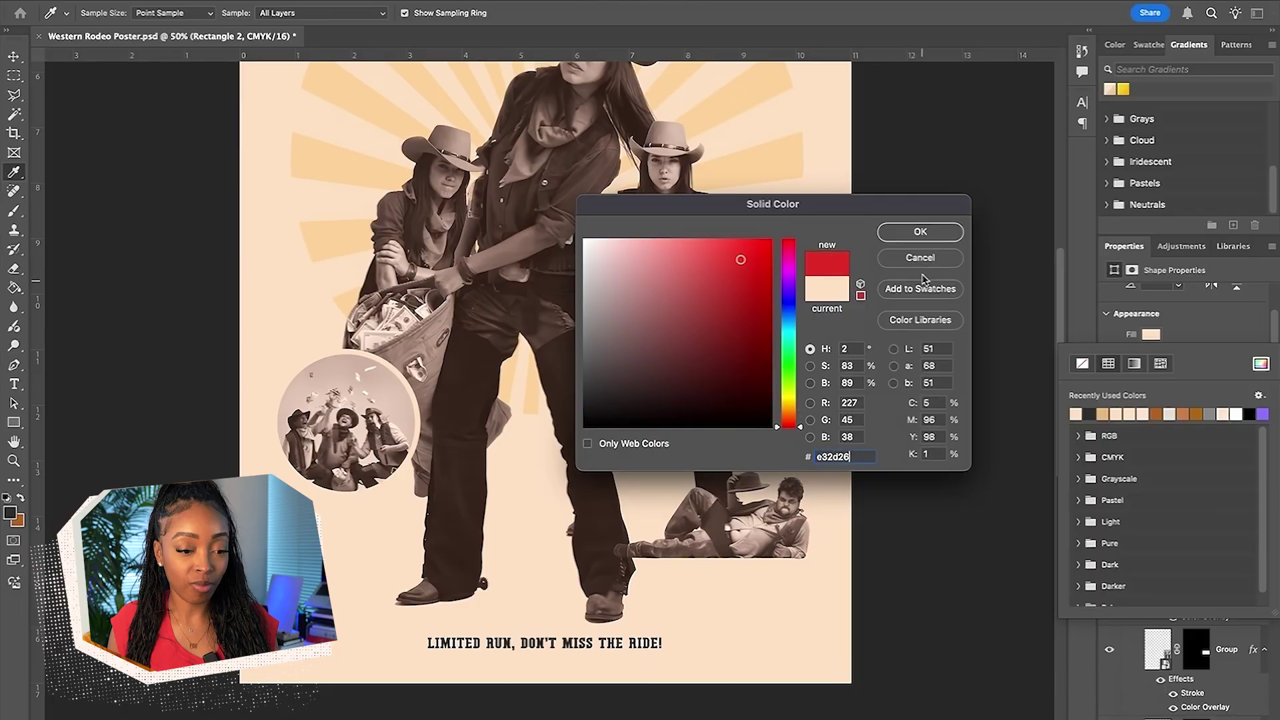
click(921, 237)
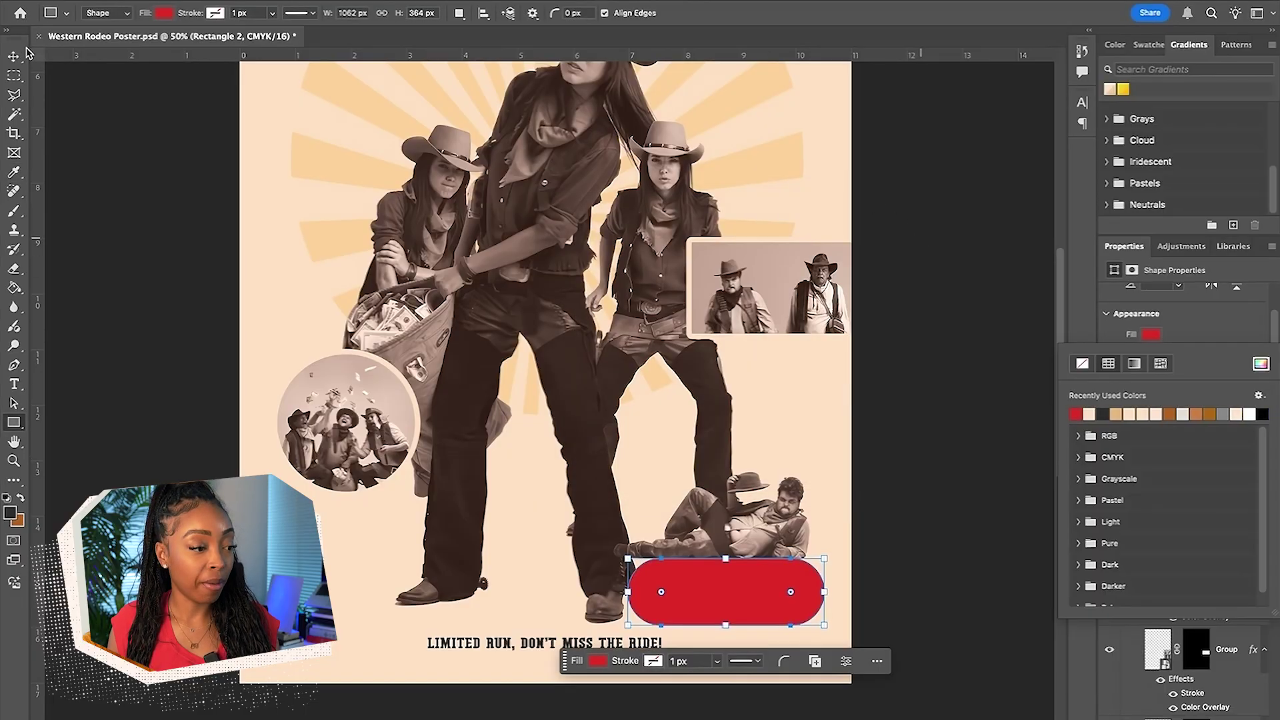
key(Escape)
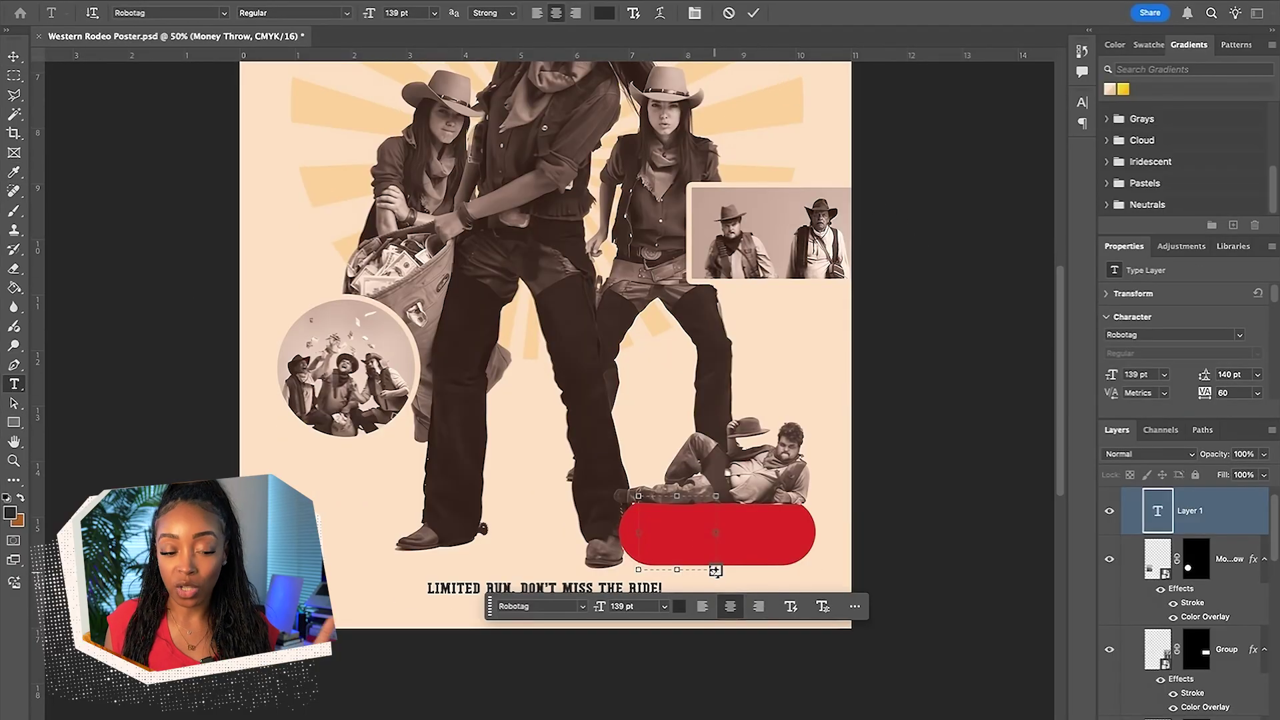
Add the text LA over the red pill in Robotag at 73 pt.
drag(715, 570, 773, 583)
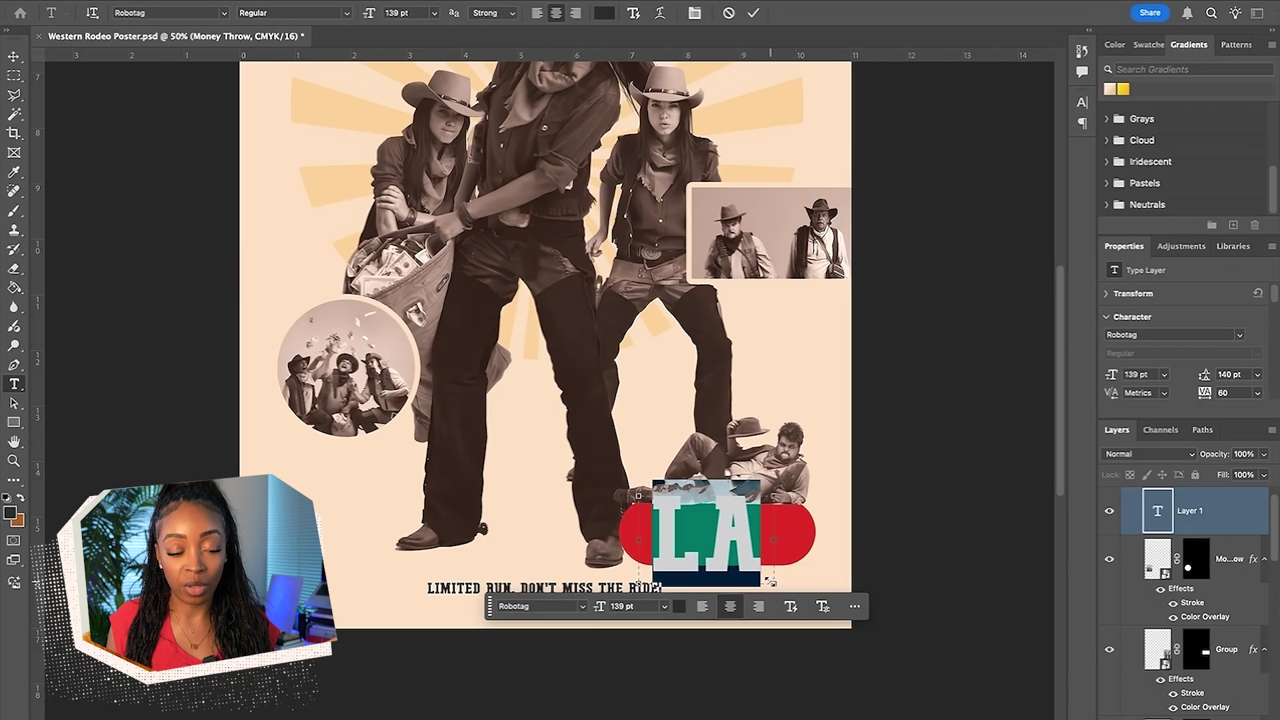
text(77)
key(Return)
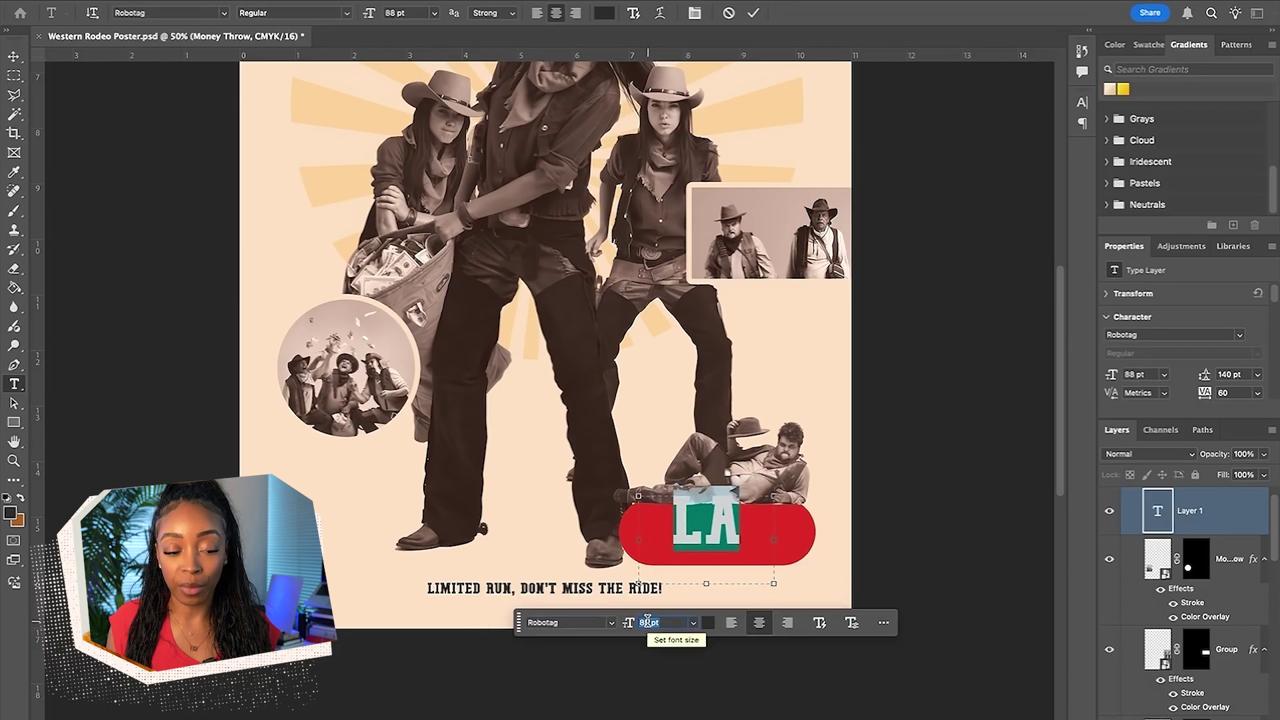
click(723, 495)
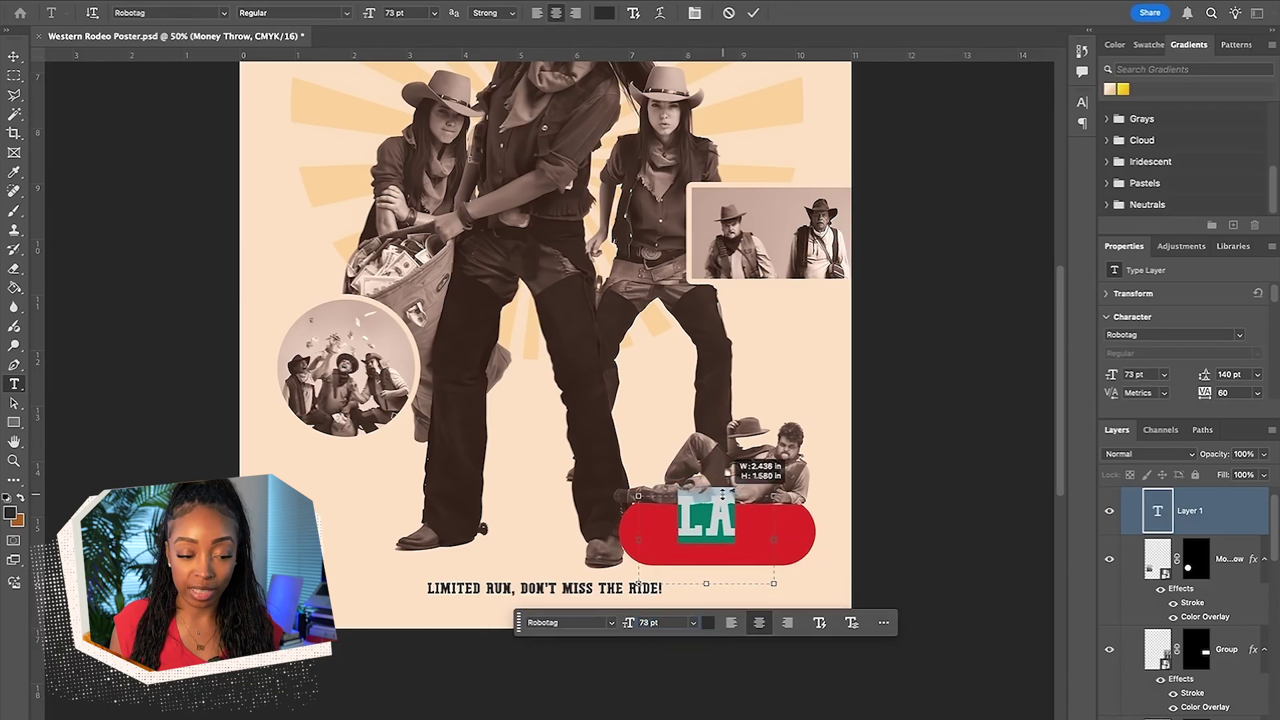
drag(734, 526, 660, 525)
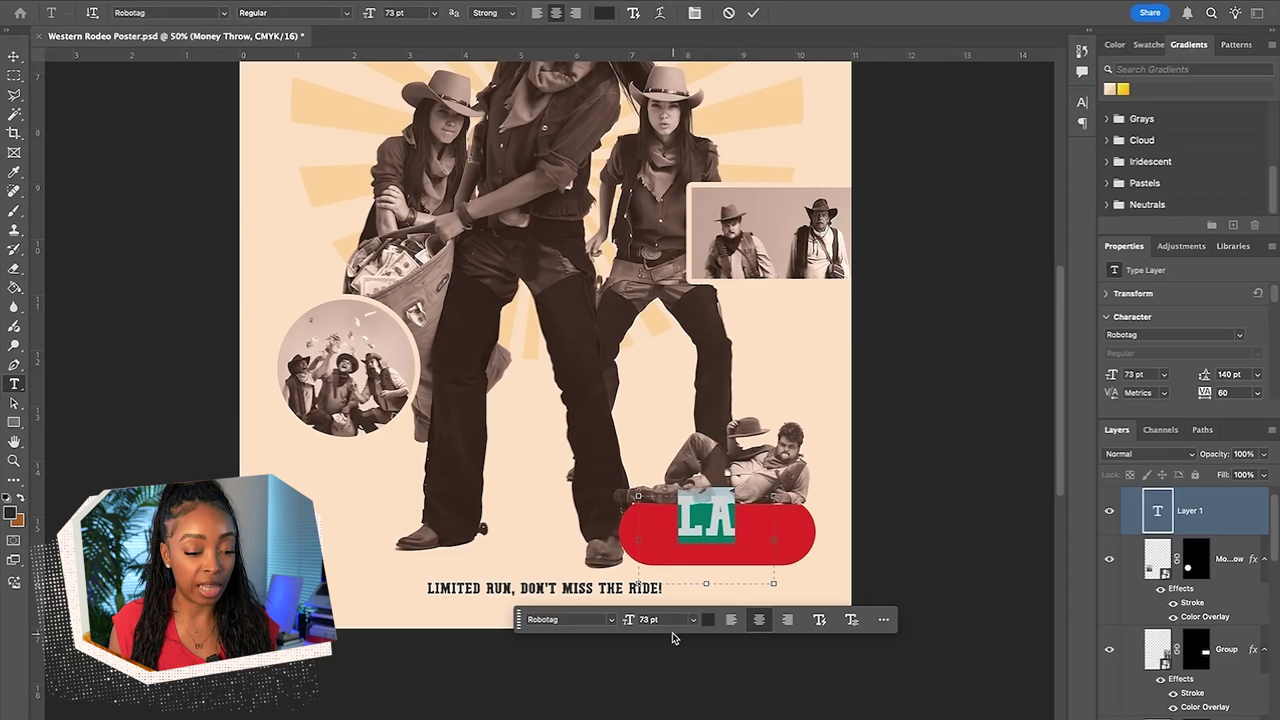
Recolor the LA text to the poster's cream background color fee1c4 and place it in the left part of the red pill.
click(709, 622)
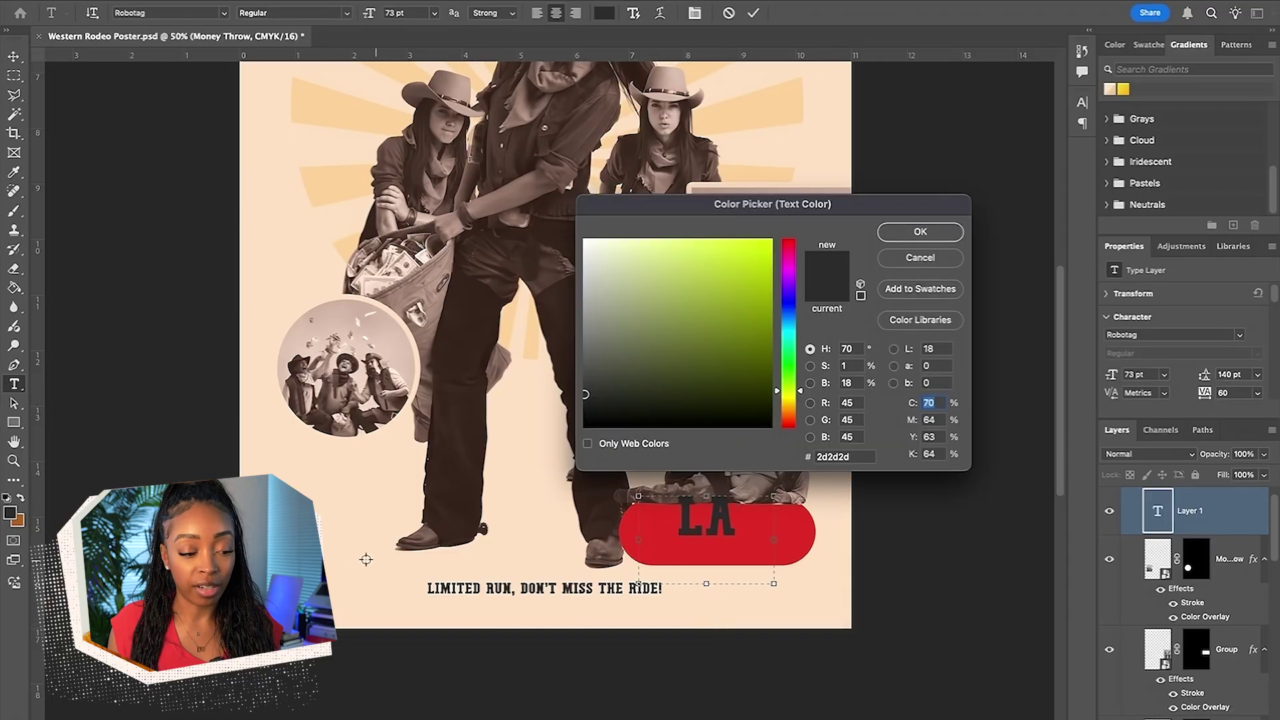
click(300, 491)
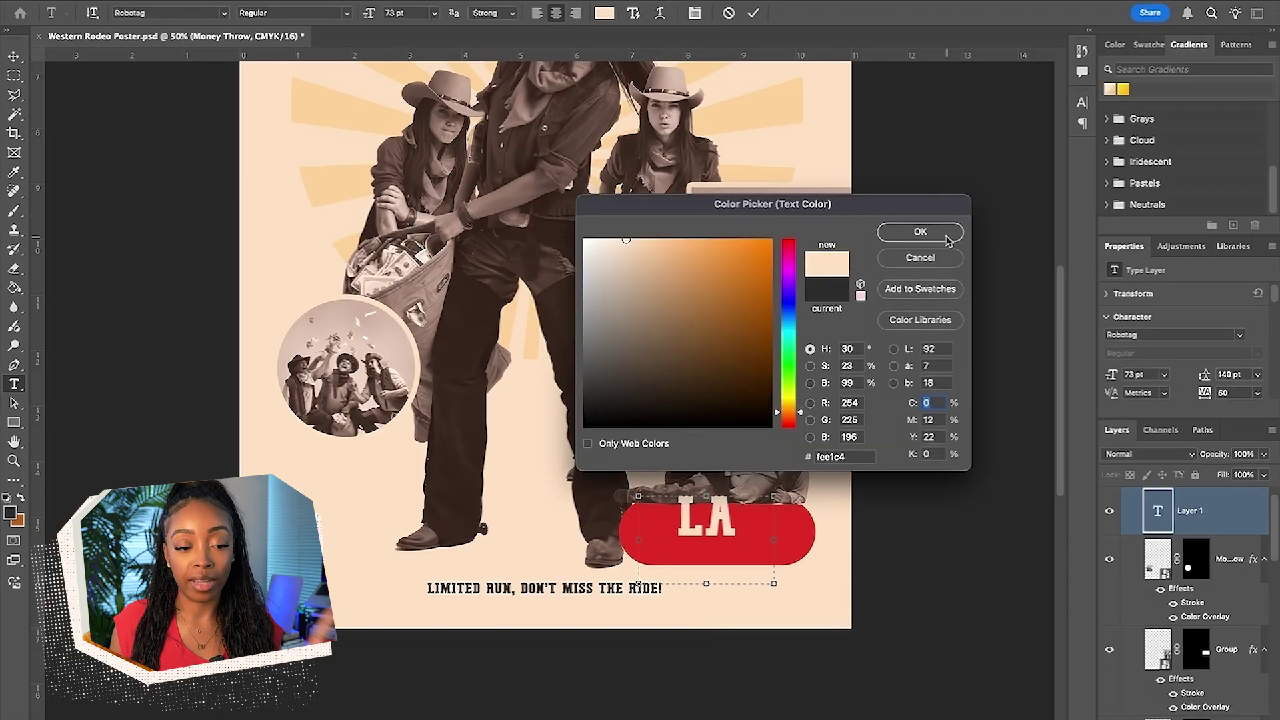
click(924, 235)
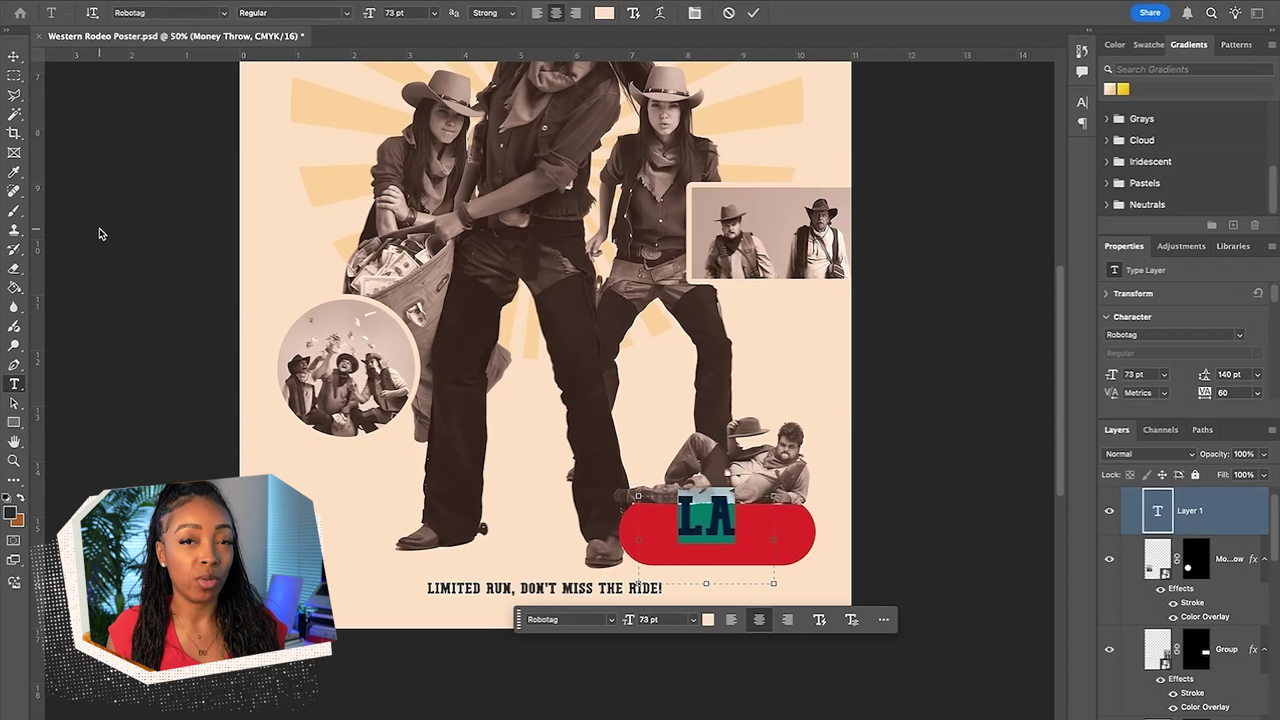
click(14, 56)
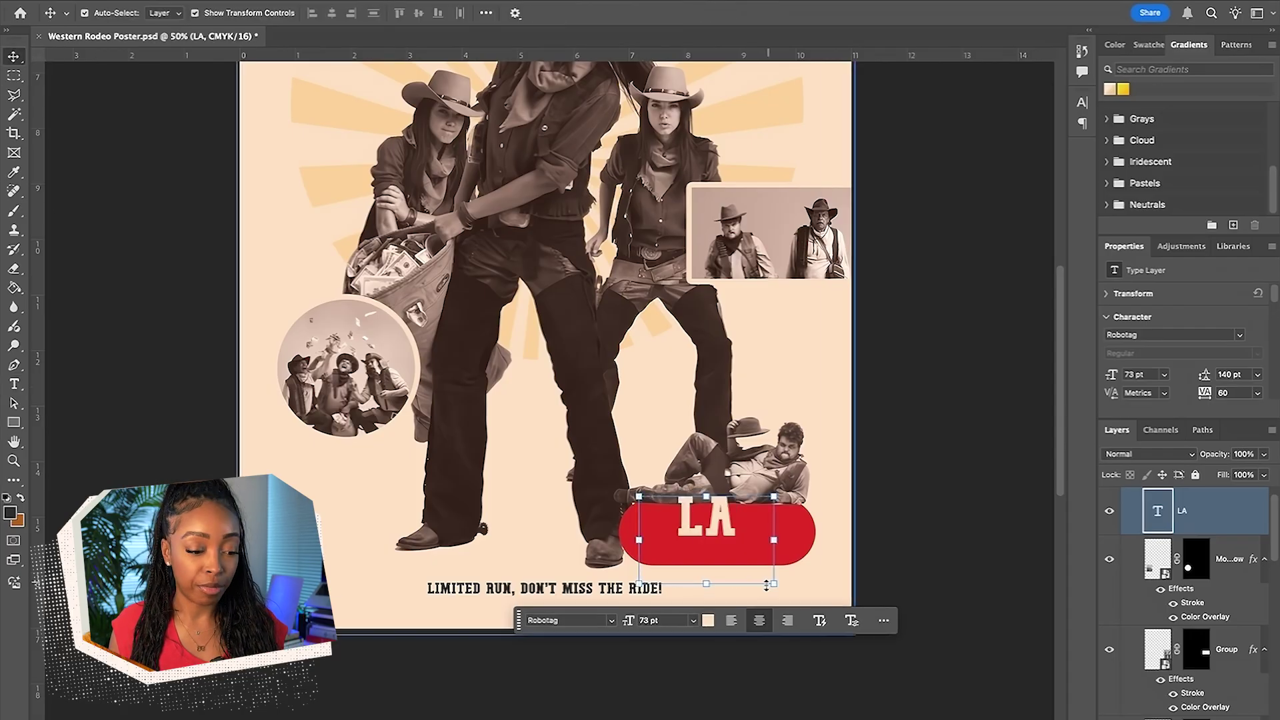
mouse_move(721, 517)
mouse_down()
mouse_move(686, 532)
mouse_move(708, 533)
mouse_up()
click(925, 465)
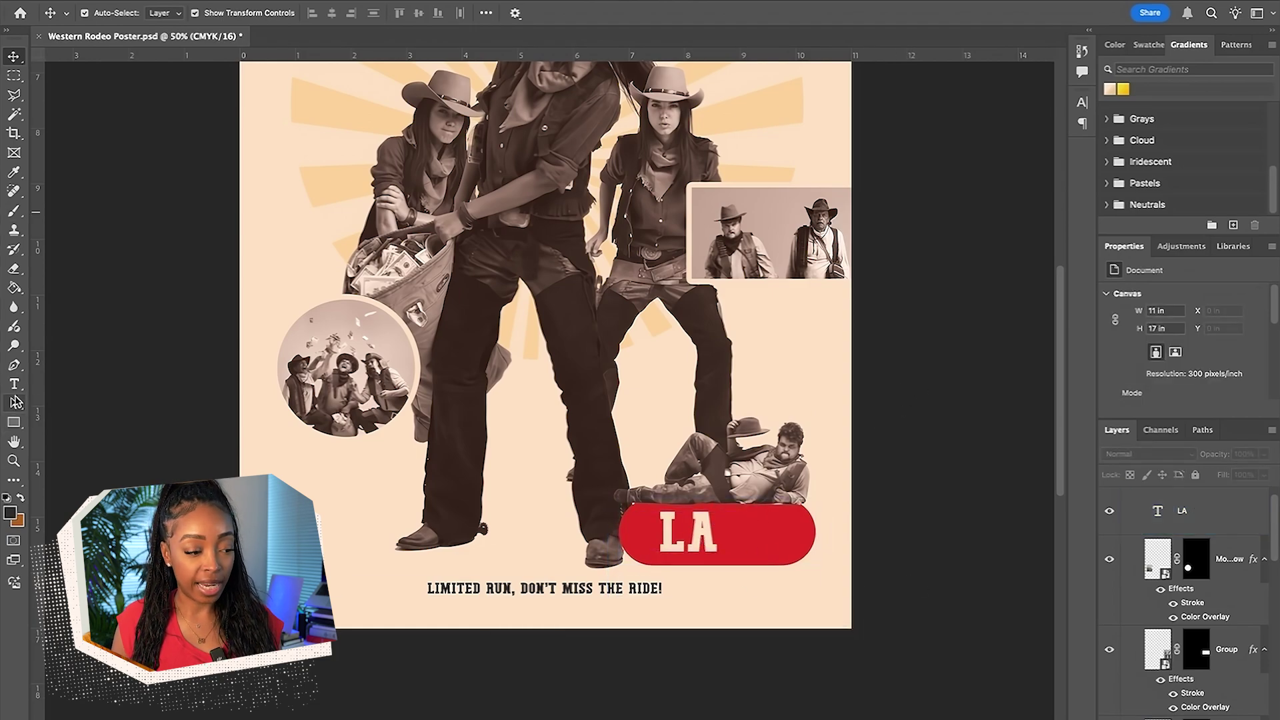
Add the date AUG 28 to the right of LA inside the red pill, sized at 35 pt.
click(13, 384)
drag(736, 522, 831, 559)
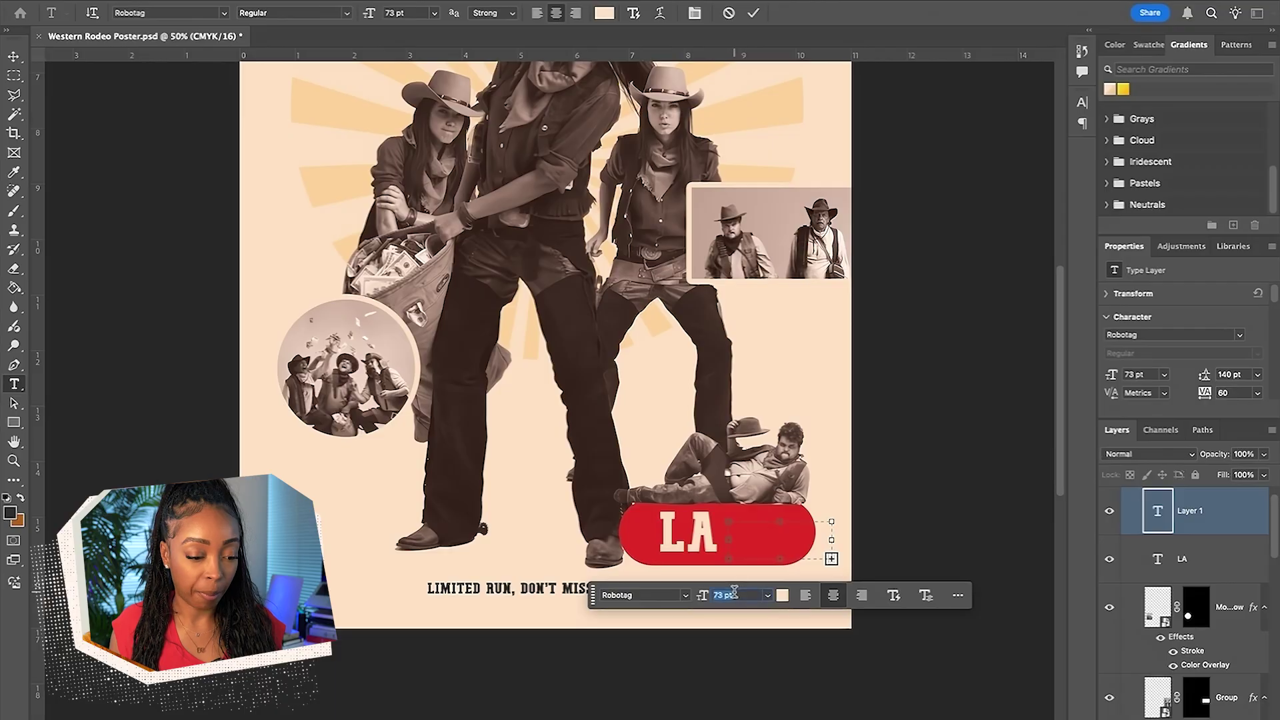
scroll(734, 592, down, 20)
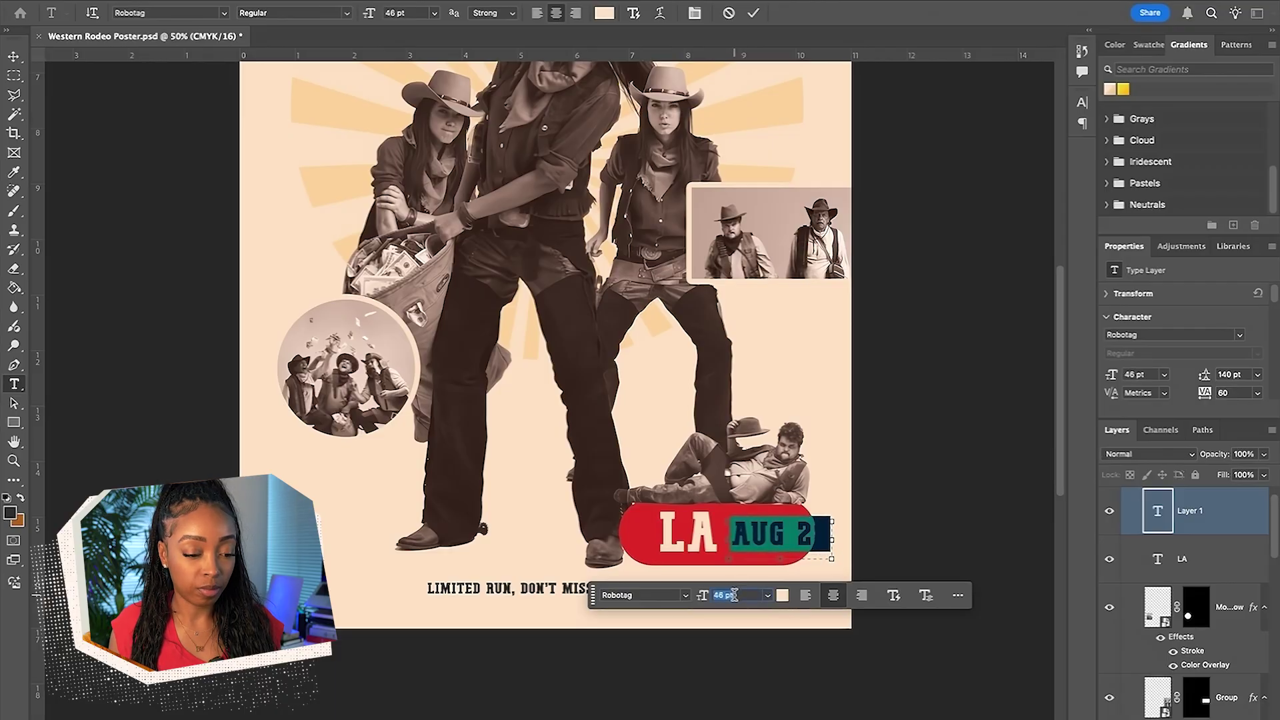
scroll(734, 595, up, 10)
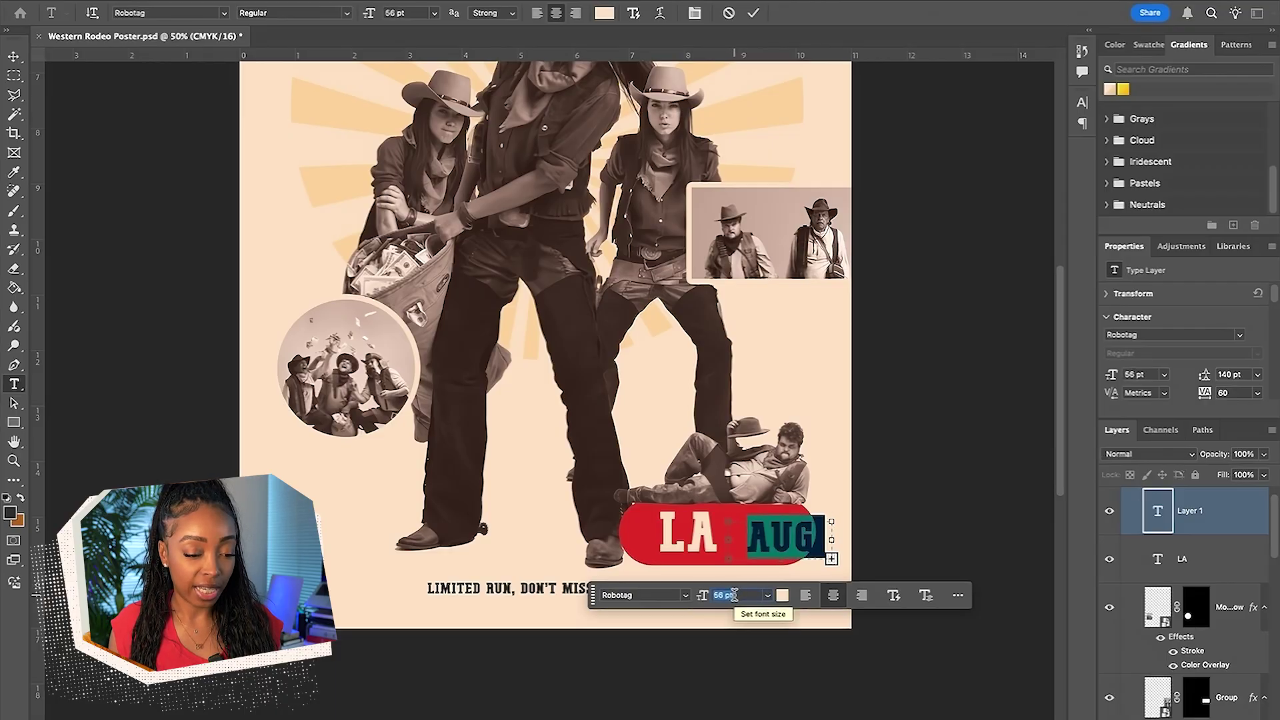
scroll(734, 594, down, 20)
scroll(734, 594, down, 2)
click(812, 532)
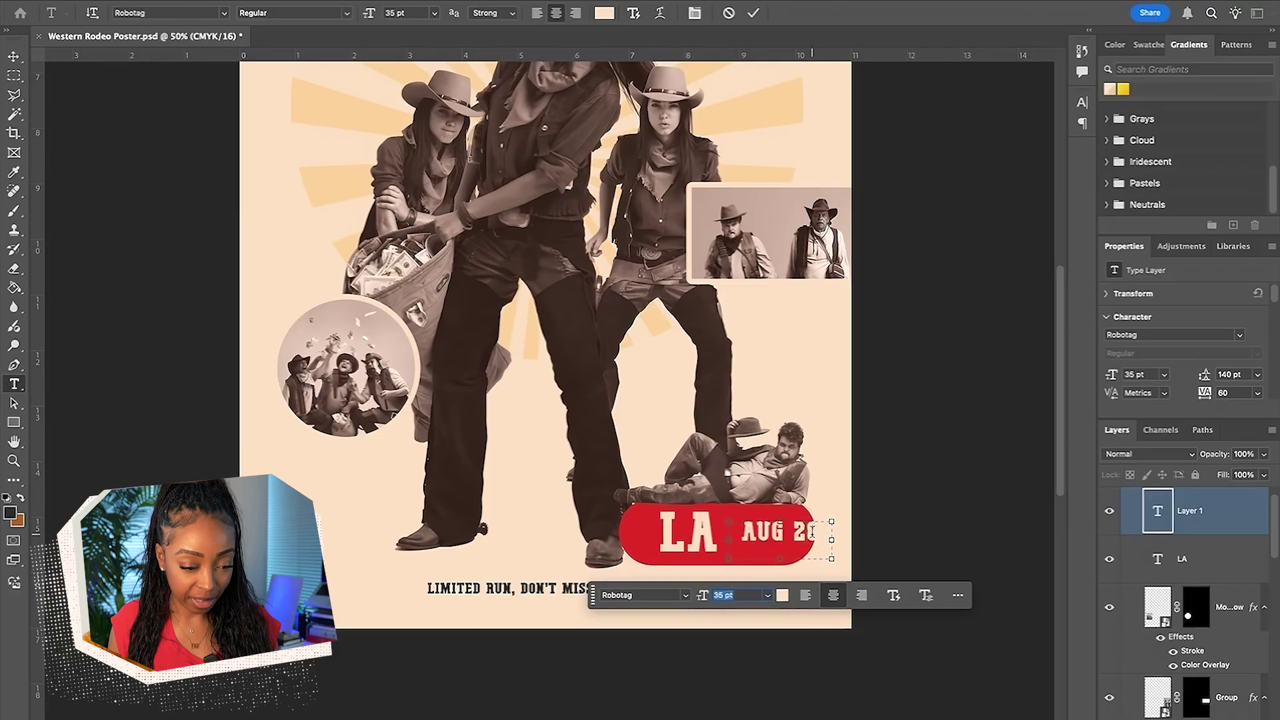
drag(831, 559, 808, 556)
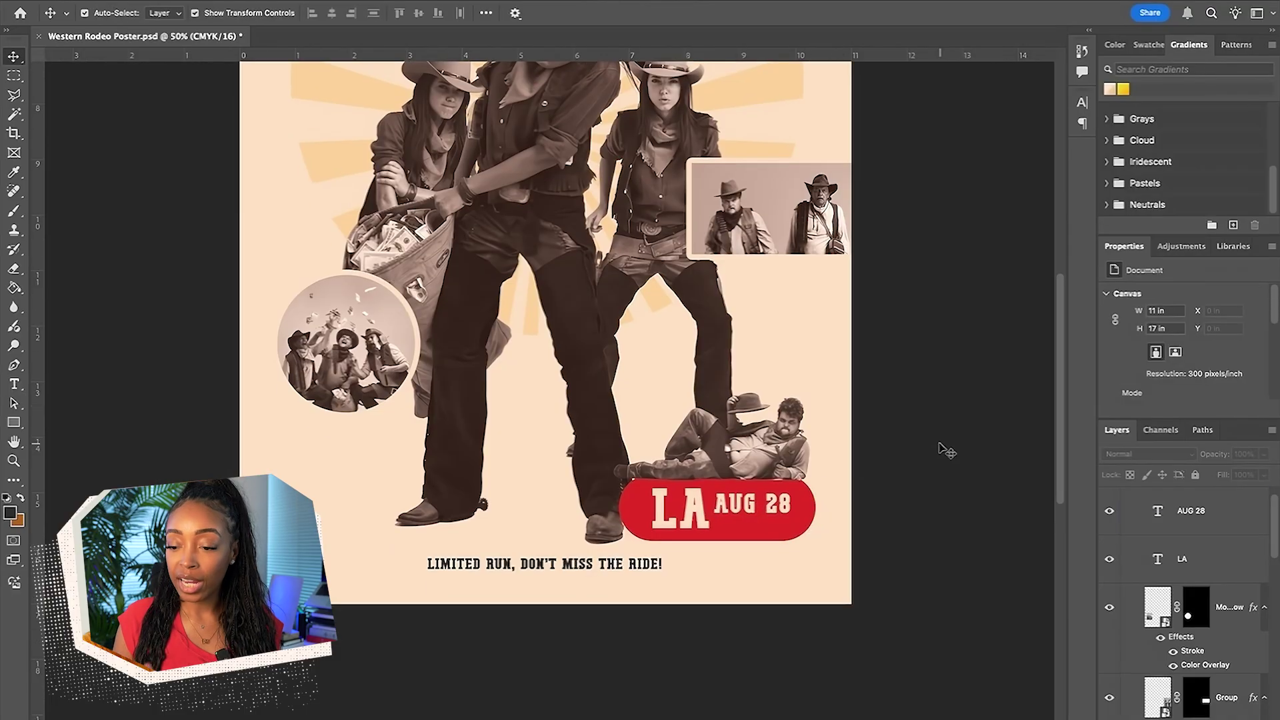
Nudge the AUG 28 text slightly down beside LA.
scroll(942, 449, up, 3)
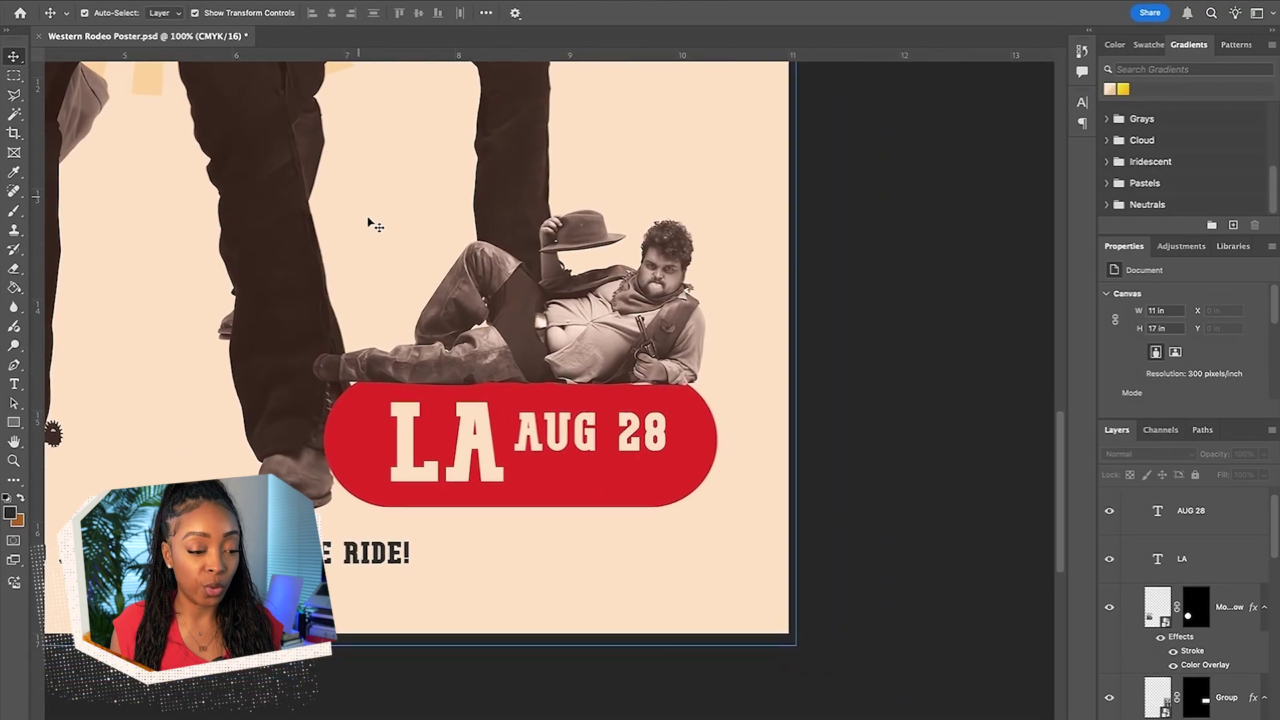
click(624, 440)
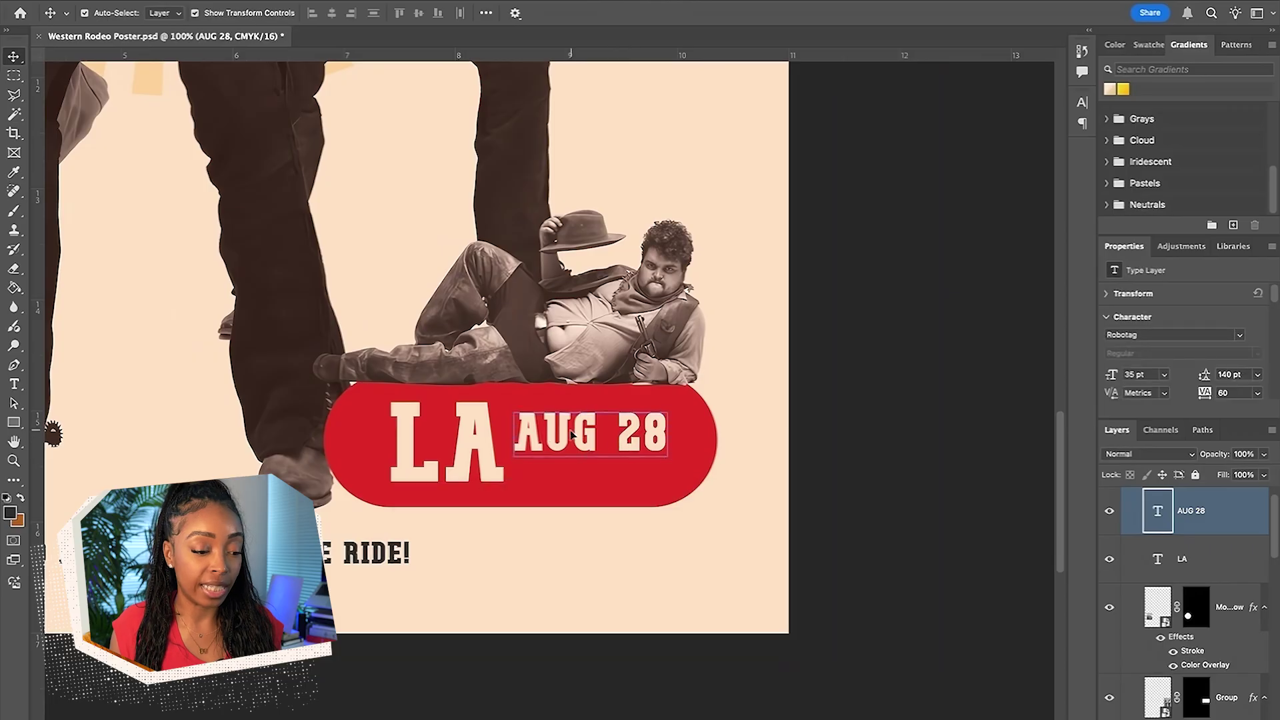
drag(571, 428, 571, 436)
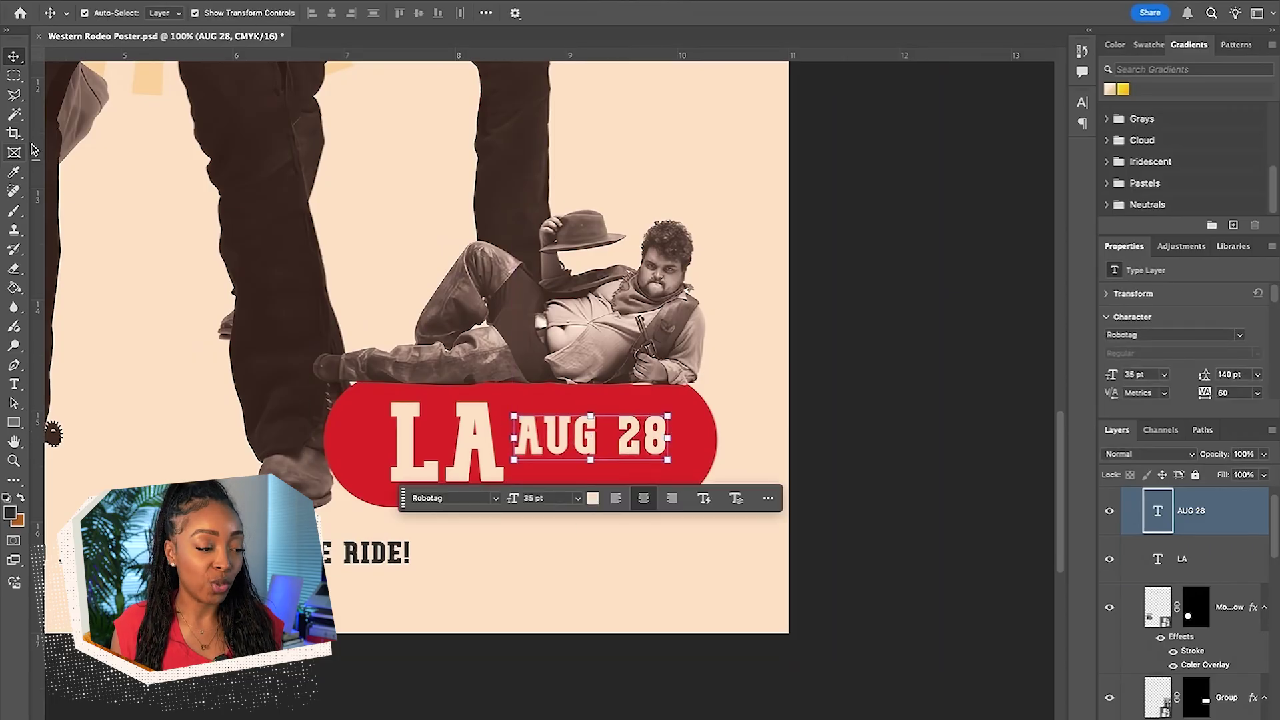
click(957, 277)
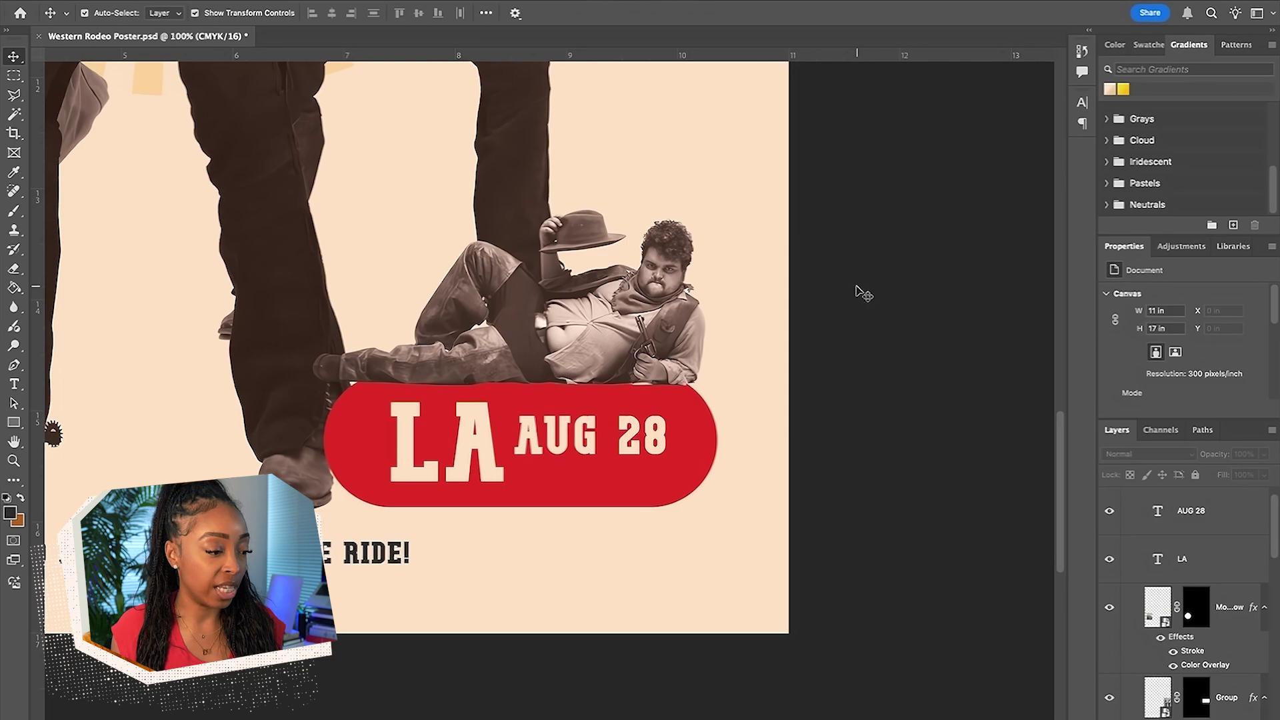
Draw a thin rectangle about 416 x 18 px beneath AUG 28 as an underline and fill it with the recently used cream.
click(13, 424)
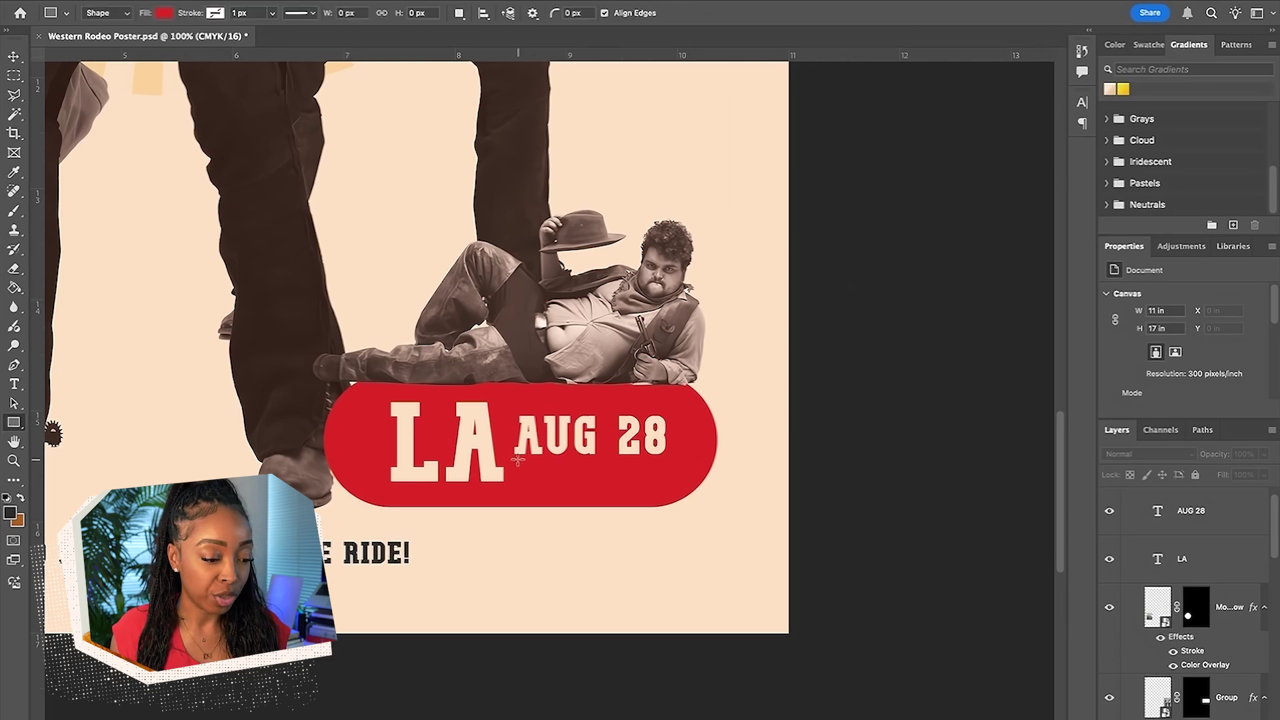
drag(512, 457, 665, 463)
click(461, 500)
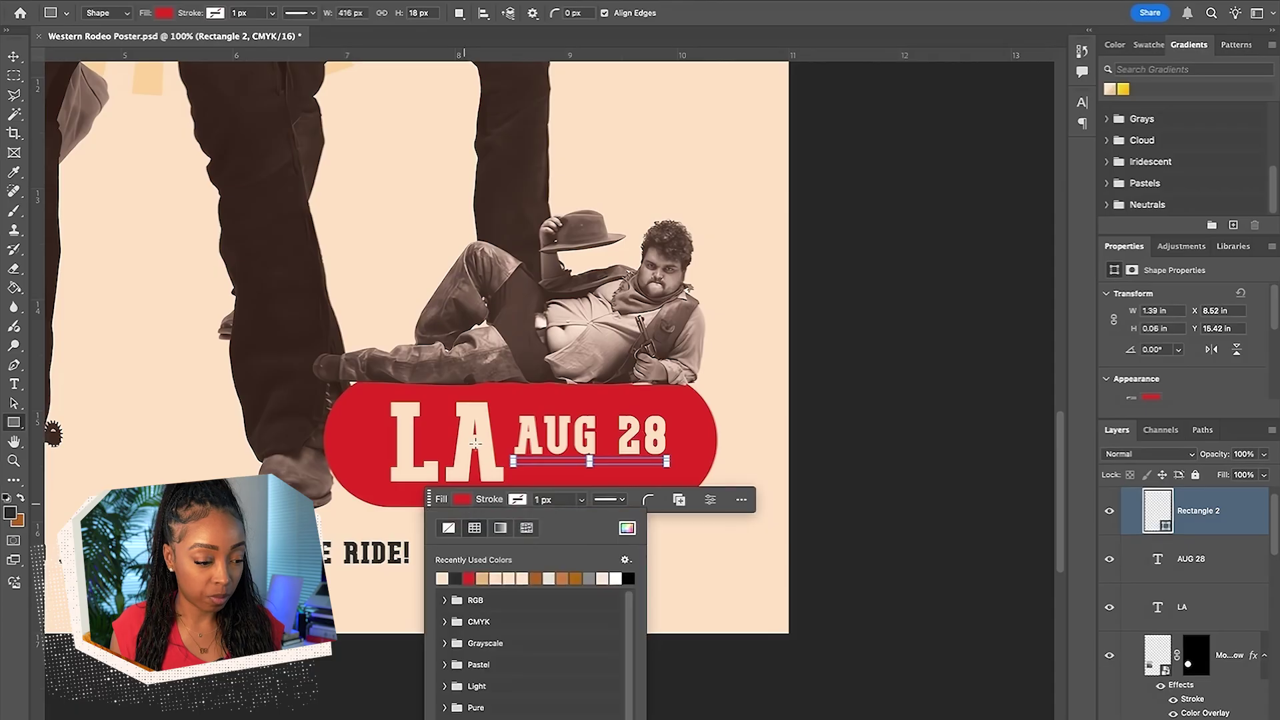
click(470, 429)
click(593, 445)
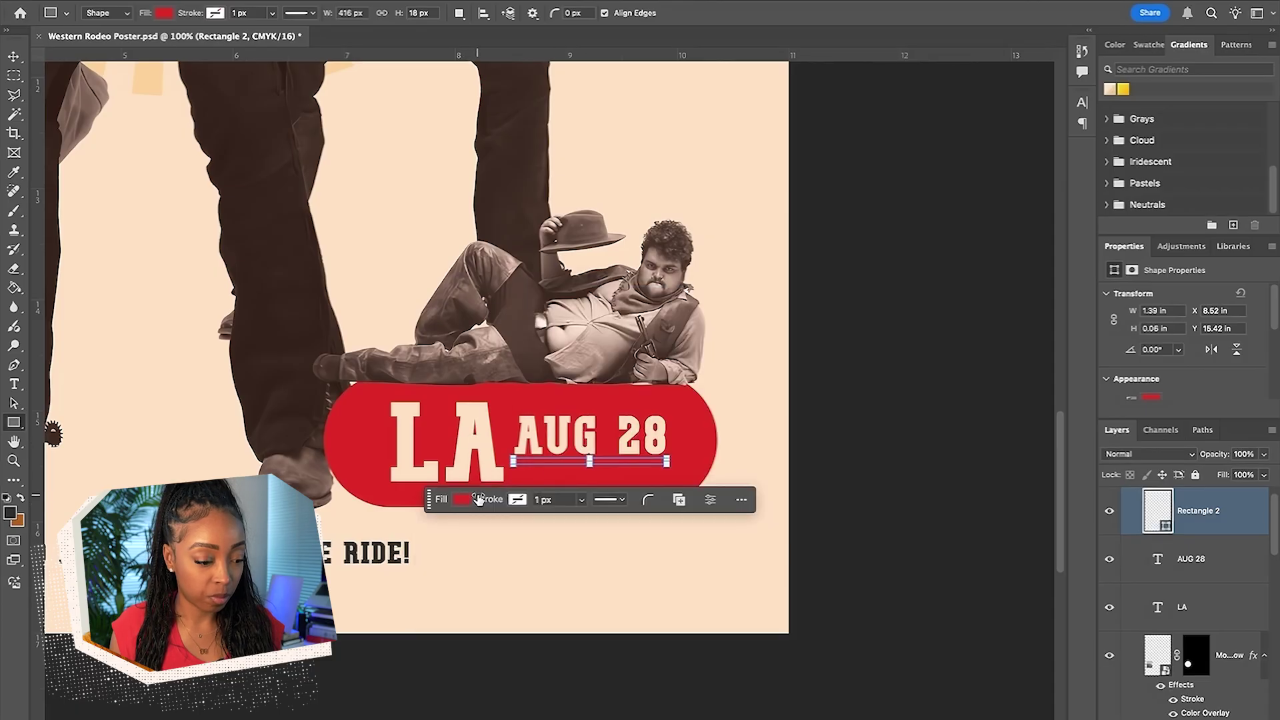
click(464, 500)
click(446, 578)
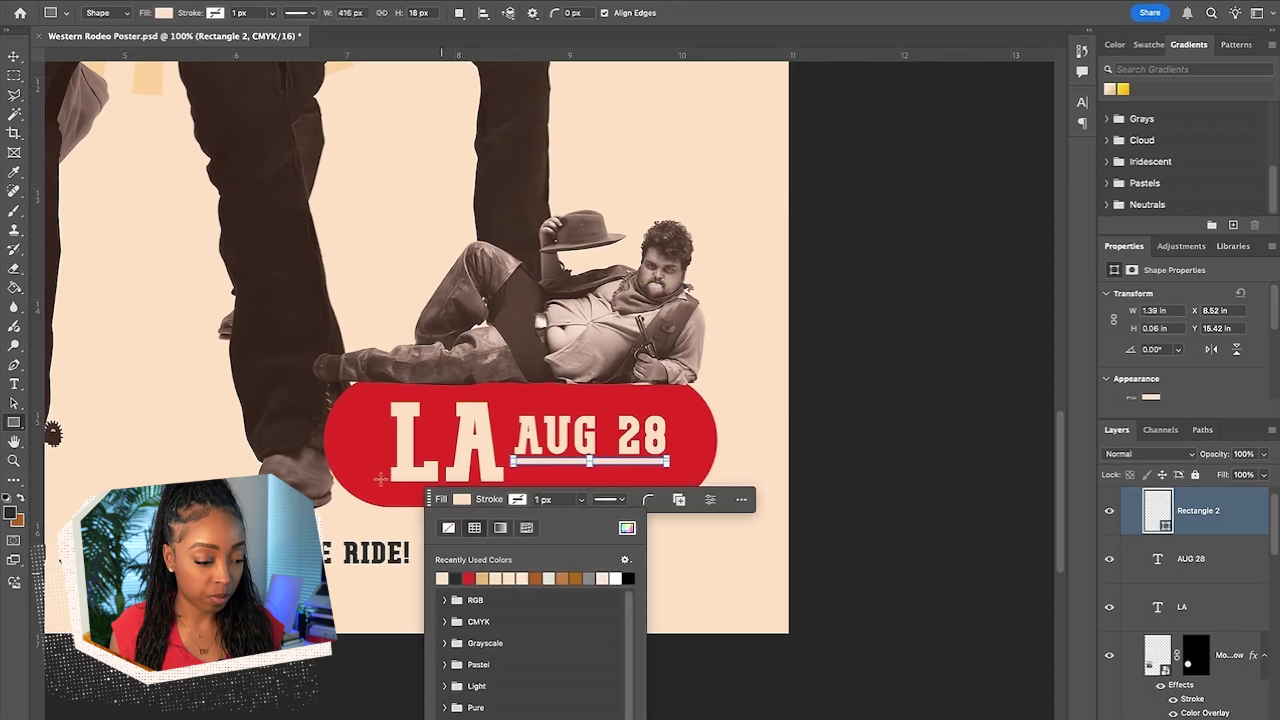
Move the cream underline slightly down, away from the AUG 28 text.
click(13, 56)
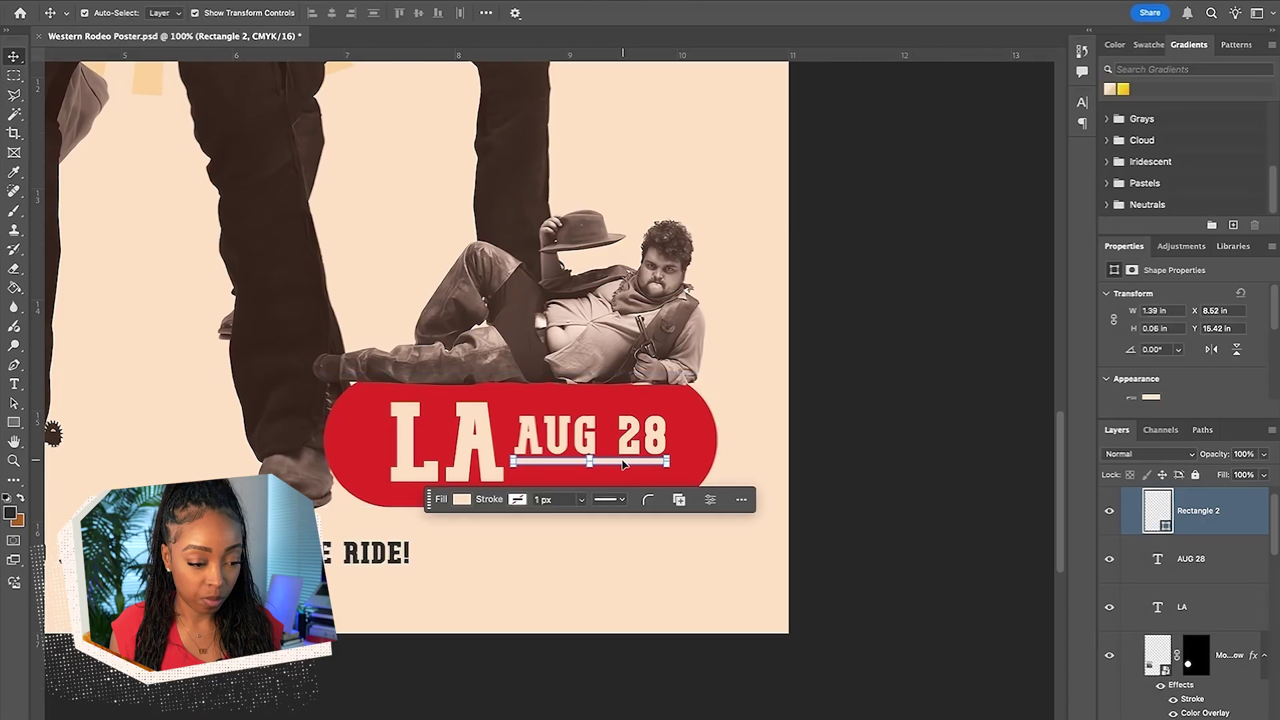
drag(624, 462, 624, 468)
click(886, 466)
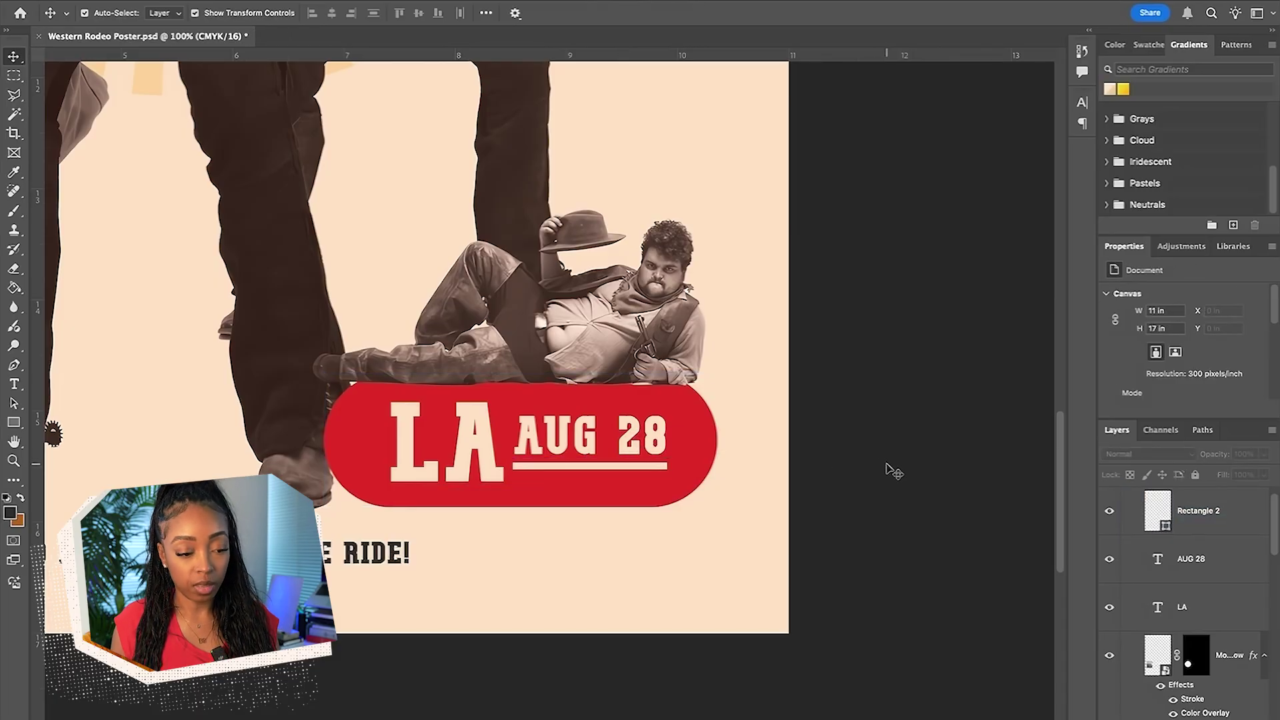
key(ctrl+0)
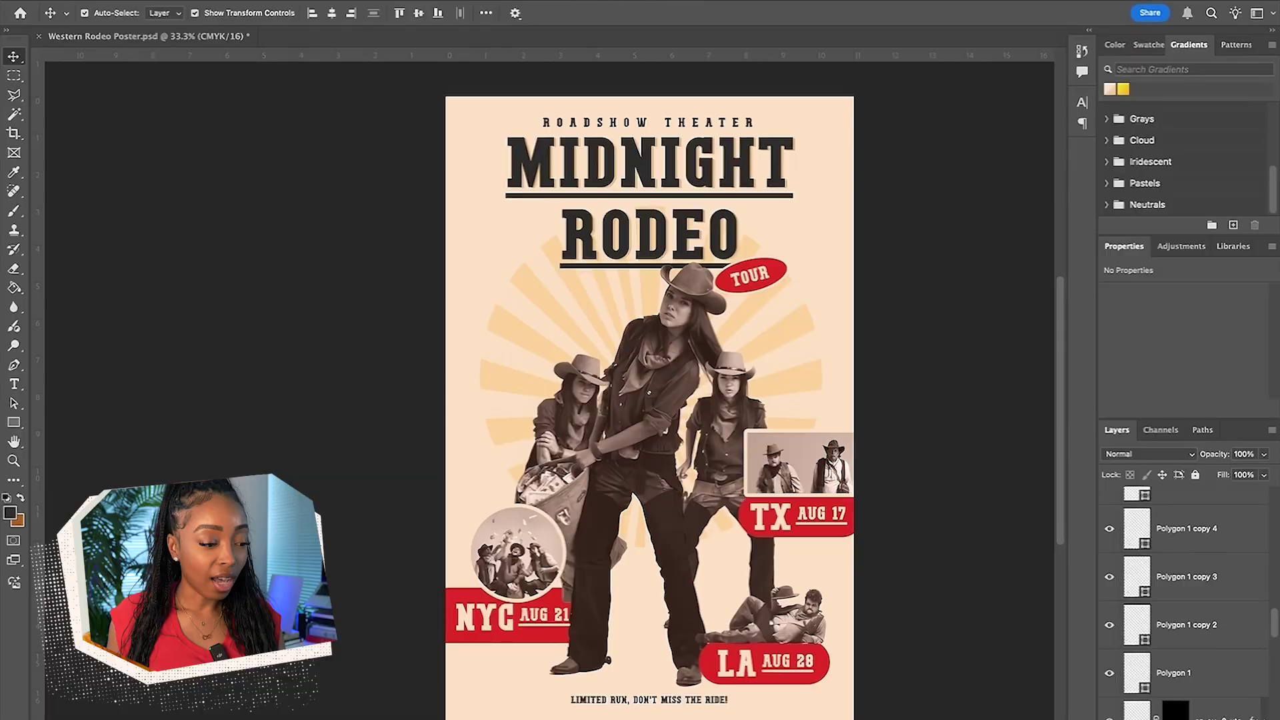
Draw a five-sided polygon about 268 x 255 px beside RODEO and turn it into a star with a 50% star ratio.
right_click(14, 422)
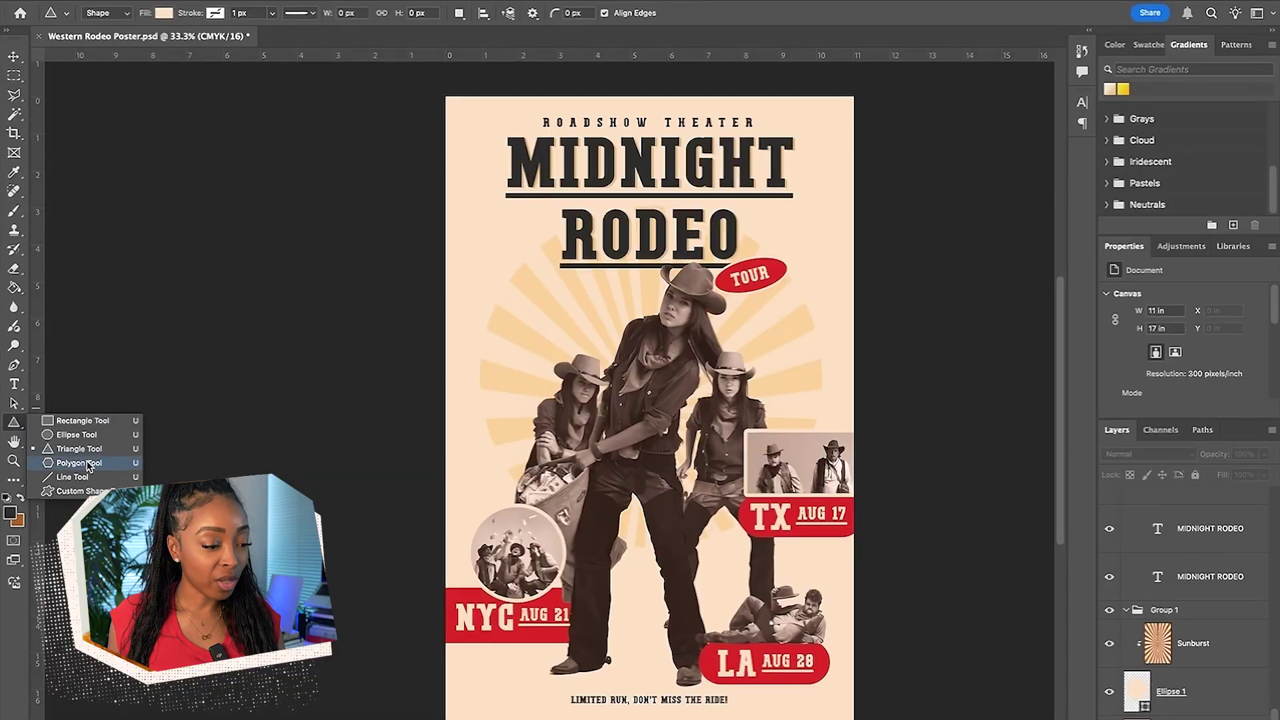
click(90, 466)
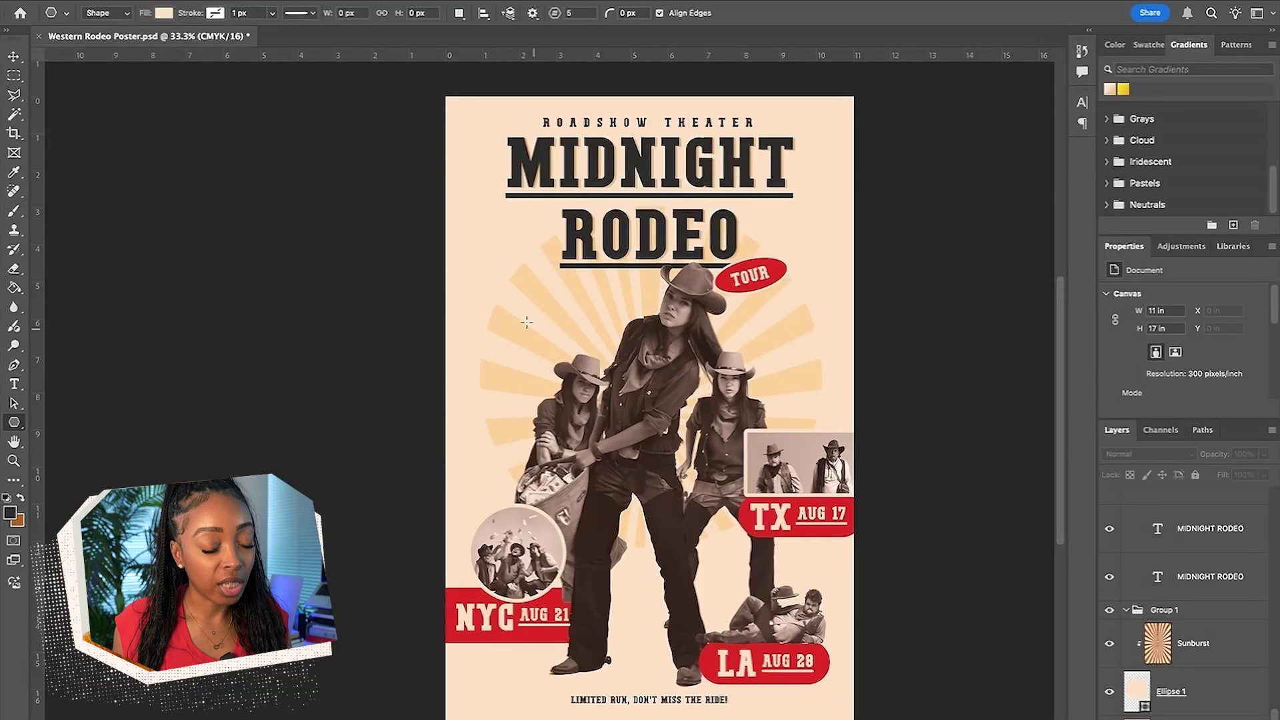
drag(485, 231, 518, 284)
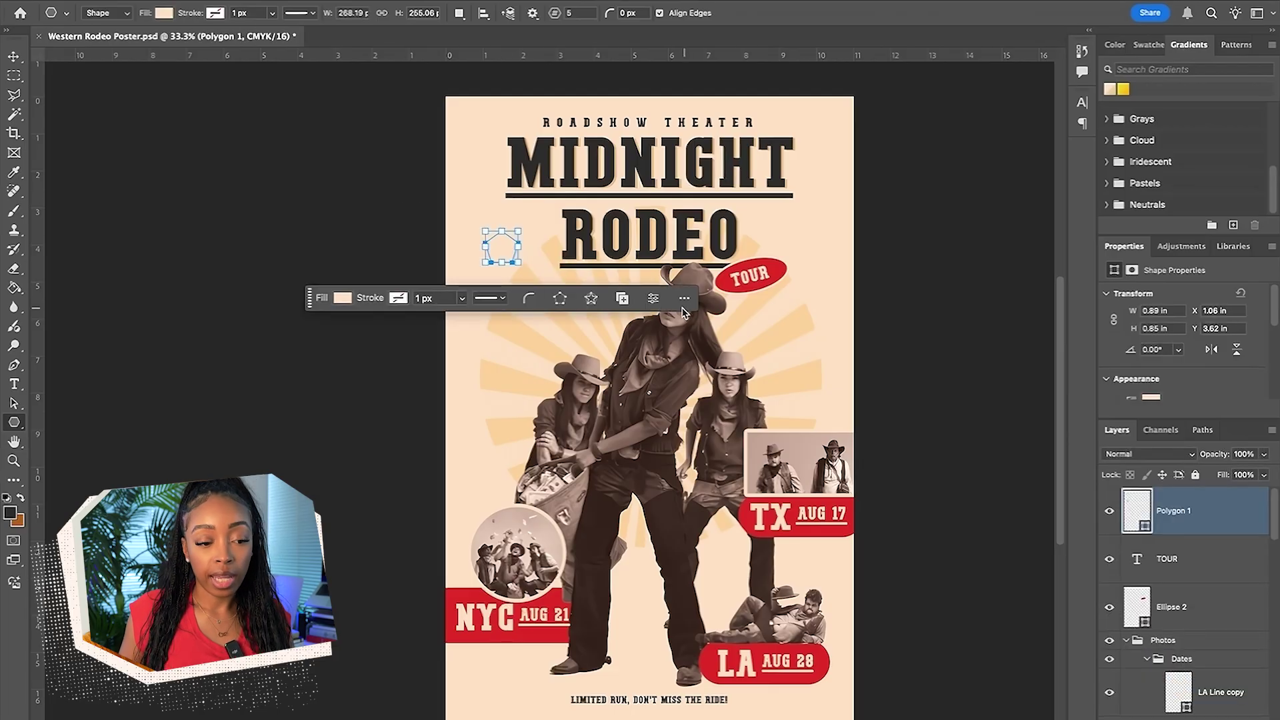
click(590, 298)
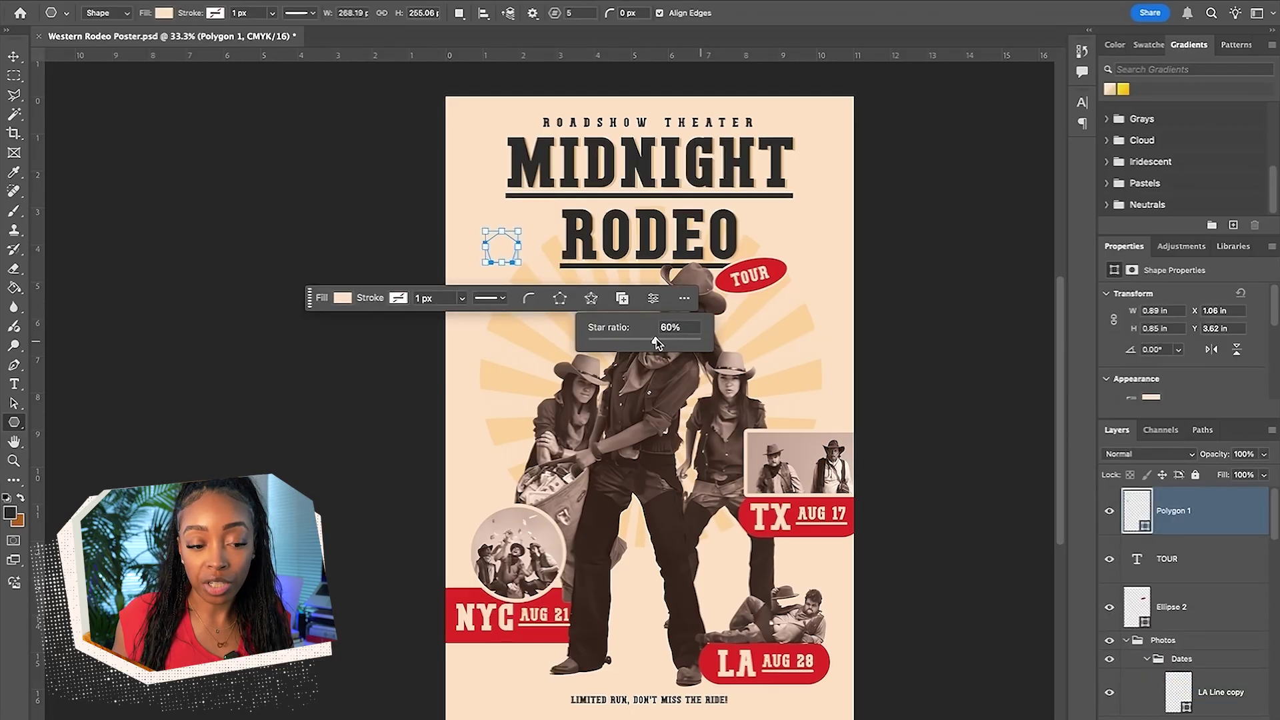
drag(644, 341, 644, 342)
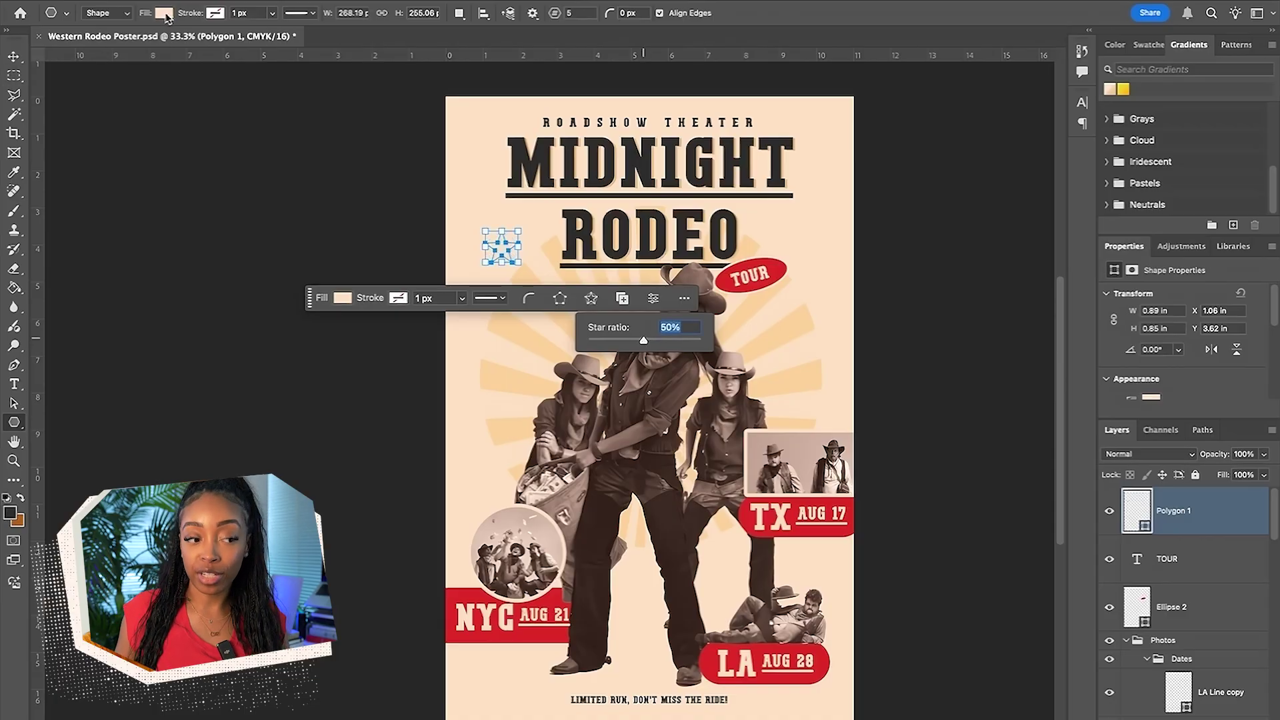
Fill the star beside RODEO with the recently used red and scale it down slightly.
key(v)
click(342, 297)
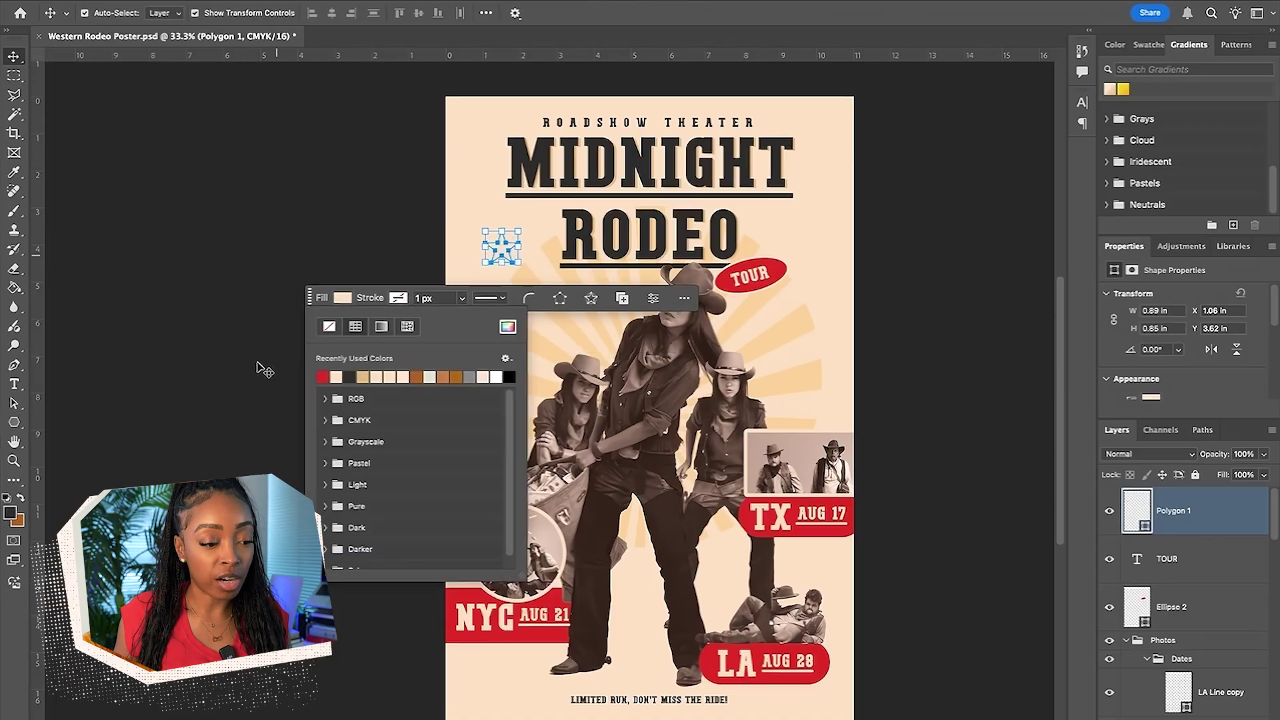
click(324, 376)
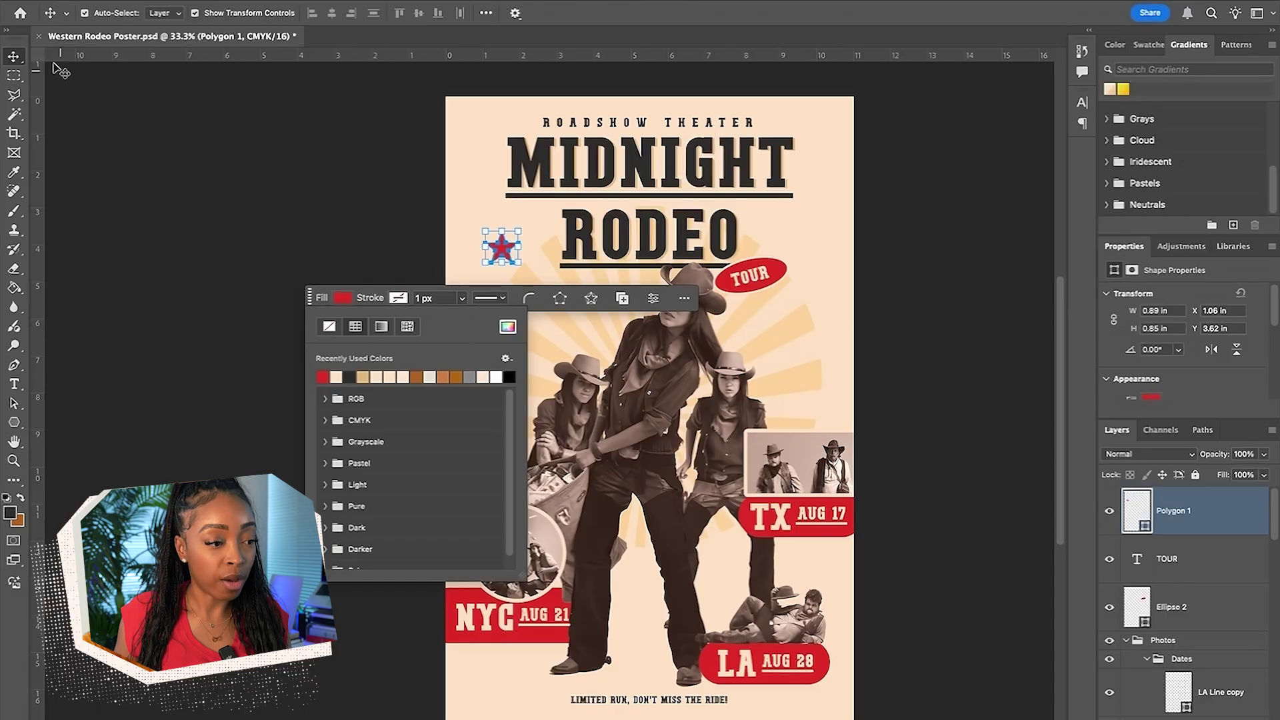
click(177, 149)
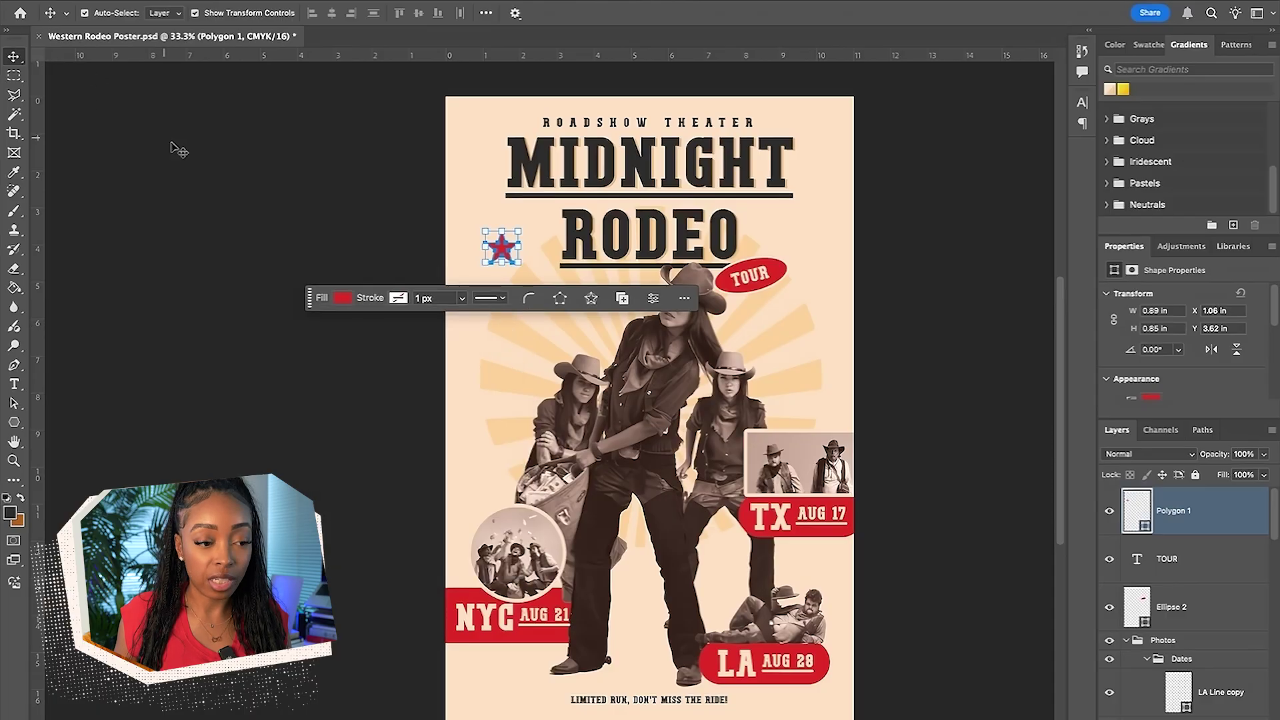
click(498, 252)
drag(518, 262, 510, 254)
scroll(340, 334, down, 3)
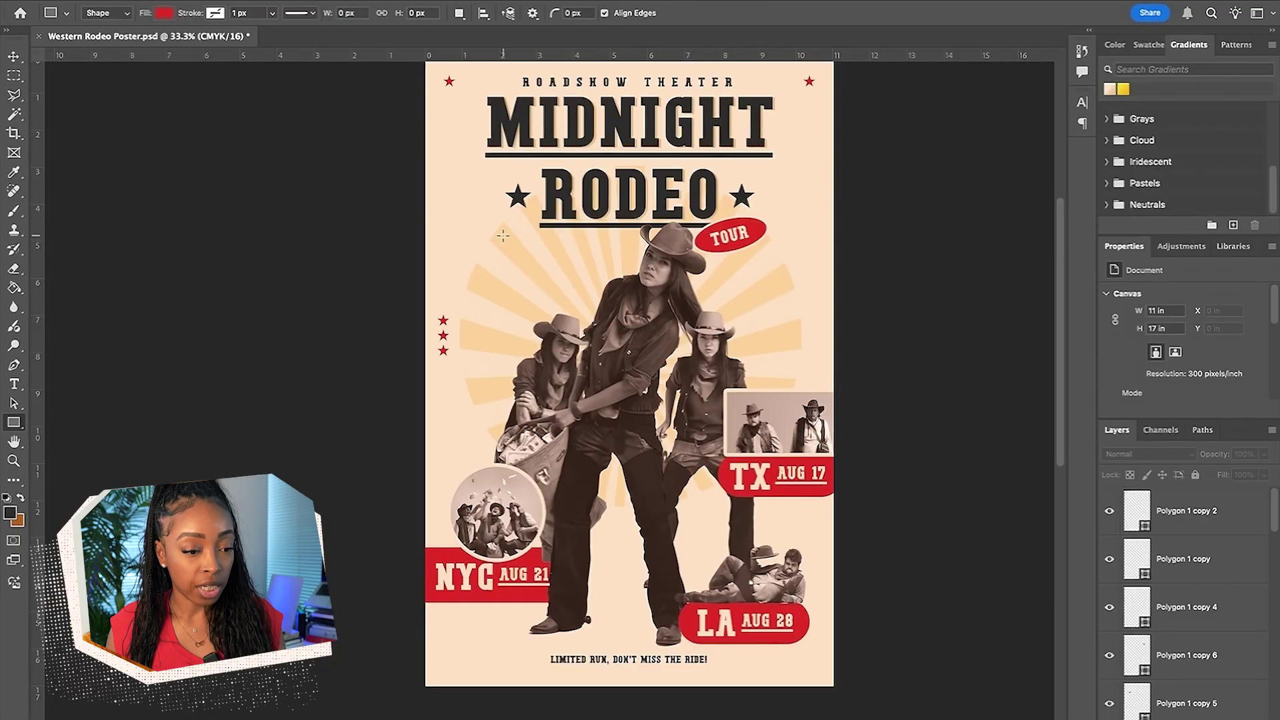
Place a square about 2037 x 2037 px behind the cowgirls, below the Photos group, filled with the copied golden-yellow hex colour.
drag(503, 235, 791, 490)
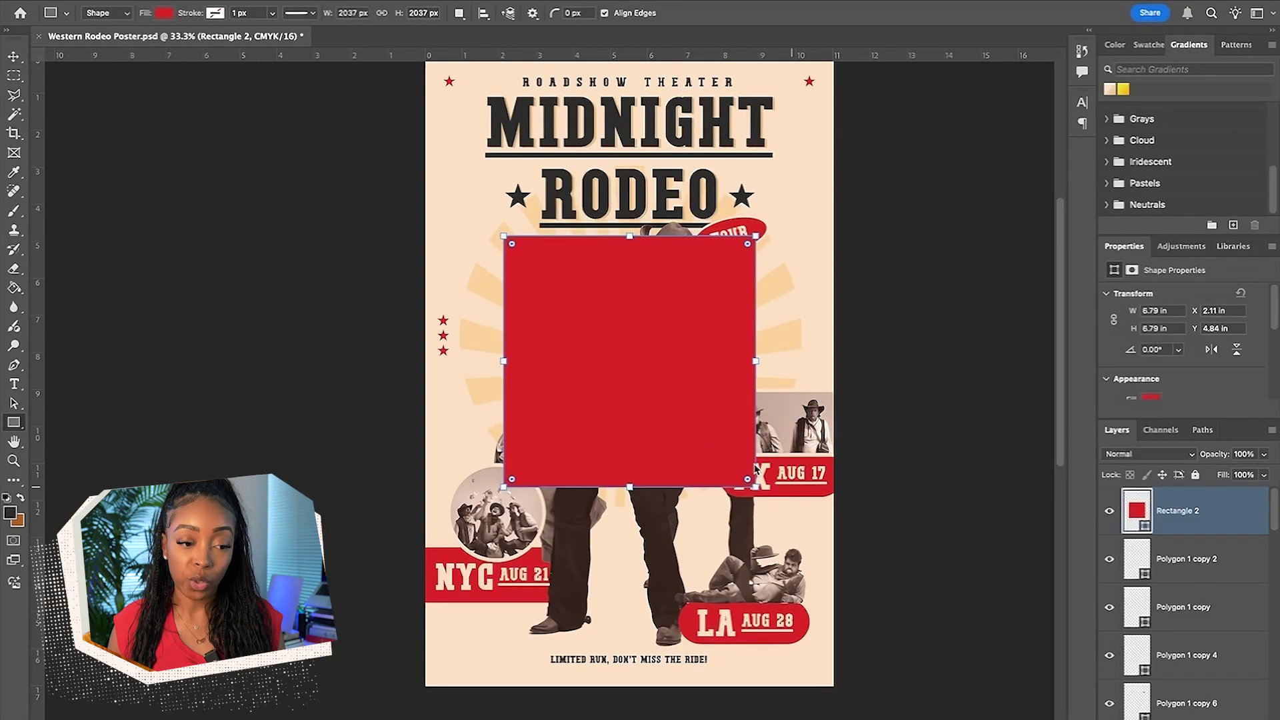
click(162, 13)
click(254, 43)
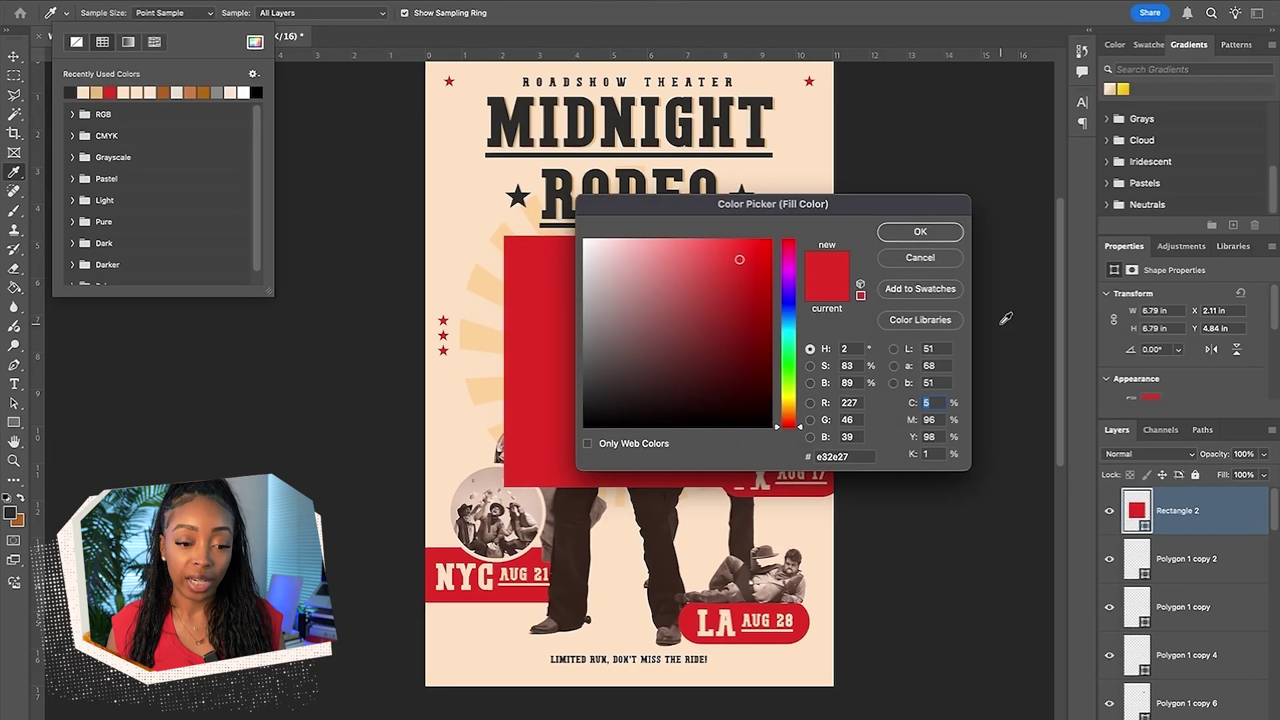
double_click(845, 456)
key(super+v)
click(905, 232)
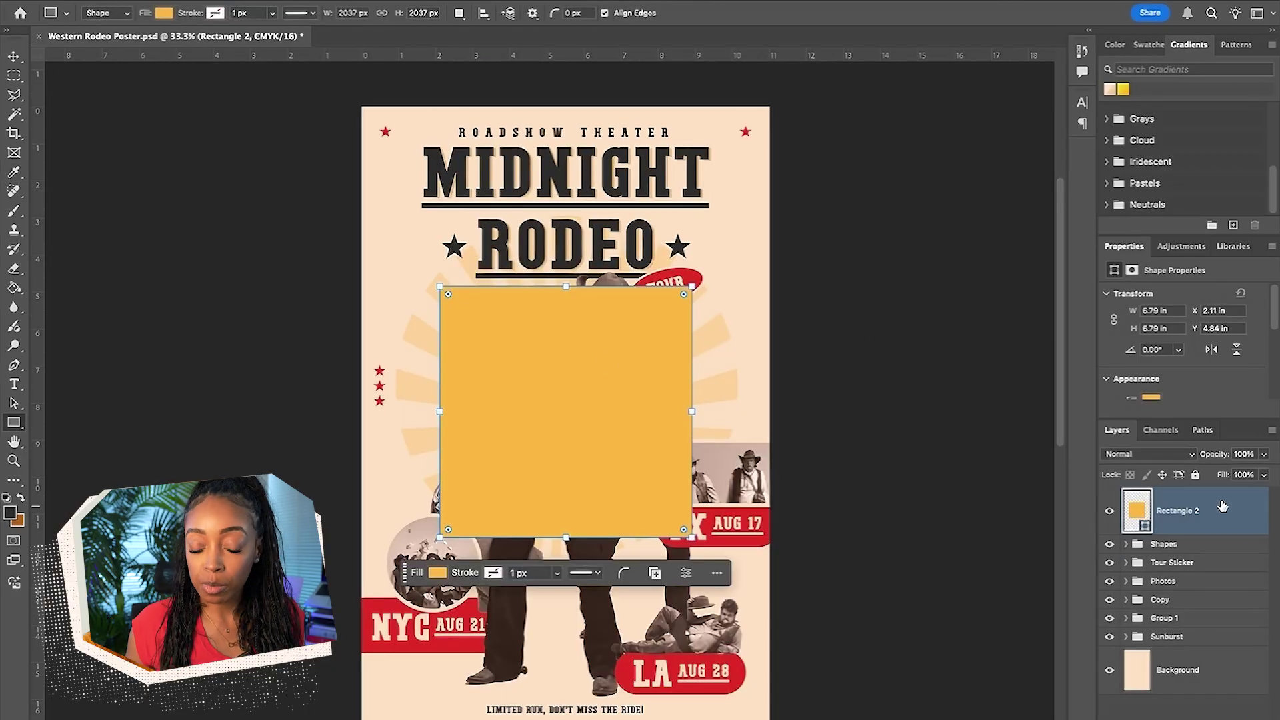
drag(1220, 510, 1160, 590)
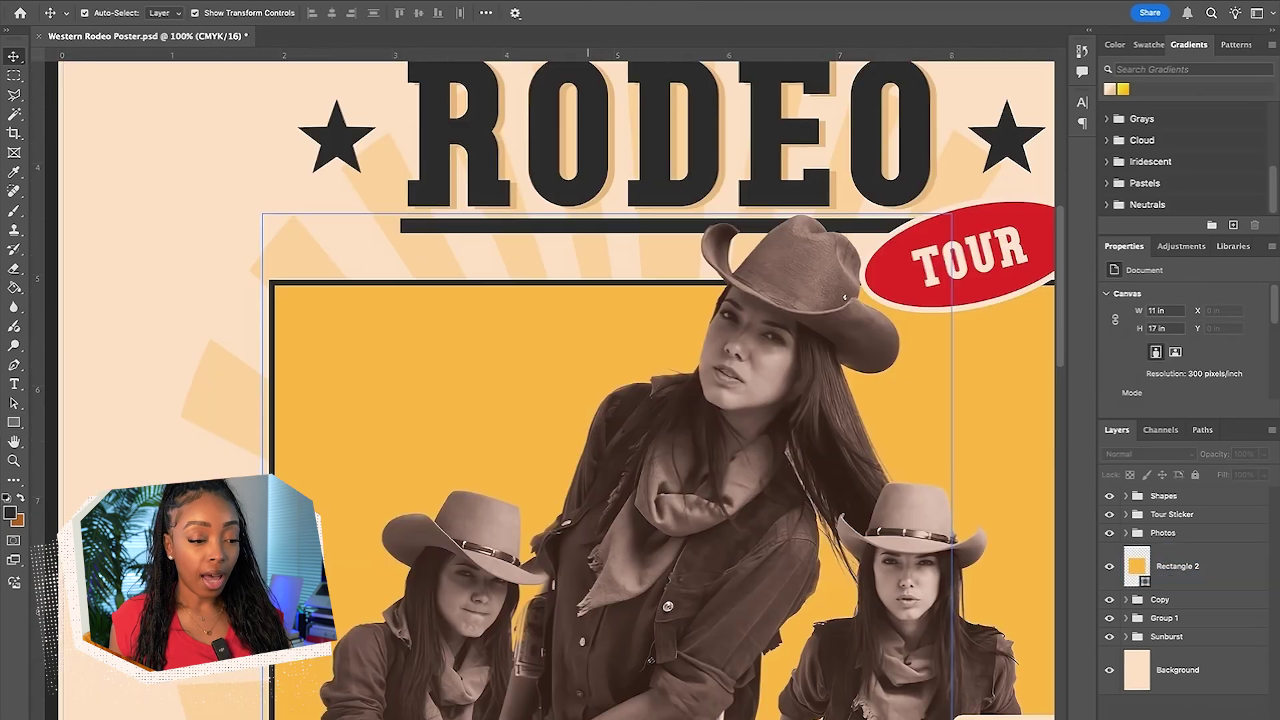
Paste the 3 NIGHTS ONLY text with its star and place it in the upper-left corner of the yellow square.
key(ctrl+v)
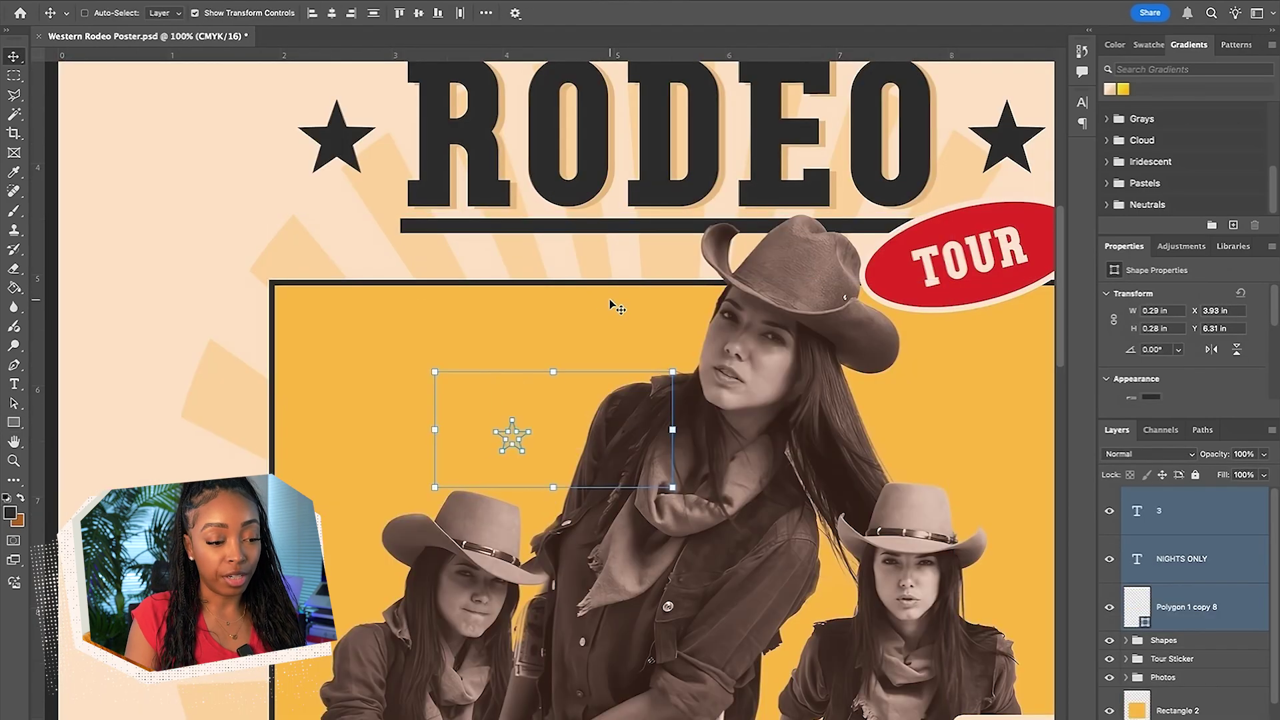
drag(438, 395, 357, 386)
click(148, 184)
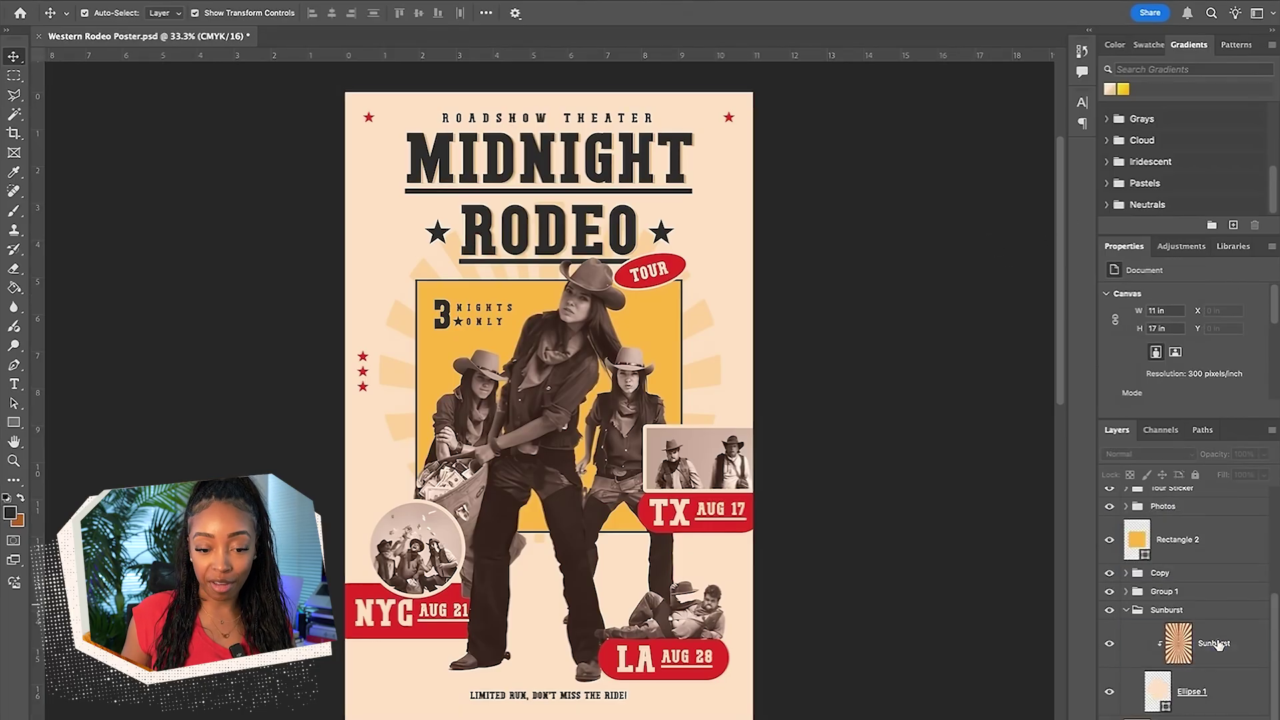
Make the Grunge Texture layer visible and preview the Paper Texture layer, leaving Paper Texture hidden.
scroll(1219, 645, up, 4)
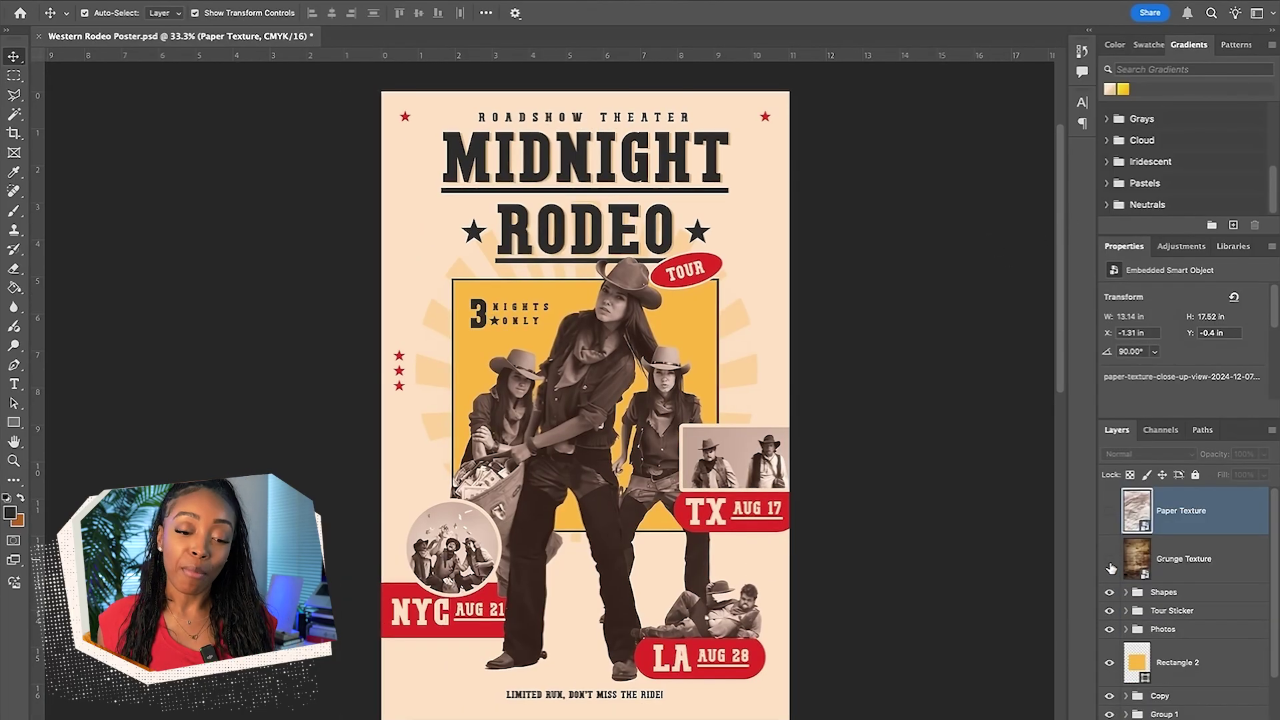
click(1109, 560)
click(1110, 512)
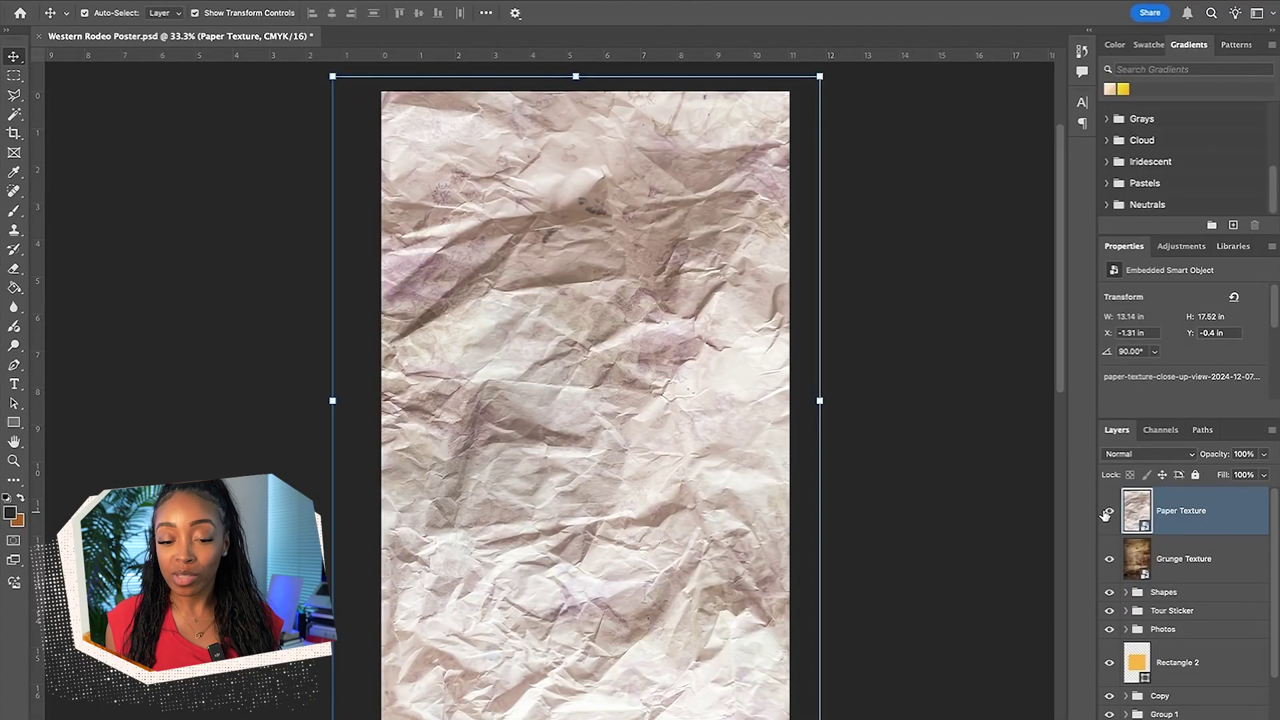
click(1107, 513)
Set the Grunge Texture layer to the Lighter Color blend mode at 34% opacity.
click(1238, 546)
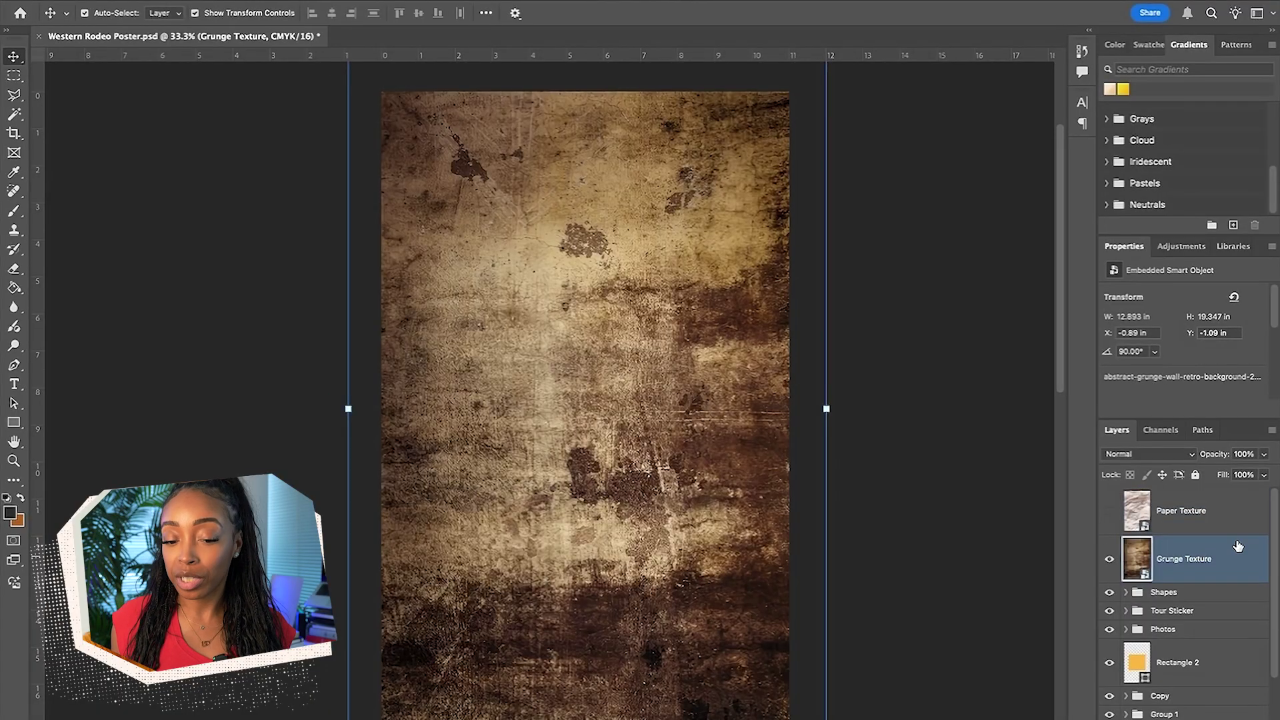
click(1192, 457)
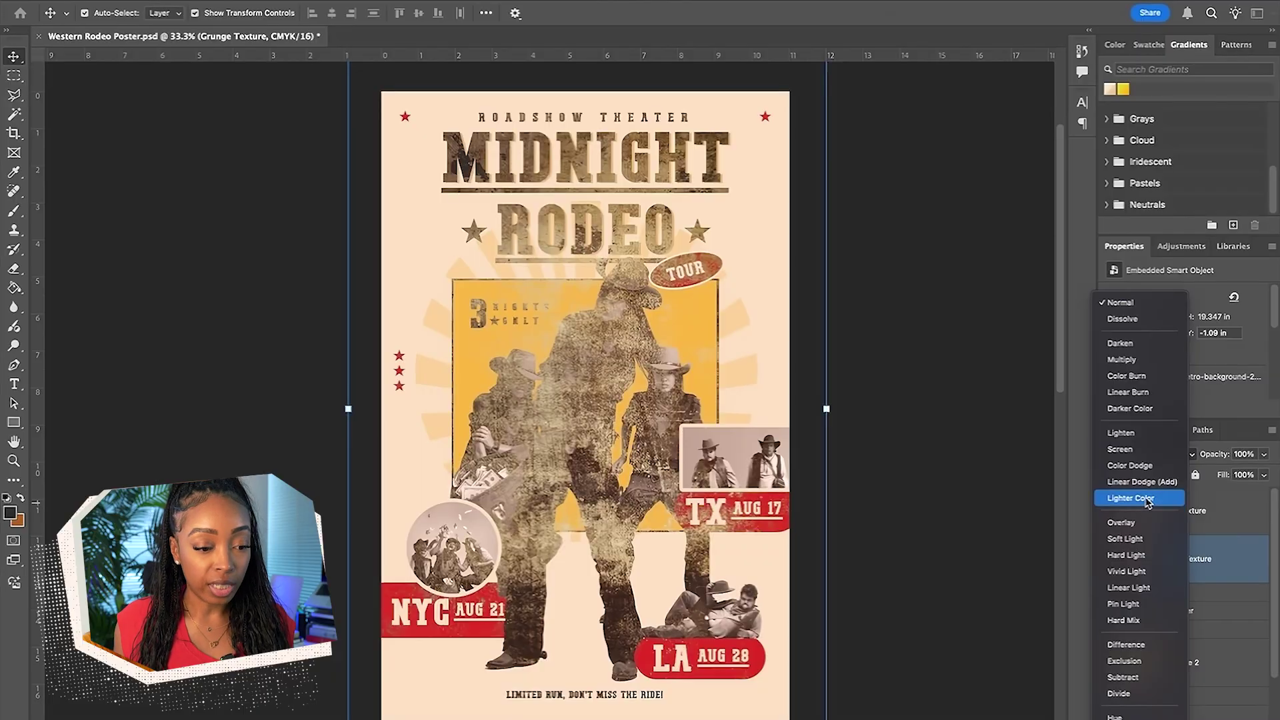
click(1148, 502)
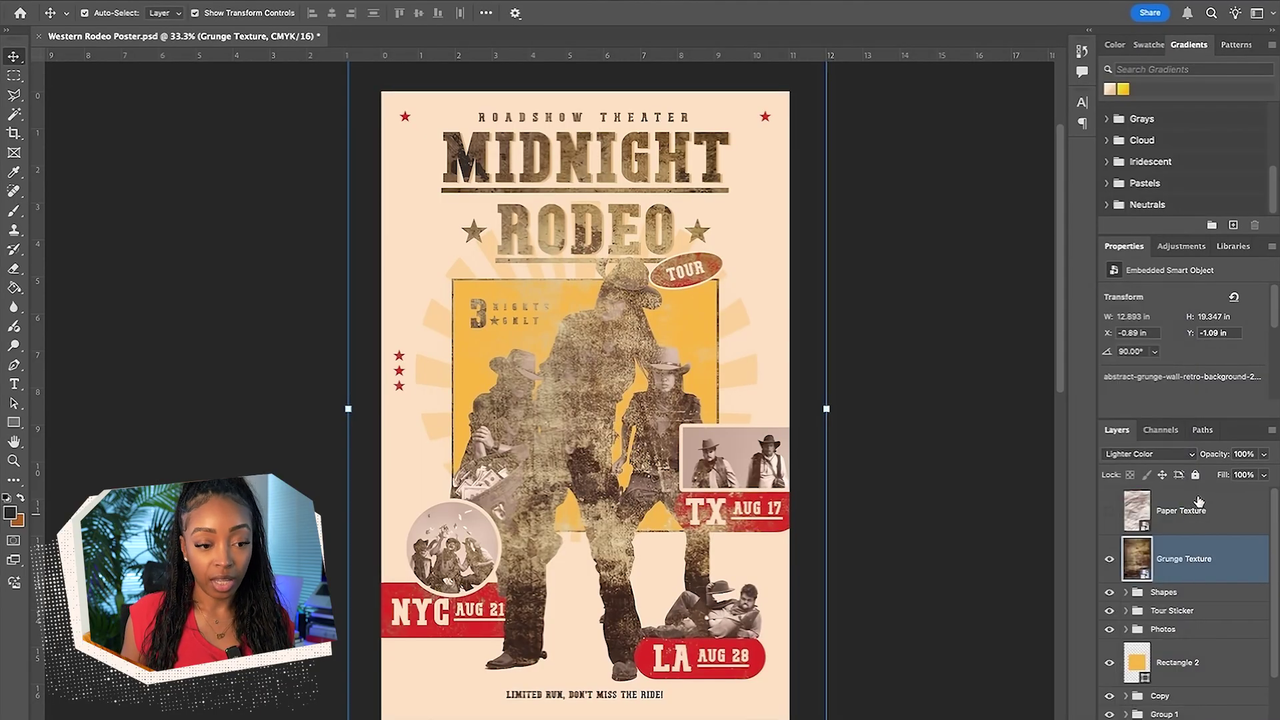
click(1263, 456)
drag(1220, 474, 1218, 474)
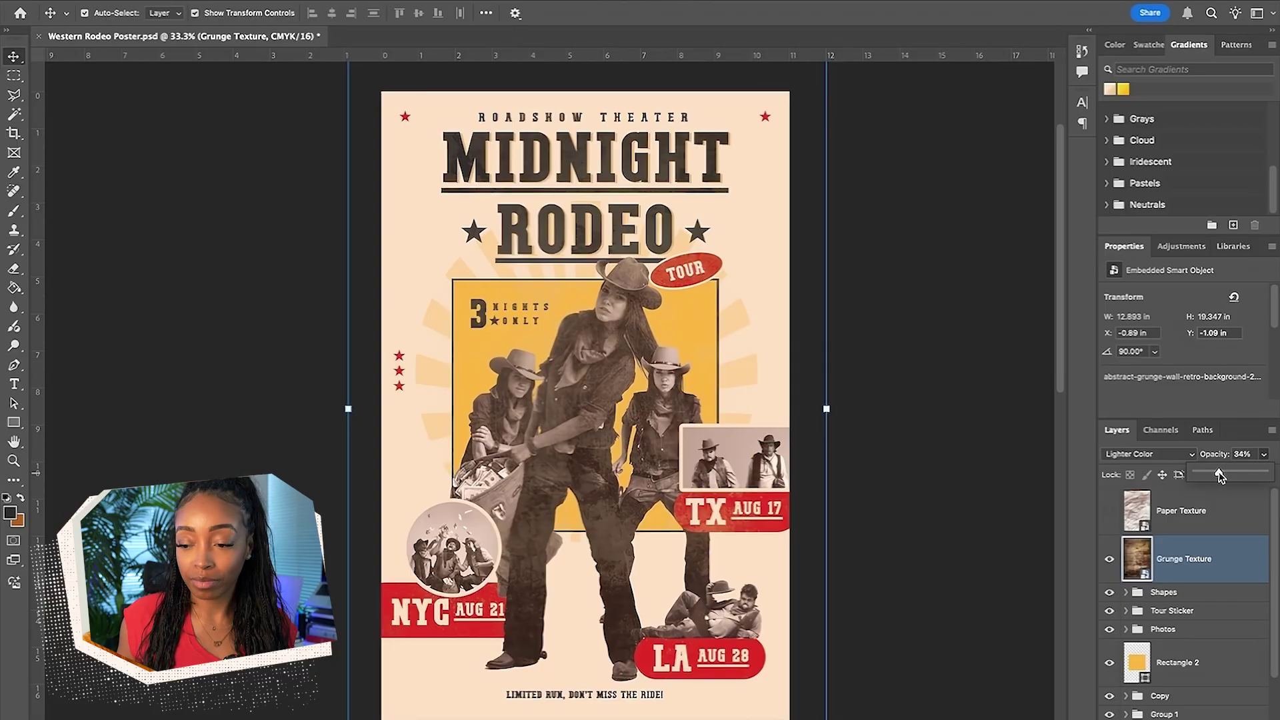
Show the Paper Texture layer and set it to the Multiply blend mode at 13% opacity.
click(1202, 511)
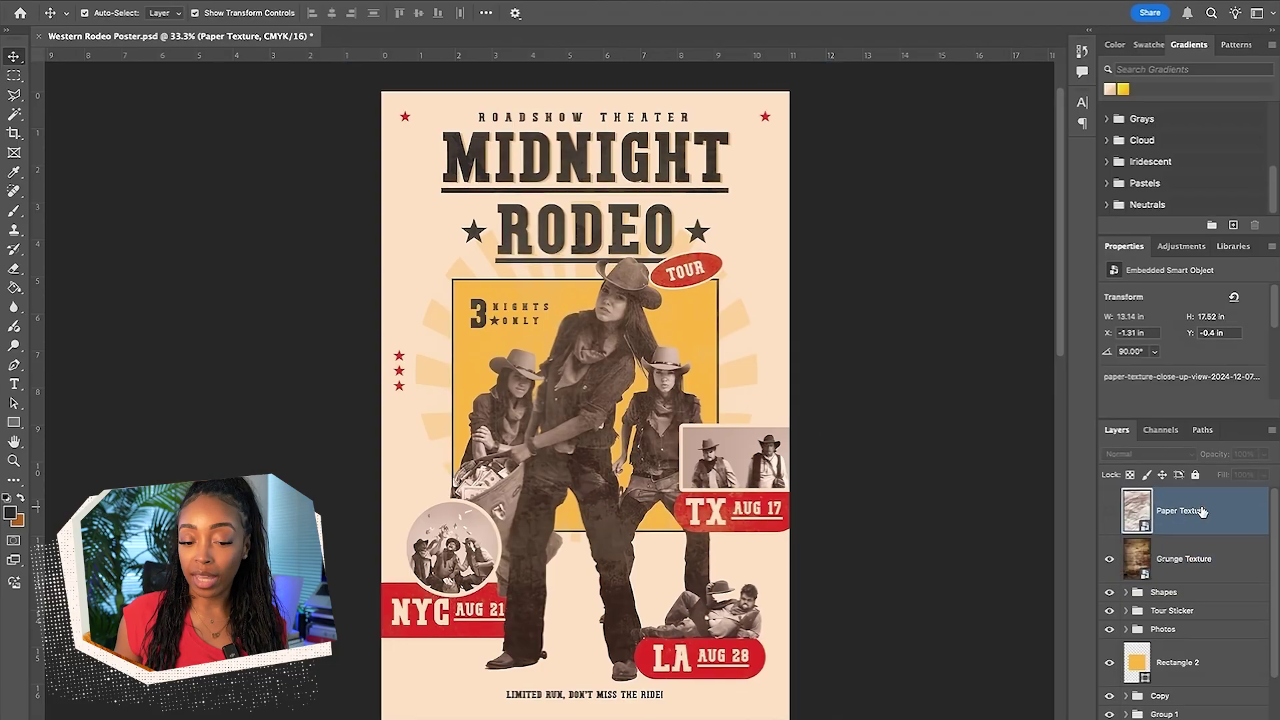
click(1109, 511)
click(1144, 454)
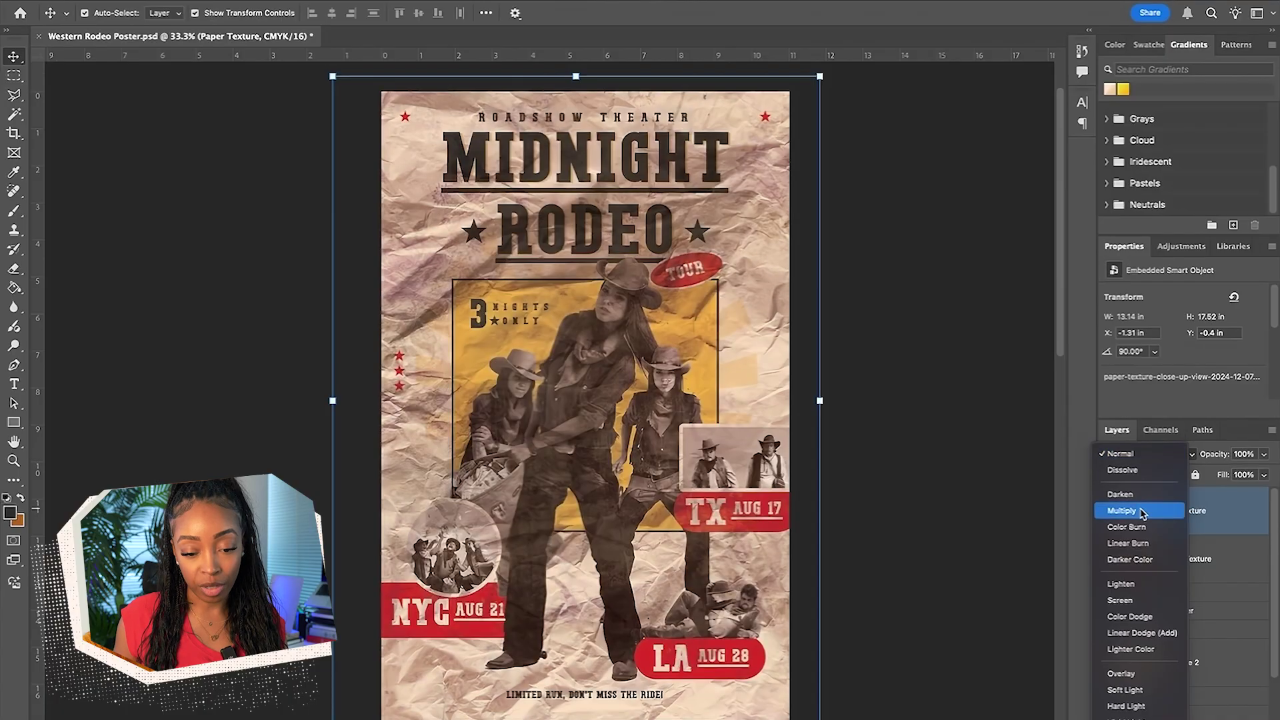
click(1143, 511)
click(1264, 455)
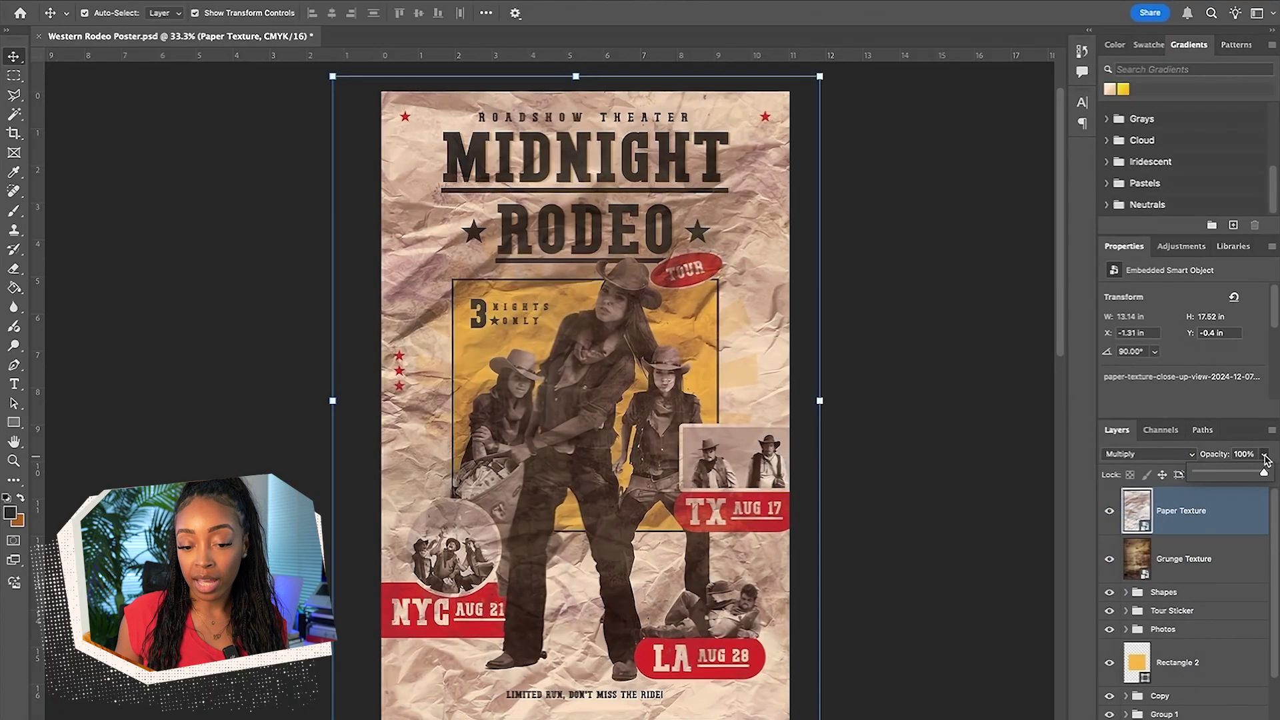
drag(1233, 474, 1206, 474)
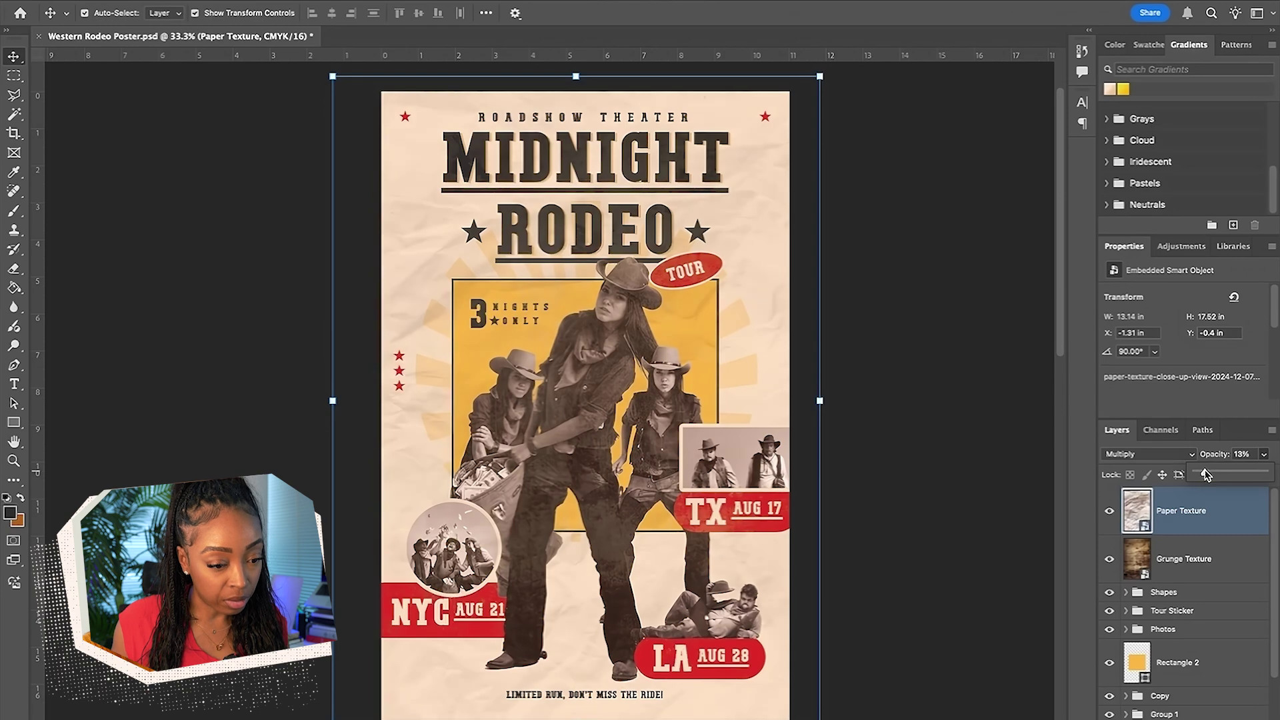